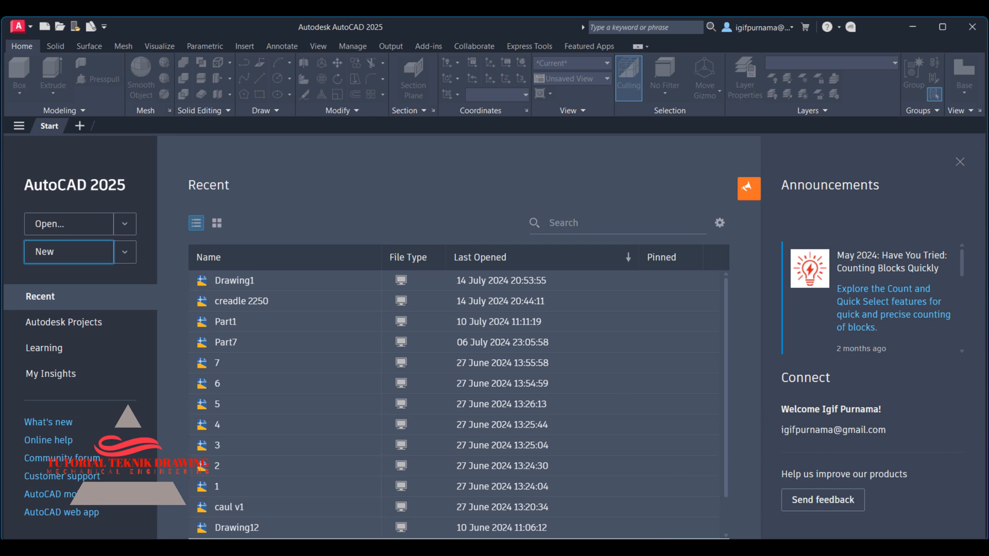
- Create a new drawing and check the part's dimensions in the reference image before returning to the drawing
{"action": "left_click", "coordinate": [55, 252]}
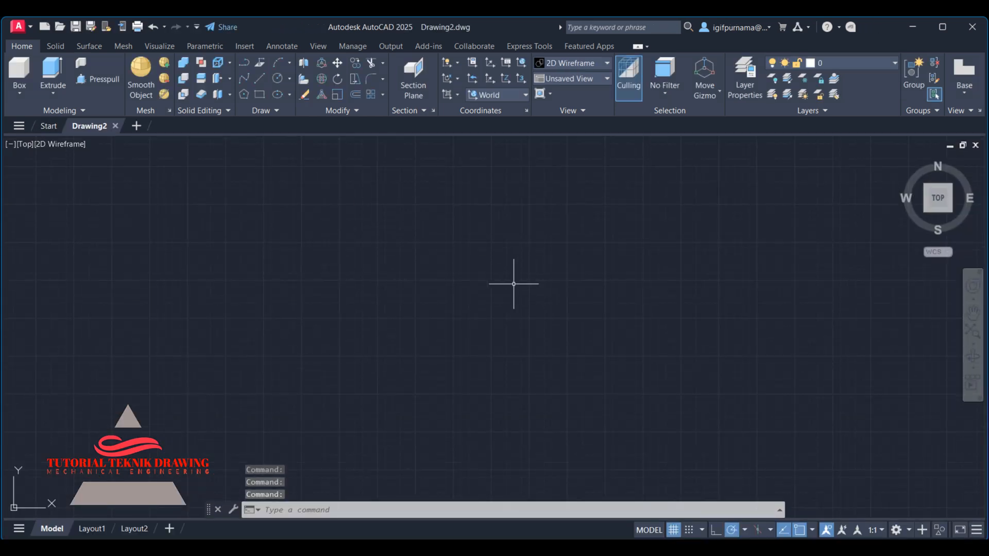
{"action": "left_click", "coordinate": [674, 548]}
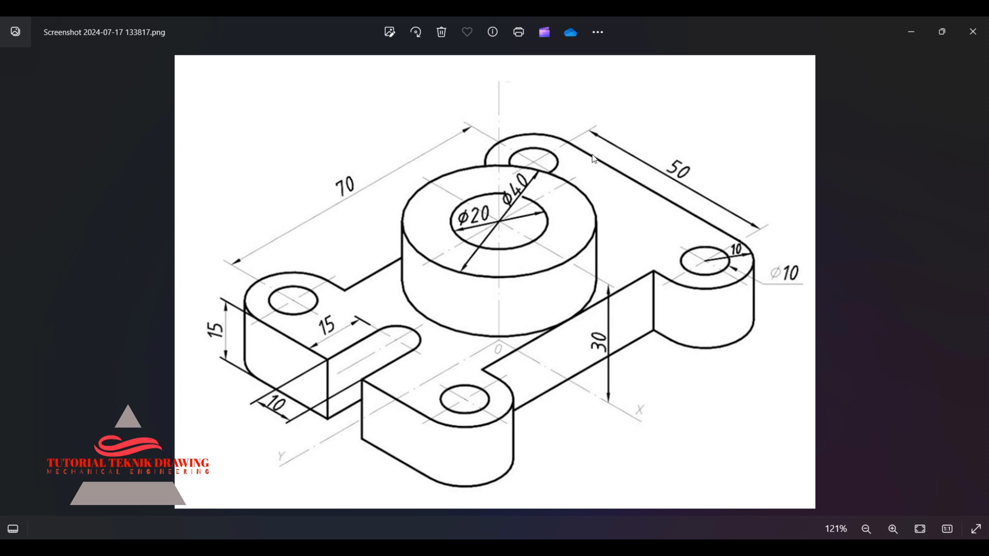
{"action": "left_click", "coordinate": [907, 29]}
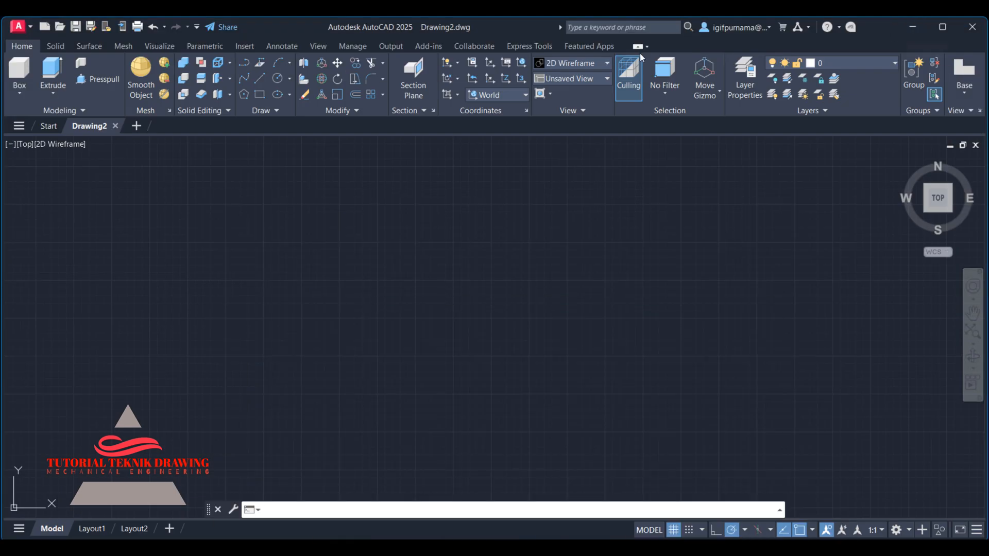
- Draw a rectangle 70 long and 50 wide in the empty drawing area
{"action": "left_click", "coordinate": [258, 96]}
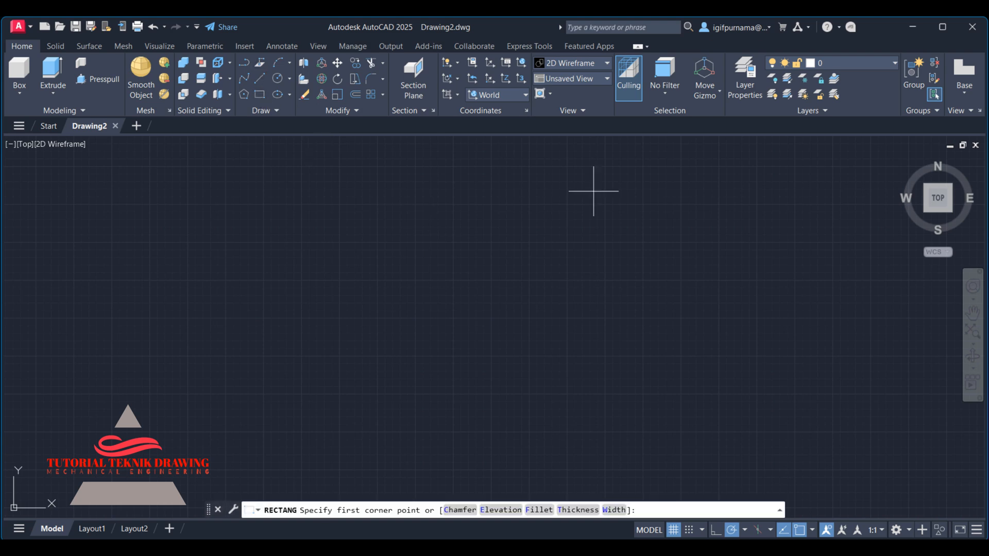
{"action": "left_click", "coordinate": [394, 214]}
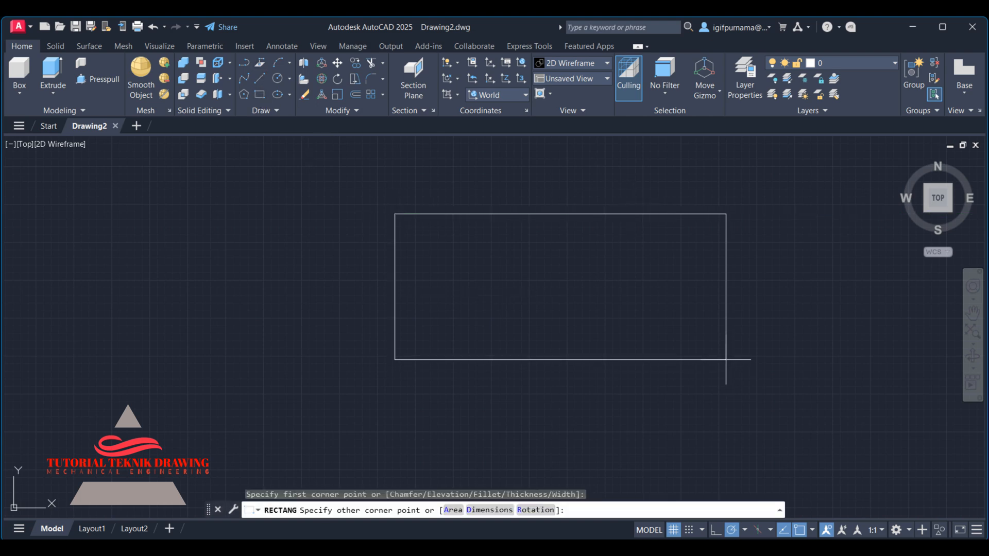
{"action": "type", "text": "d"}
{"action": "key", "text": "Return"}
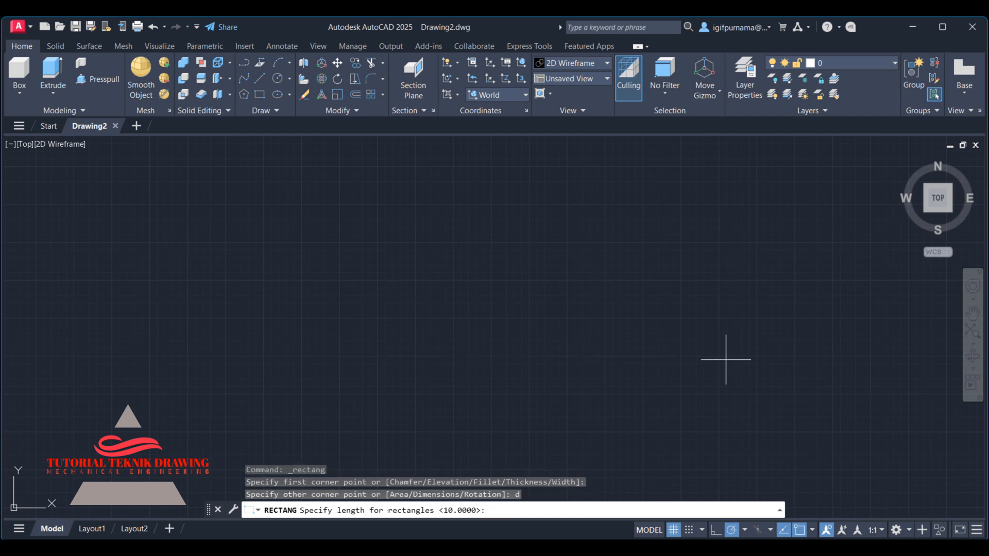
{"action": "type", "text": "70"}
{"action": "key", "text": "Return"}
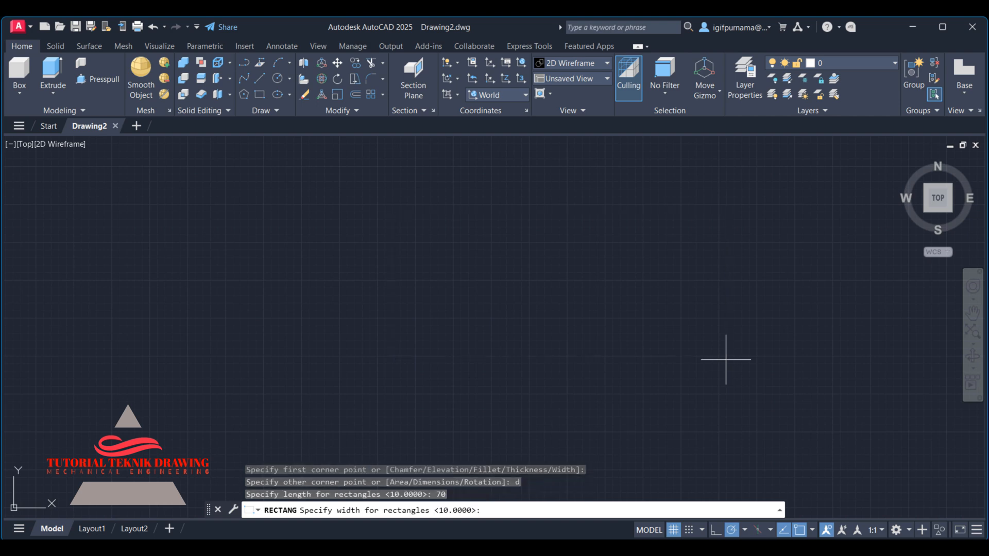
{"action": "type", "text": "50"}
{"action": "key", "text": "Return"}
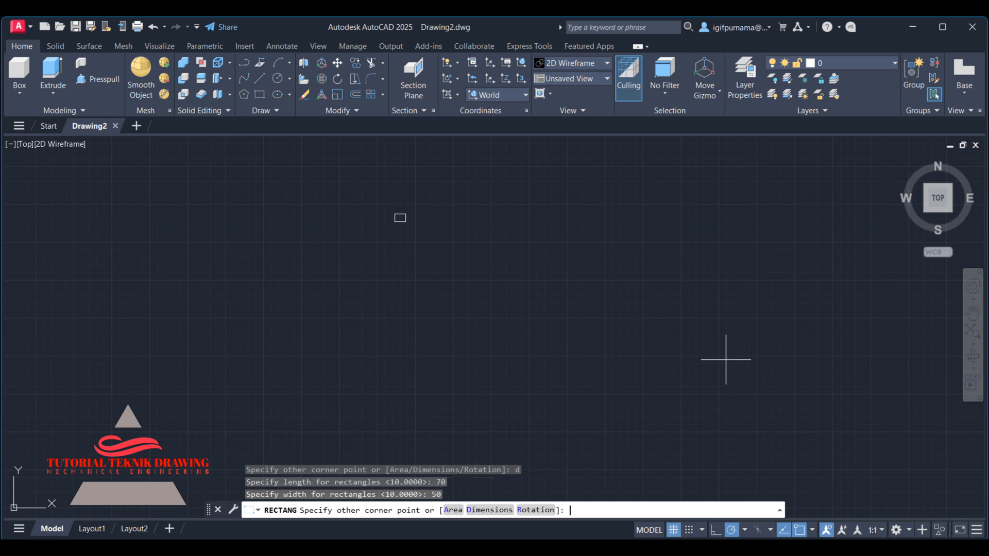
{"action": "left_click", "coordinate": [725, 359]}
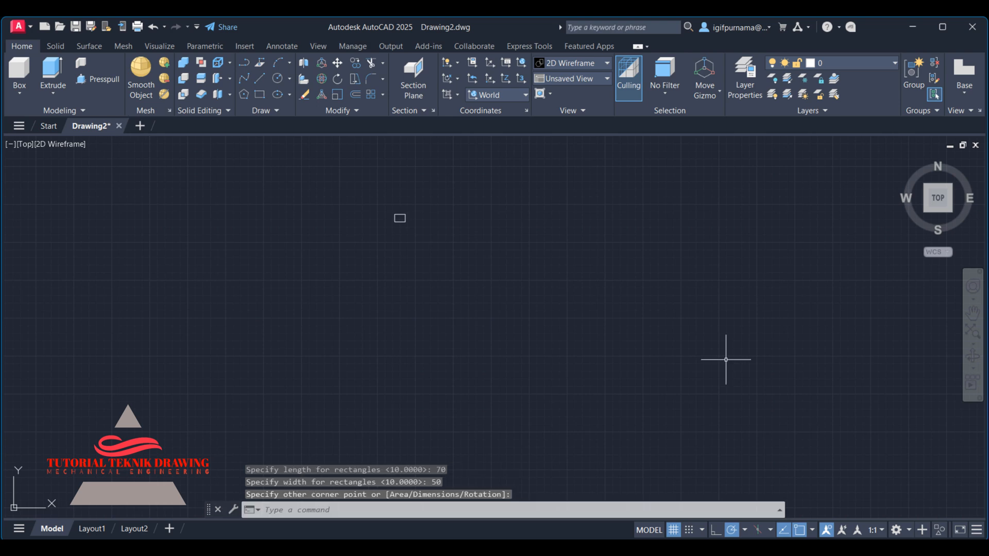
- Check the corner hole size in the reference image and draw a circle of radius 5 centred on the rectangle's upper-right corner
{"action": "scroll", "coordinate": [398, 212], "scroll_direction": "up", "scroll_amount": 8}
{"action": "scroll", "coordinate": [397, 221], "scroll_direction": "up", "scroll_amount": 5}
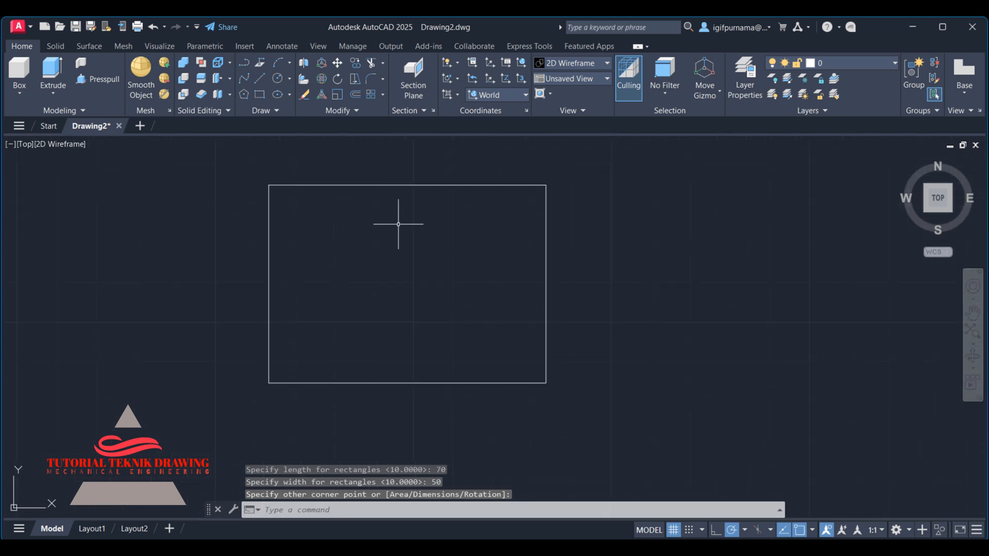
{"action": "middle_click_drag", "start_coordinate": [444, 243], "coordinate": [499, 244]}
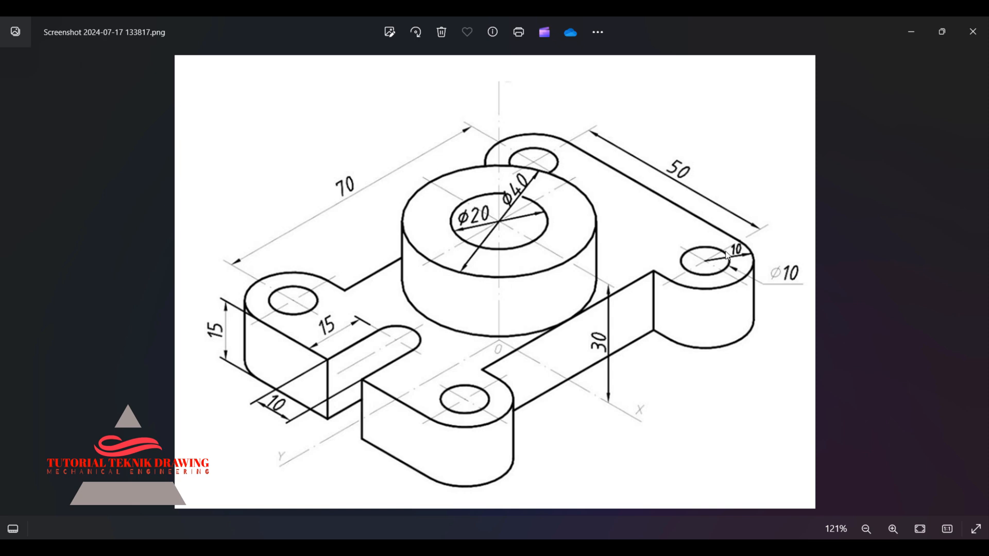
{"action": "scroll", "coordinate": [729, 263], "scroll_direction": "up", "scroll_amount": 1}
{"action": "scroll", "coordinate": [729, 262], "scroll_direction": "up", "scroll_amount": 1}
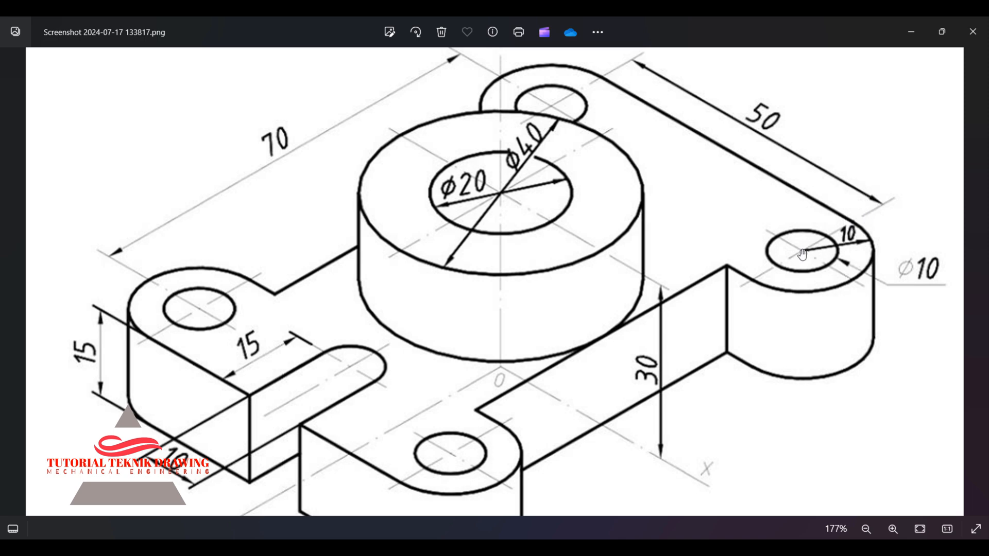
{"action": "scroll", "coordinate": [802, 254], "scroll_direction": "down", "scroll_amount": 1}
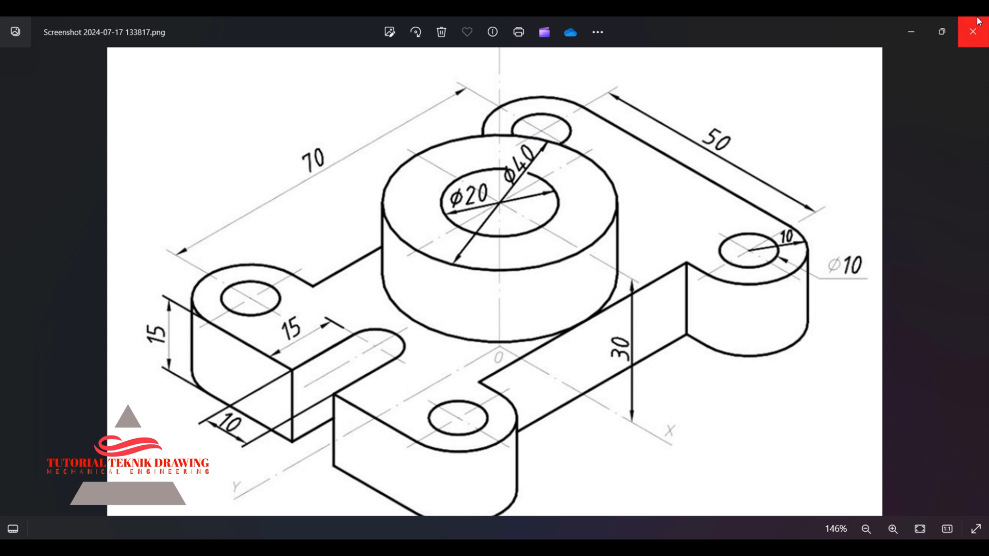
{"action": "left_click", "coordinate": [915, 23]}
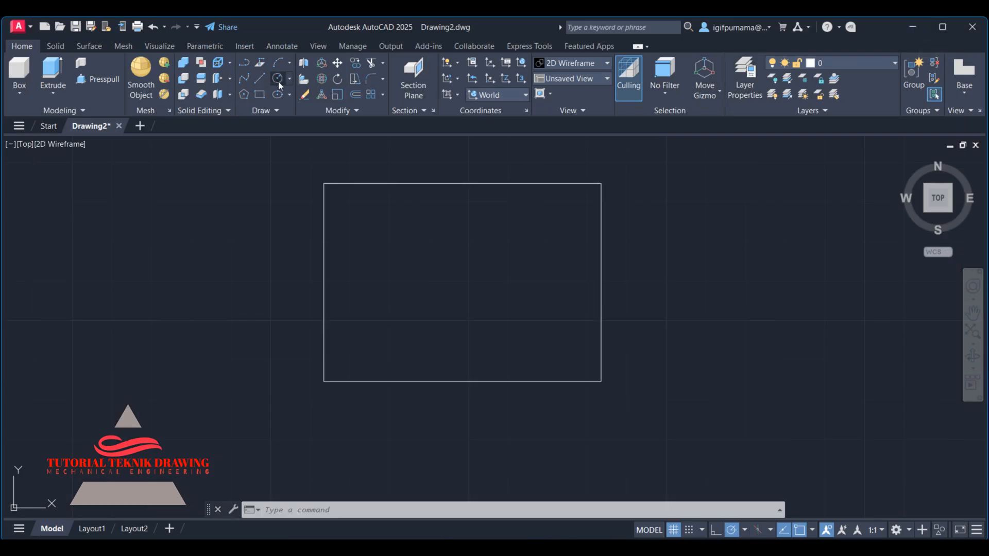
{"action": "left_click", "coordinate": [277, 81]}
{"action": "left_click", "coordinate": [601, 183]}
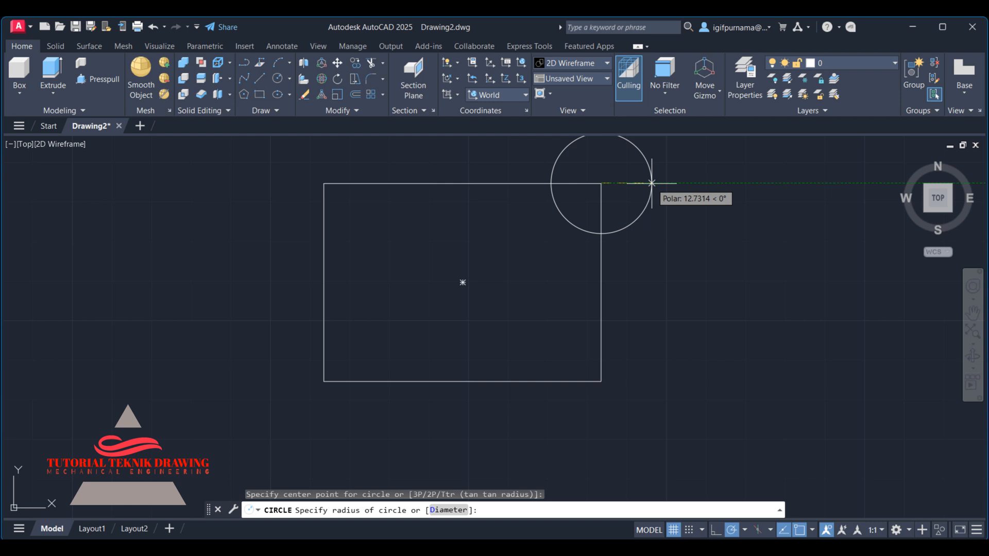
{"action": "type", "text": "5"}
{"action": "key", "text": "Return"}
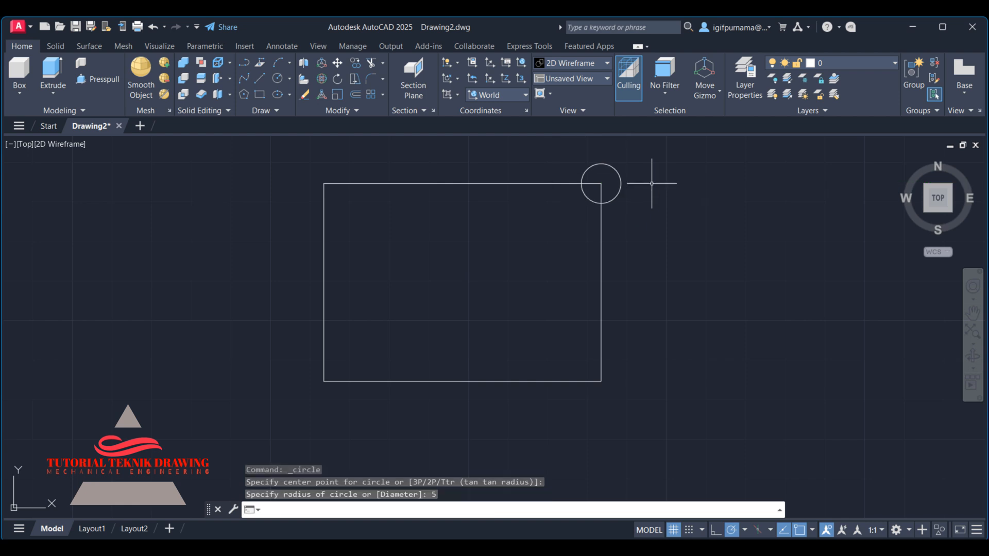
- Draw a concentric circle of radius 10 on the rectangle's upper-right corner, checking the corner radius in the reference image
{"action": "left_click", "coordinate": [278, 78]}
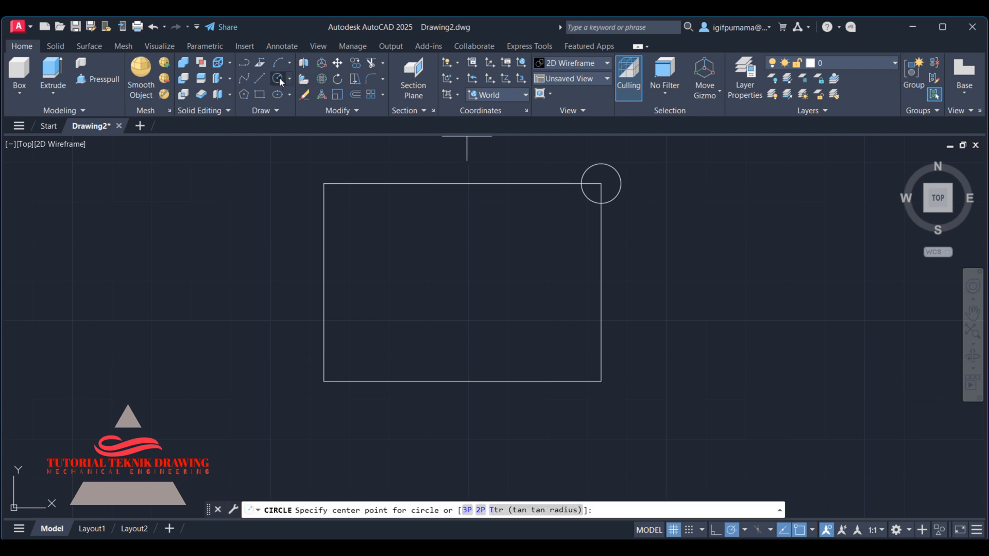
{"action": "key", "text": "Escape"}
{"action": "left_click", "coordinate": [280, 80]}
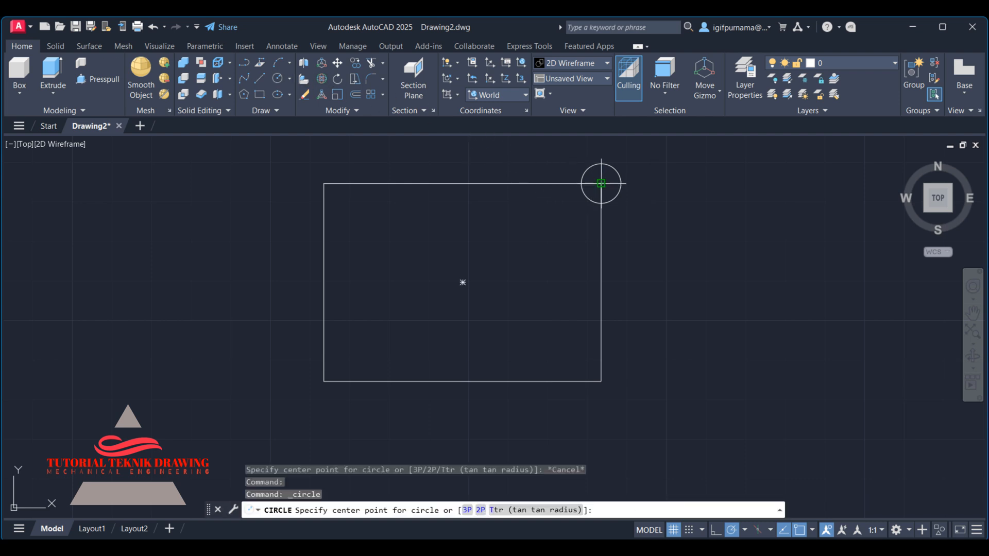
{"action": "left_click", "coordinate": [601, 183]}
{"action": "left_click", "coordinate": [738, 547]}
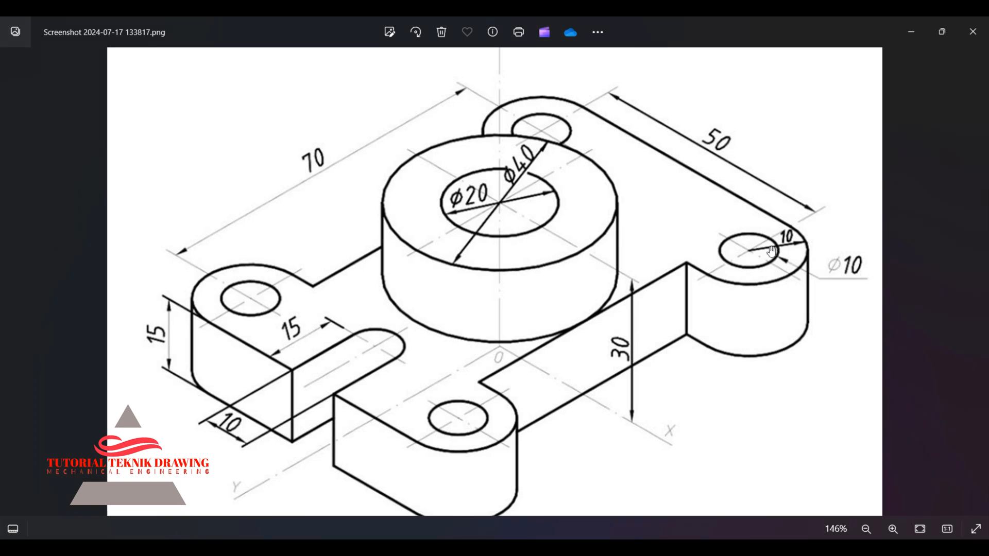
{"action": "left_click", "coordinate": [911, 32]}
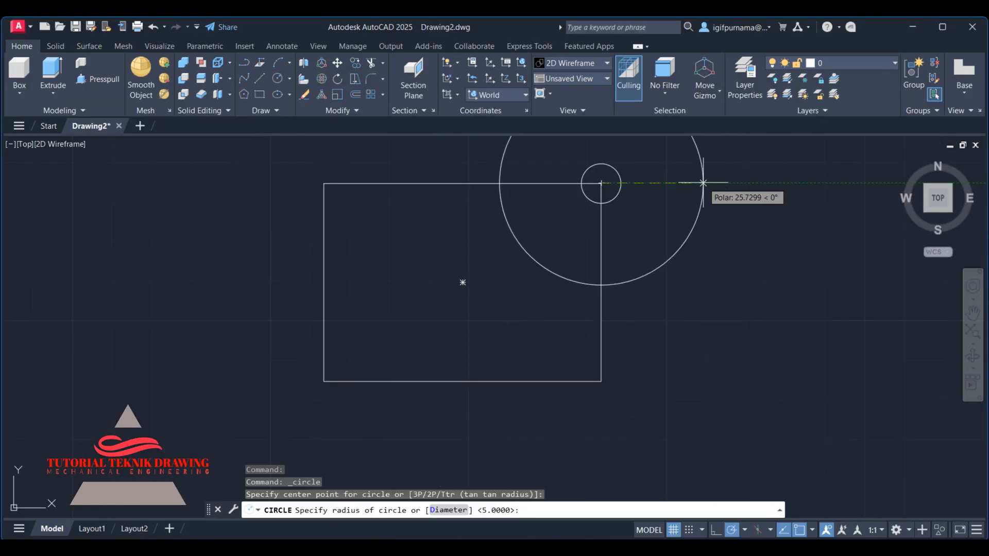
{"action": "type", "text": "10"}
{"action": "key", "text": "Return"}
- Add a diameter dimension to the inner circle at the rectangle's upper-right corner
{"action": "scroll", "coordinate": [598, 165], "scroll_direction": "up", "scroll_amount": 5}
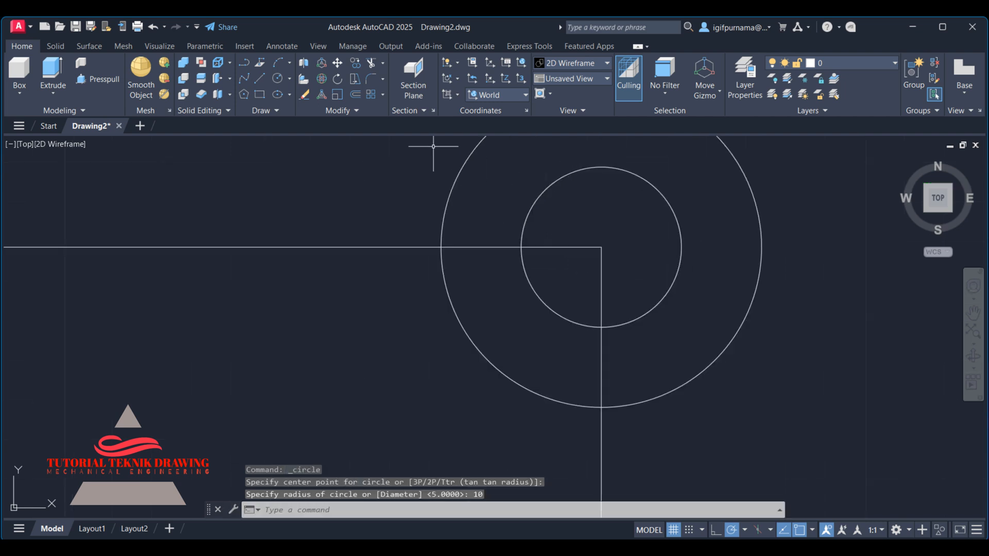
{"action": "left_click", "coordinate": [272, 45]}
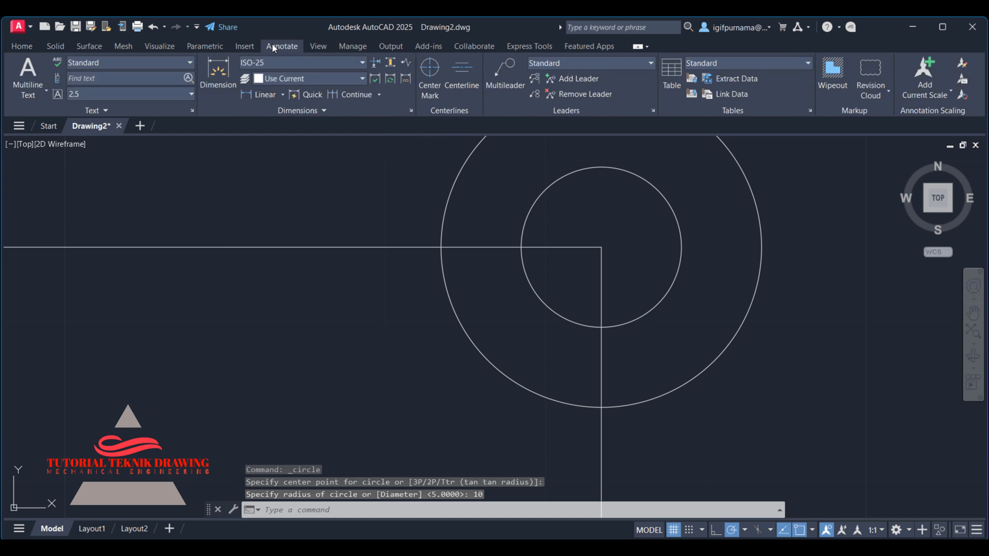
{"action": "left_click", "coordinate": [281, 94]}
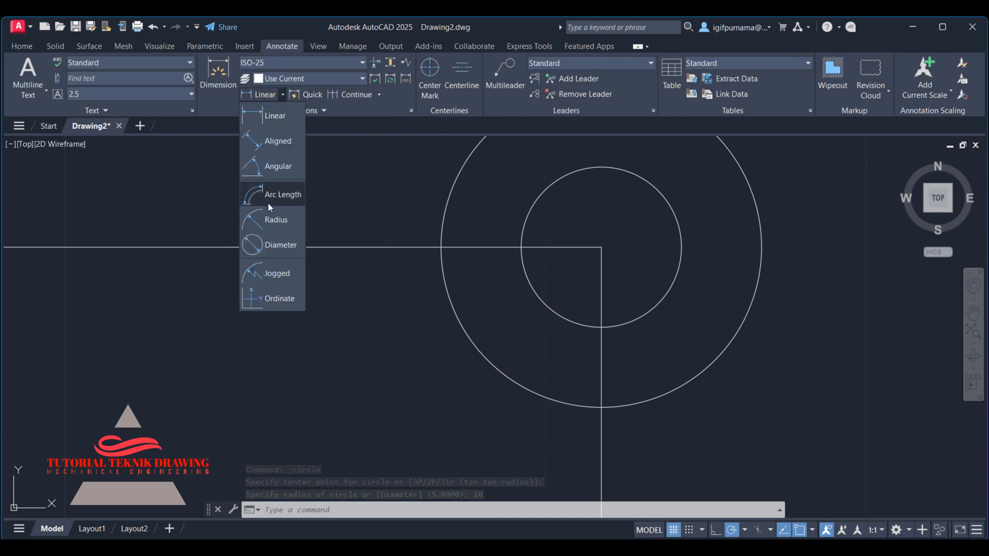
{"action": "left_click", "coordinate": [279, 245]}
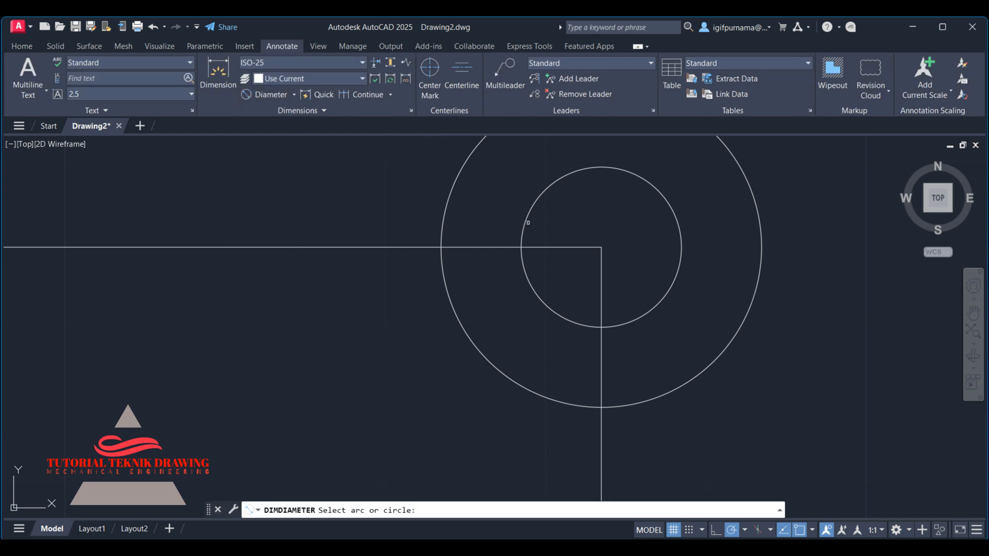
{"action": "left_click", "coordinate": [522, 223]}
{"action": "left_click", "coordinate": [352, 229]}
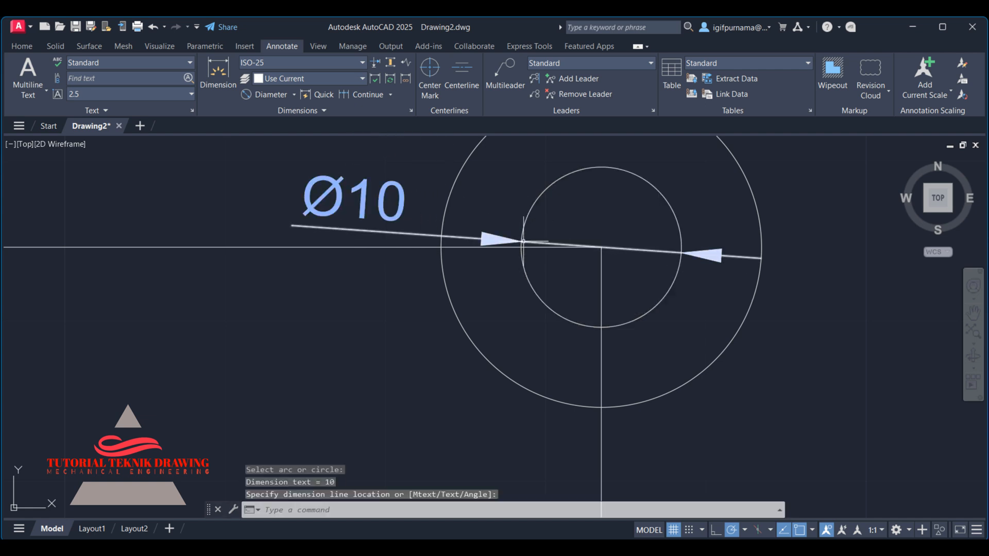
- Add a radius dimension to the outer circle at the rectangle's upper-right corner
{"action": "left_click", "coordinate": [292, 94]}
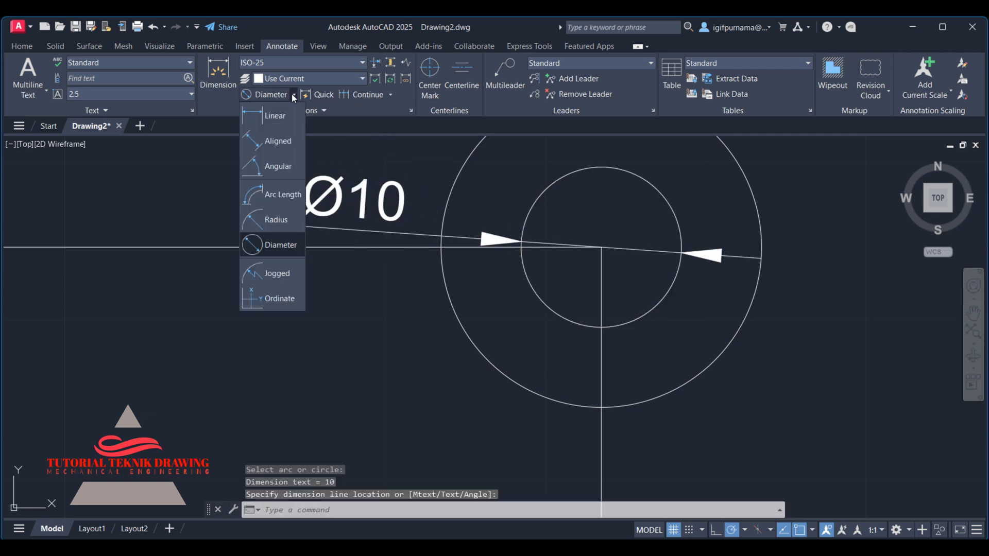
{"action": "left_click", "coordinate": [274, 225]}
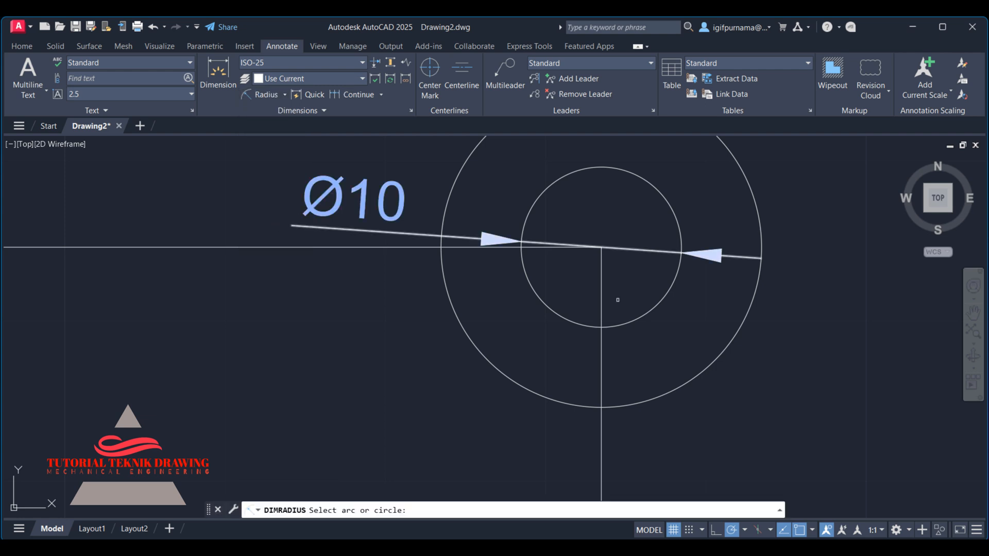
{"action": "left_click", "coordinate": [741, 325]}
{"action": "left_click", "coordinate": [772, 349]}
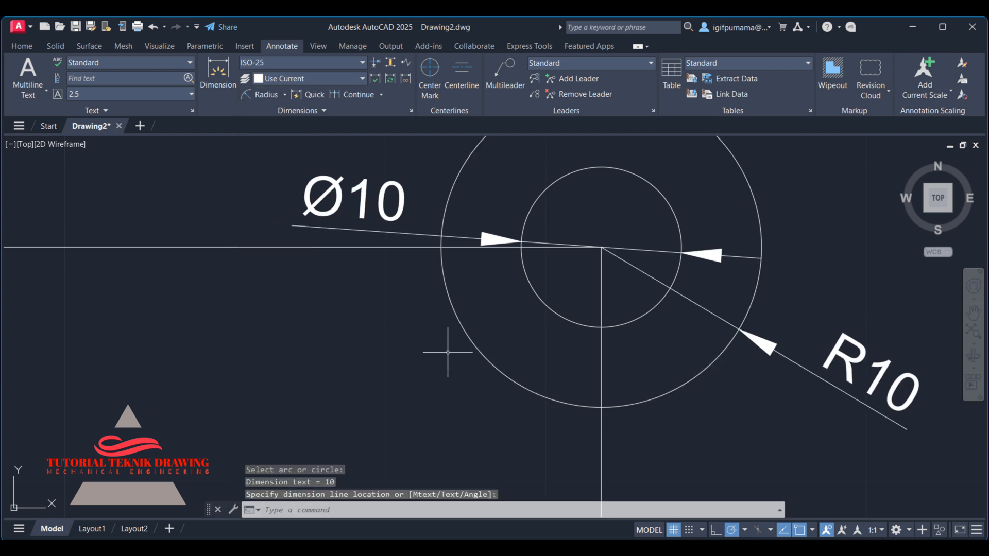
- Erase the radius and diameter dimensions from the two corner circles
{"action": "left_click", "coordinate": [22, 46]}
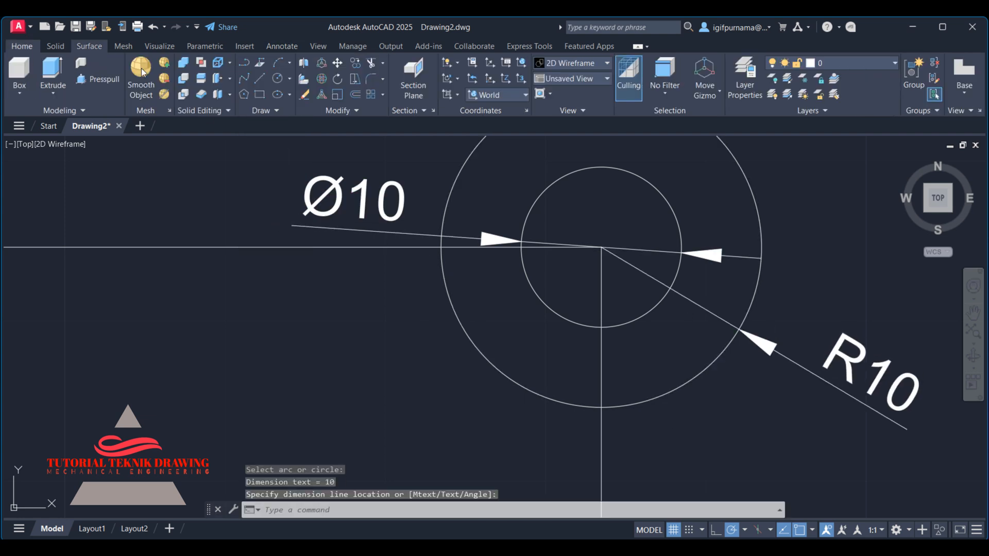
{"action": "left_click", "coordinate": [304, 94]}
{"action": "left_click", "coordinate": [911, 443]}
{"action": "left_click", "coordinate": [836, 332]}
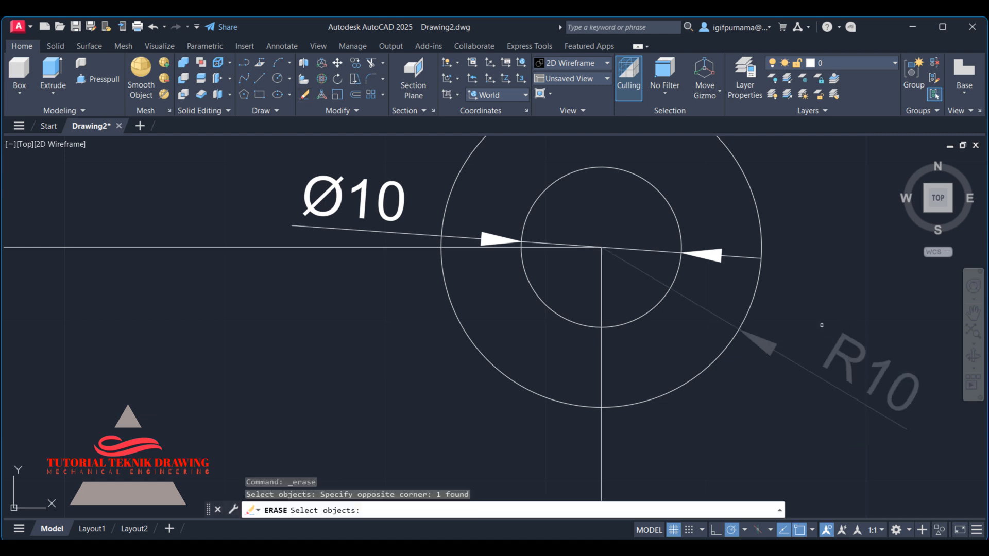
{"action": "left_click", "coordinate": [269, 176]}
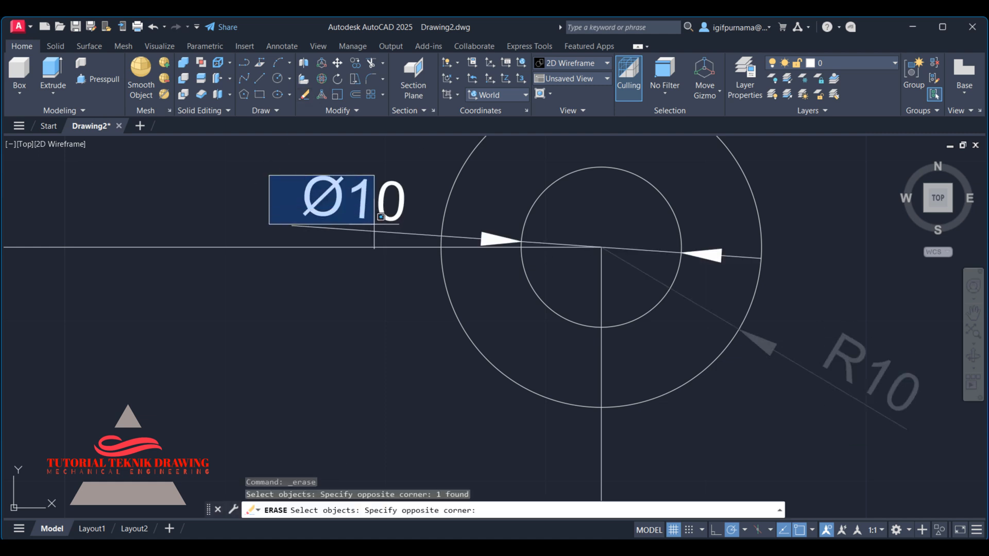
{"action": "left_click", "coordinate": [404, 221]}
{"action": "left_click", "coordinate": [361, 230]}
{"action": "key", "text": "Return"}
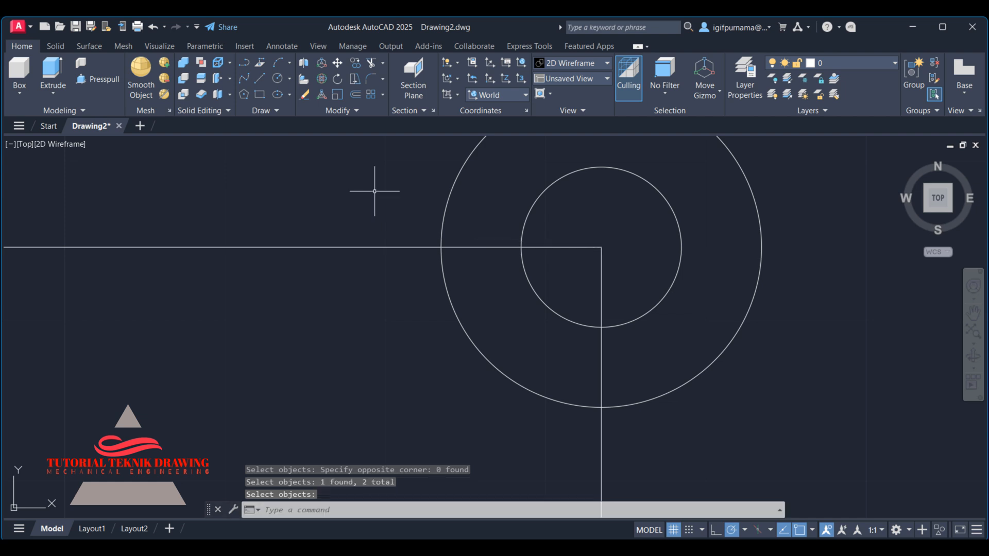
{"action": "scroll", "coordinate": [540, 194], "scroll_direction": "up", "scroll_amount": 2}
{"action": "scroll", "coordinate": [530, 194], "scroll_direction": "down", "scroll_amount": 5}
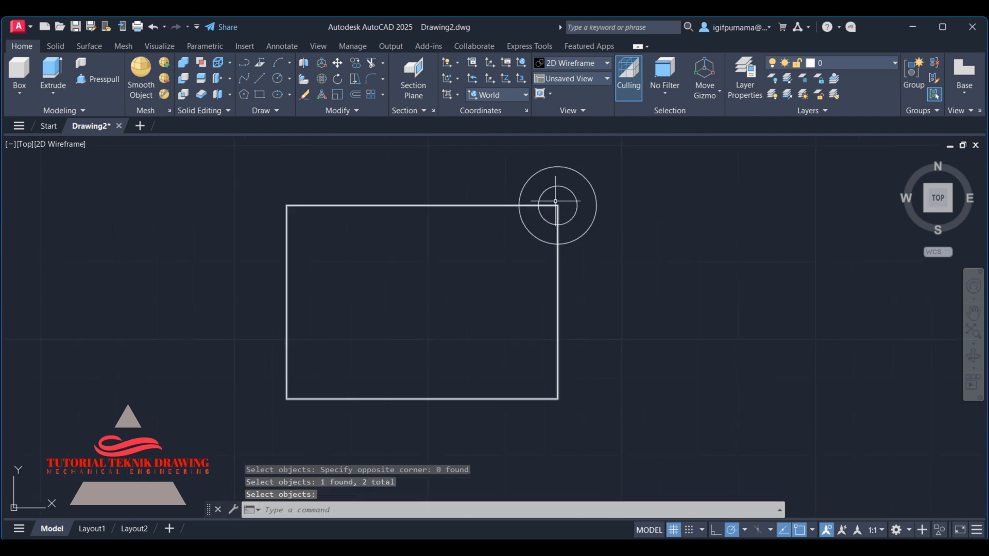
{"action": "scroll", "coordinate": [437, 203], "scroll_direction": "up", "scroll_amount": 2}
{"action": "scroll", "coordinate": [596, 183], "scroll_direction": "down", "scroll_amount": 4}
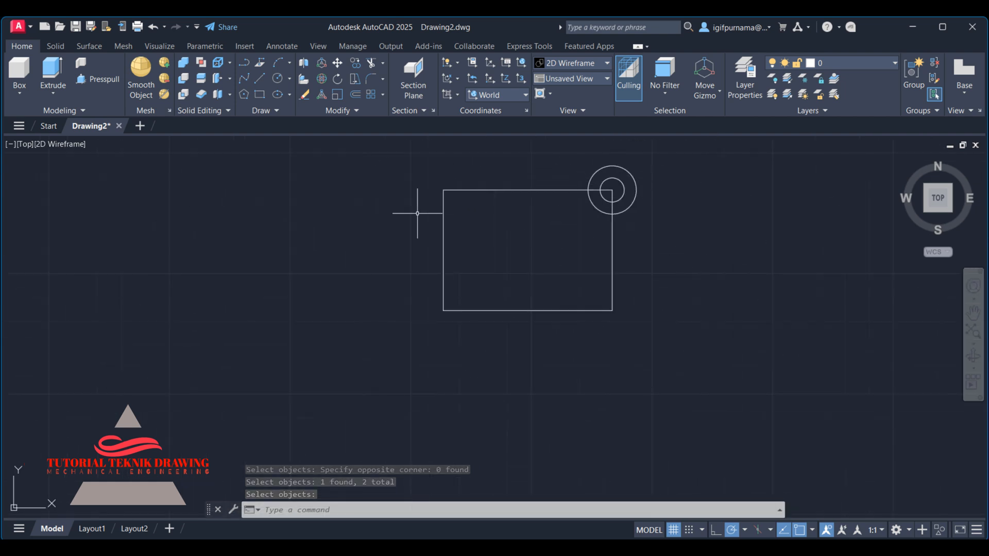
{"action": "scroll", "coordinate": [499, 193], "scroll_direction": "up", "scroll_amount": 2}
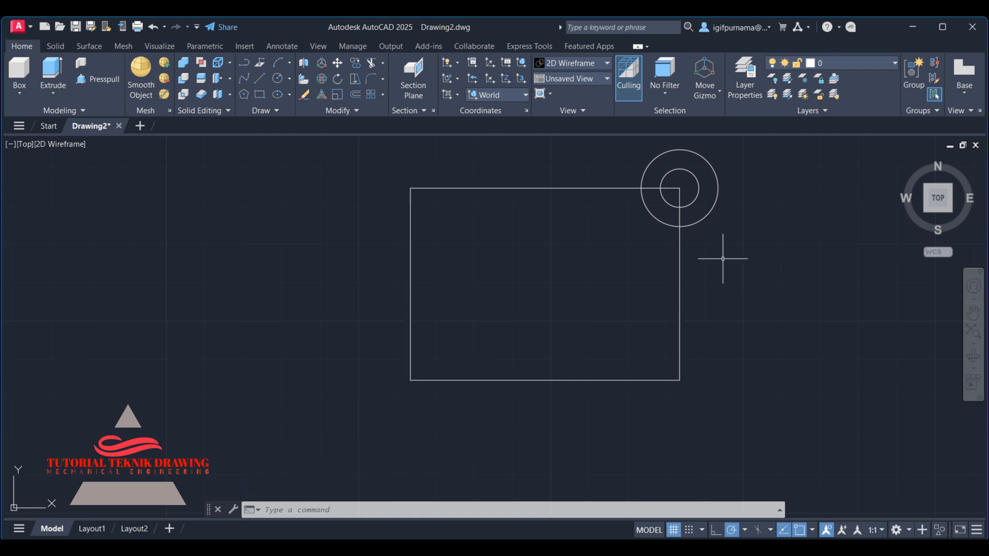
- Copy the two concentric circles from the rectangle's upper-right corner to its other three corners
{"action": "left_click", "coordinate": [359, 65]}
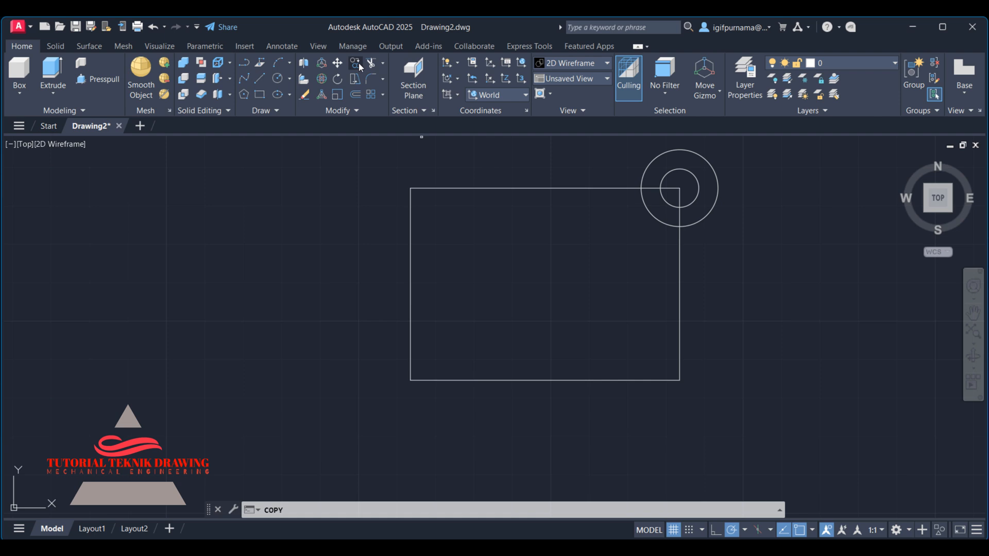
{"action": "left_click", "coordinate": [735, 195]}
{"action": "left_click", "coordinate": [686, 165]}
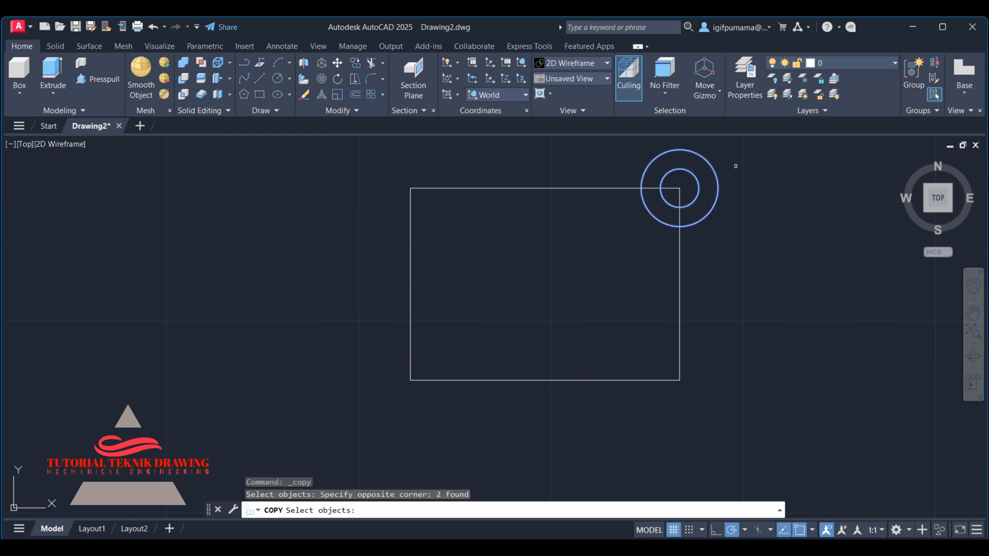
{"action": "key", "text": "Return"}
{"action": "left_click", "coordinate": [679, 189]}
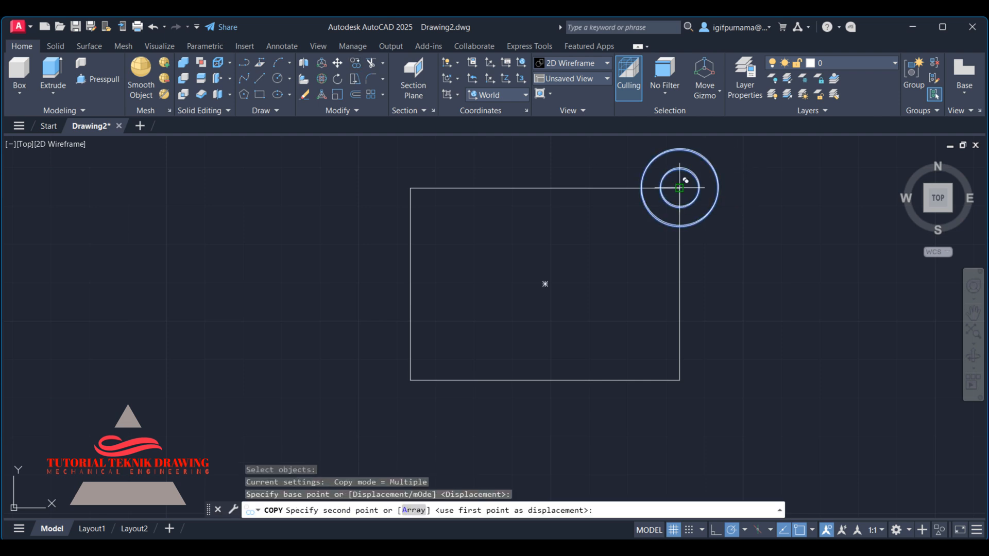
{"action": "left_click", "coordinate": [679, 380]}
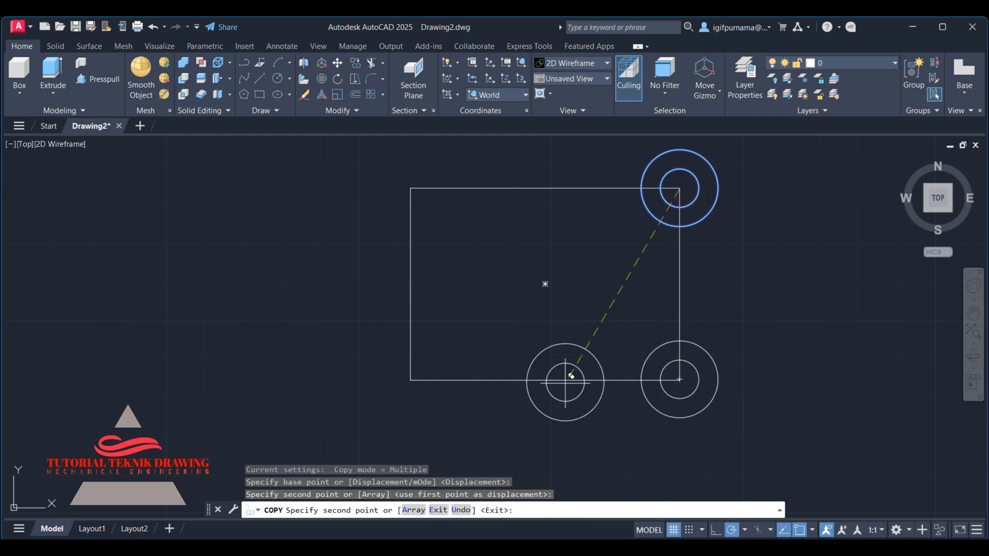
{"action": "left_click", "coordinate": [410, 380]}
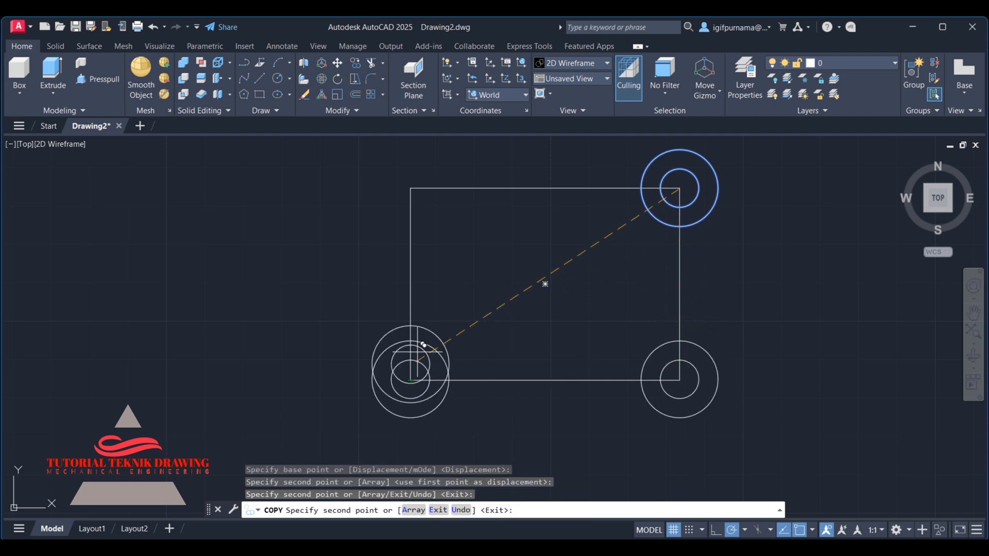
{"action": "left_click", "coordinate": [410, 188]}
{"action": "right_click", "coordinate": [600, 208]}
{"action": "left_click", "coordinate": [613, 220]}
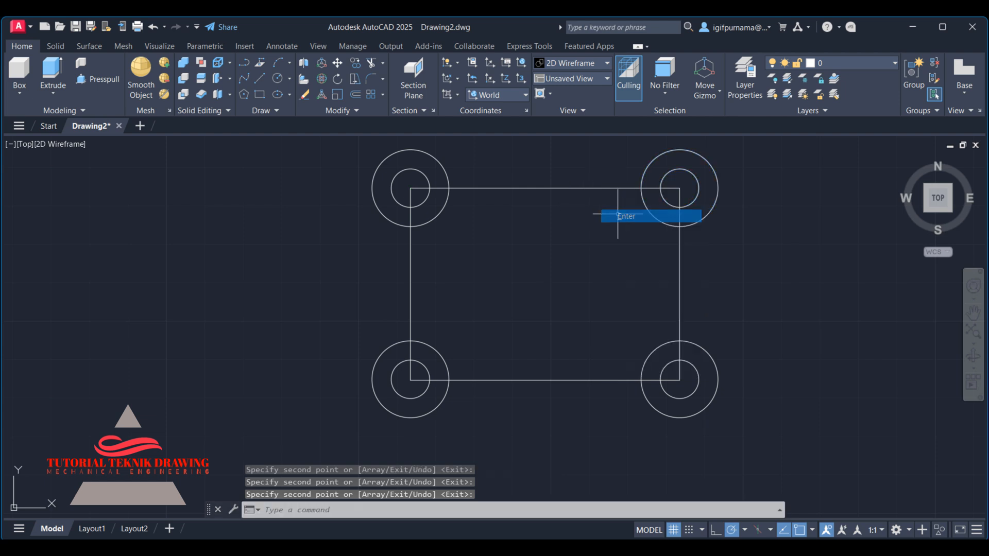
- Draw a vertical line joining the left quadrants of the two left outer circles
{"action": "scroll", "coordinate": [470, 214], "scroll_direction": "up", "scroll_amount": 2}
{"action": "middle_click_drag", "start_coordinate": [477, 222], "coordinate": [499, 203]}
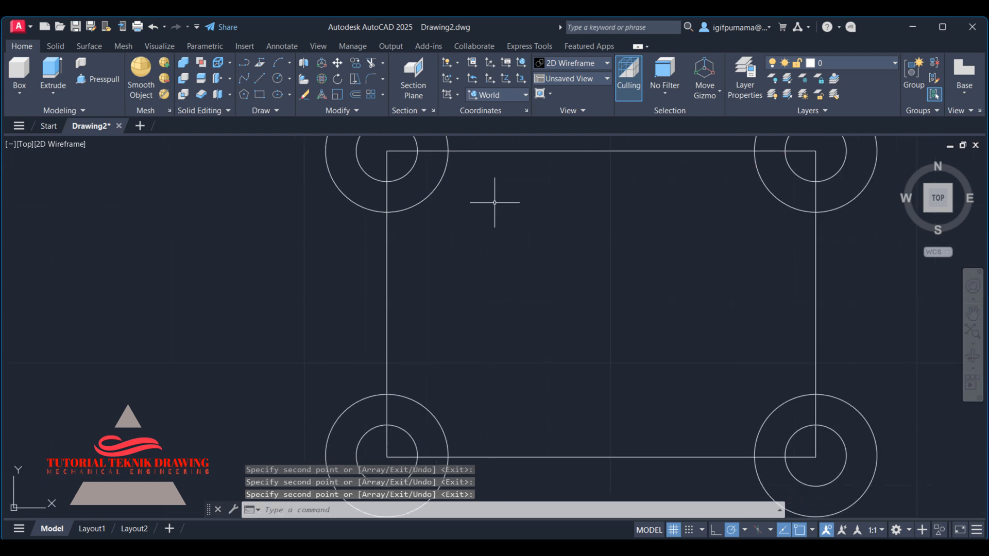
{"action": "scroll", "coordinate": [494, 202], "scroll_direction": "down", "scroll_amount": 2}
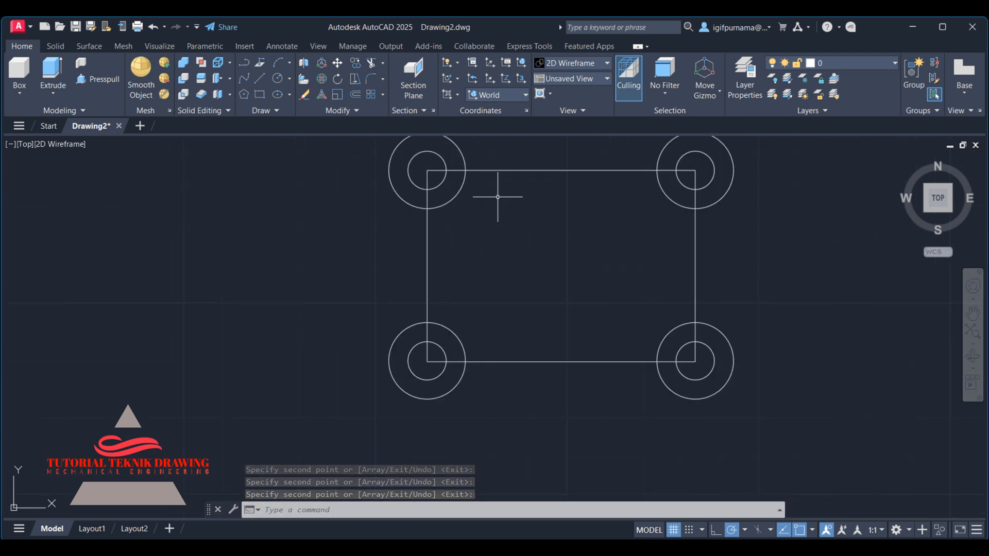
{"action": "left_click", "coordinate": [257, 80]}
{"action": "left_click", "coordinate": [389, 170]}
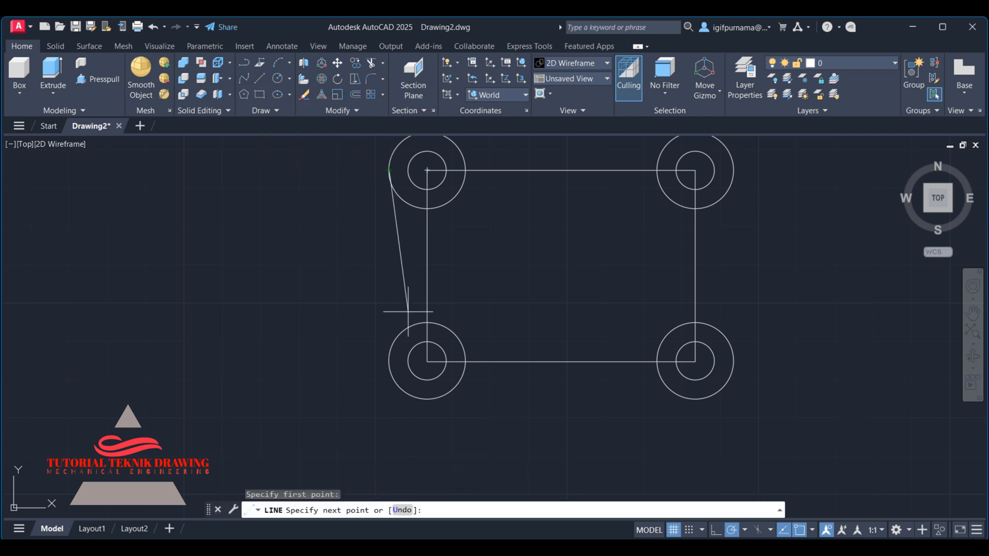
{"action": "left_click", "coordinate": [390, 361]}
{"action": "right_click", "coordinate": [389, 360]}
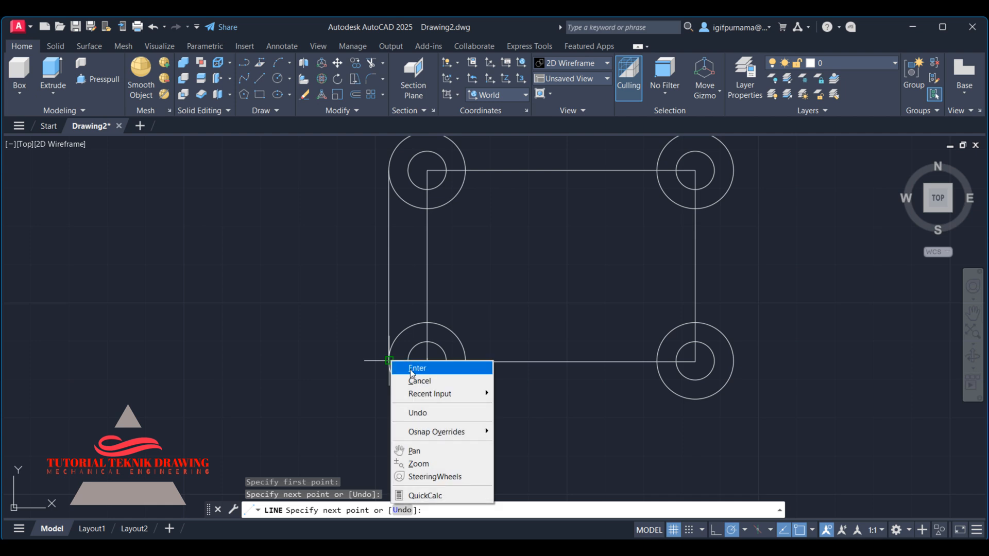
{"action": "left_click", "coordinate": [414, 370]}
- Draw a vertical line joining the right quadrants of the two right outer circles
{"action": "key", "text": "Return"}
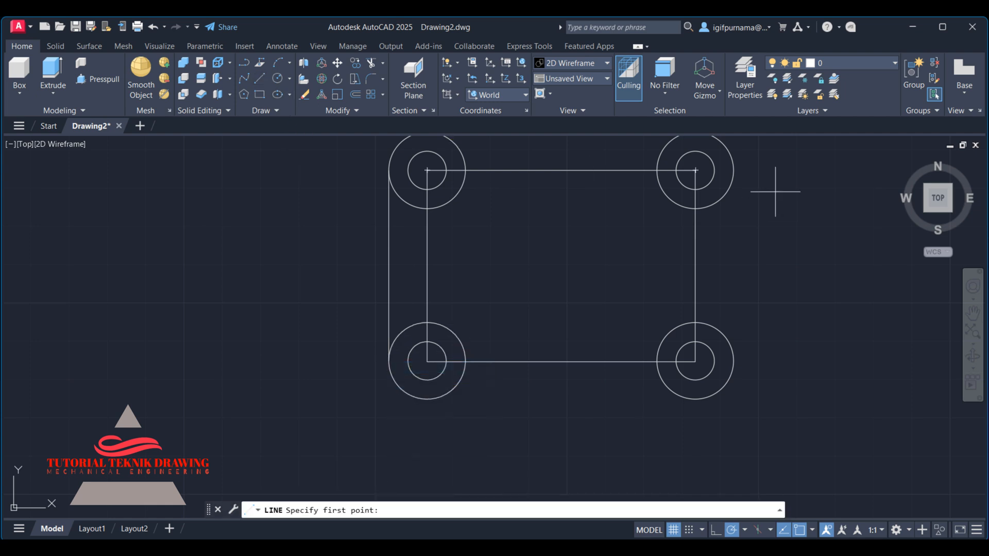
{"action": "left_click", "coordinate": [734, 170]}
{"action": "left_click", "coordinate": [734, 361]}
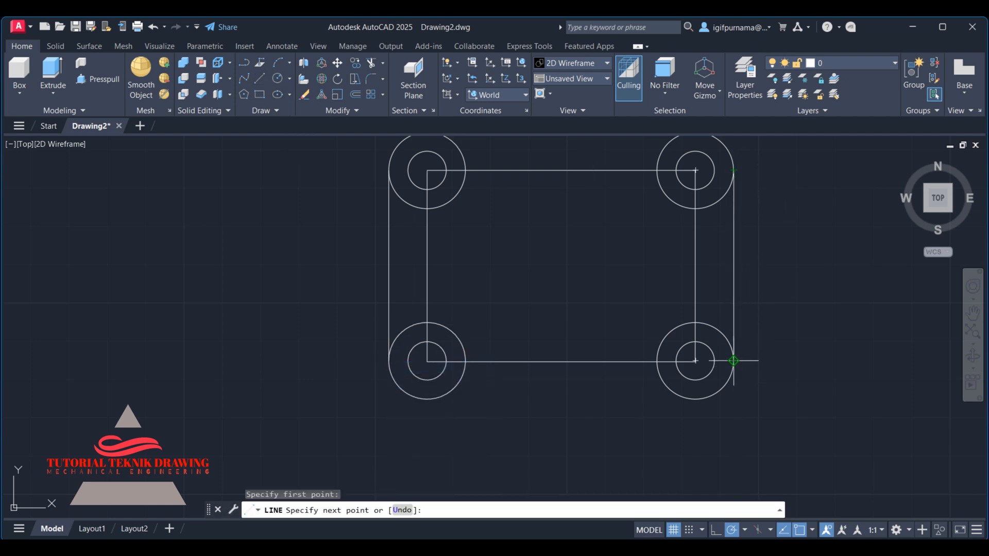
{"action": "right_click", "coordinate": [735, 364]}
{"action": "left_click", "coordinate": [759, 371]}
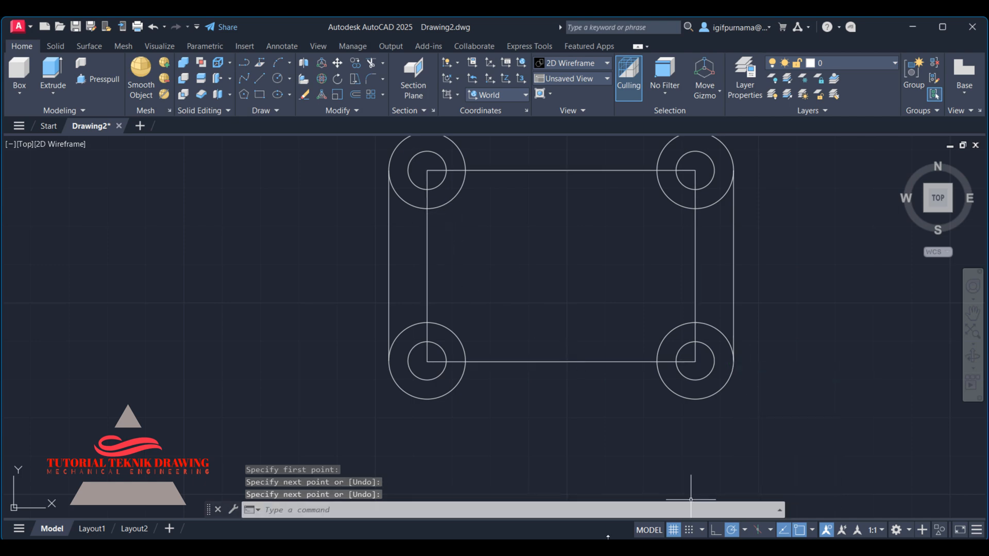
- Examine in the reference image how the recessed long side of the base meets the rounded corner lobes
{"action": "left_click", "coordinate": [479, 547]}
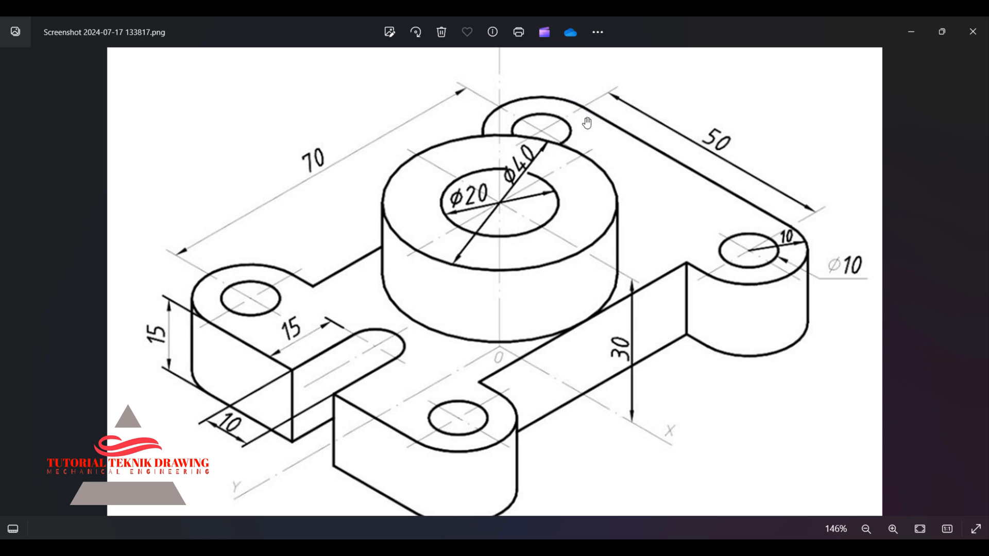
{"action": "scroll", "coordinate": [781, 238], "scroll_direction": "up", "scroll_amount": 3}
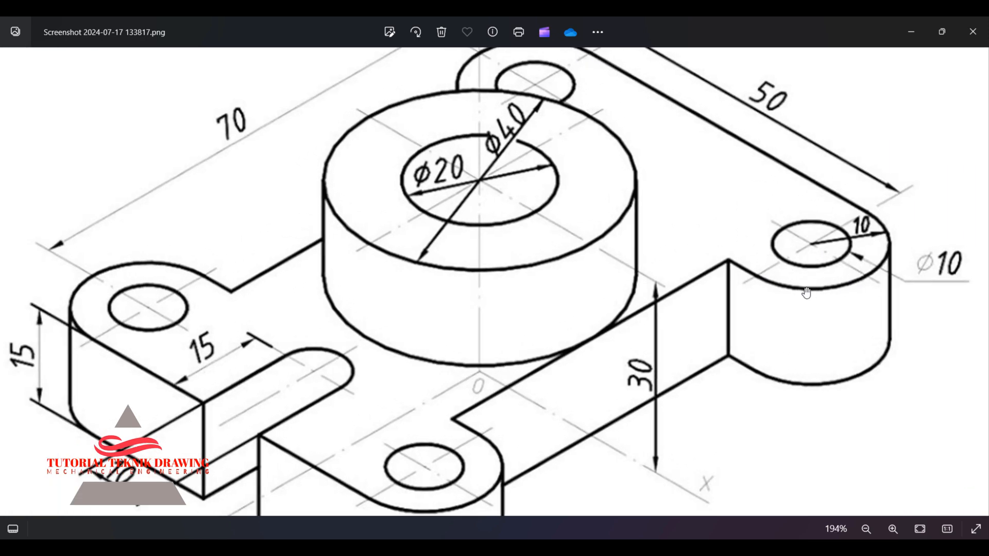
{"action": "scroll", "coordinate": [764, 278], "scroll_direction": "up", "scroll_amount": 2}
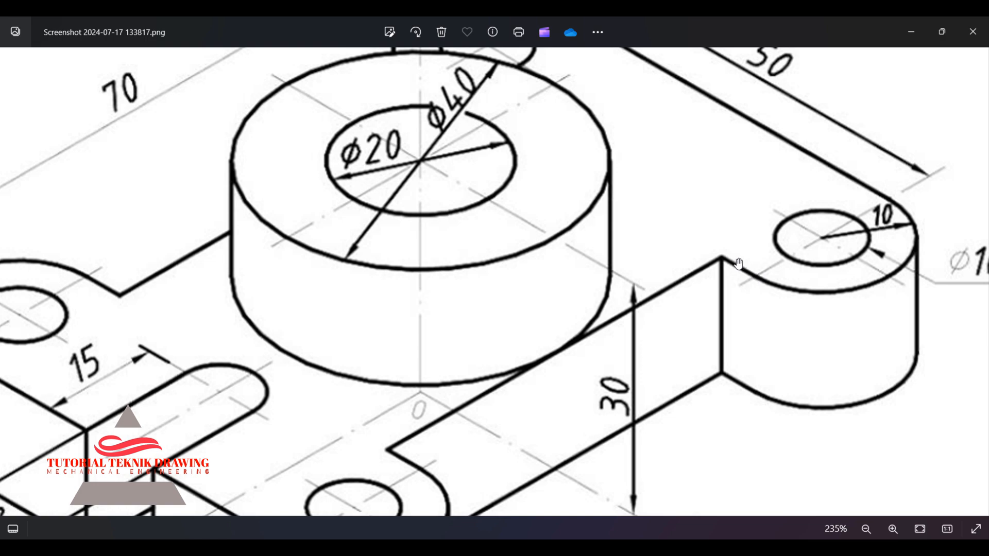
{"action": "scroll", "coordinate": [723, 260], "scroll_direction": "down", "scroll_amount": 3}
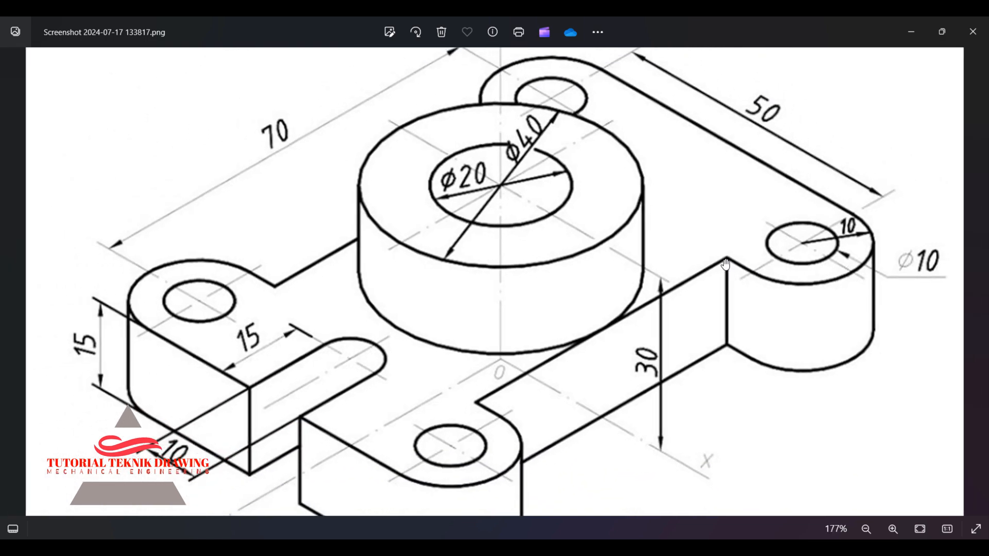
{"action": "scroll", "coordinate": [726, 265], "scroll_direction": "down", "scroll_amount": 1}
{"action": "scroll", "coordinate": [726, 265], "scroll_direction": "up", "scroll_amount": 8}
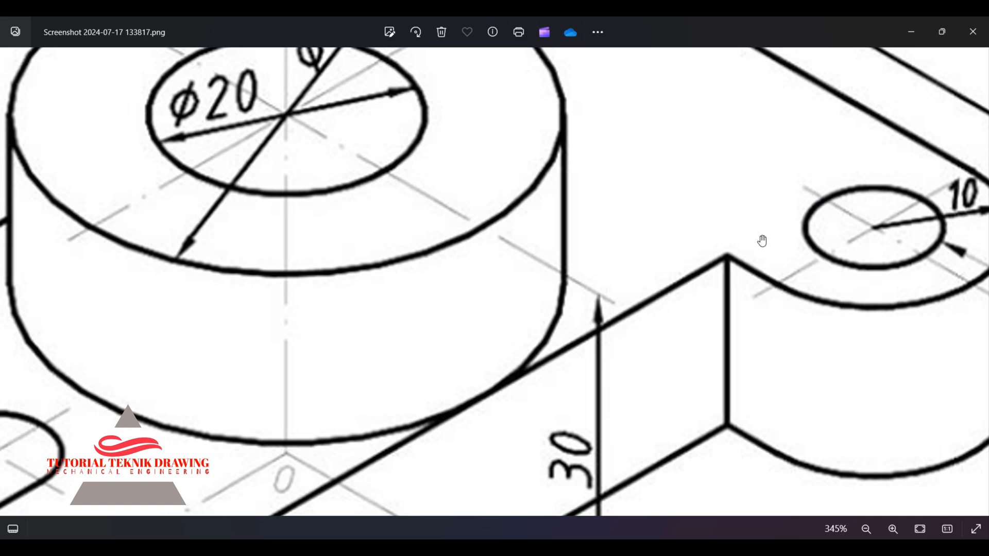
{"action": "left_click", "coordinate": [910, 32]}
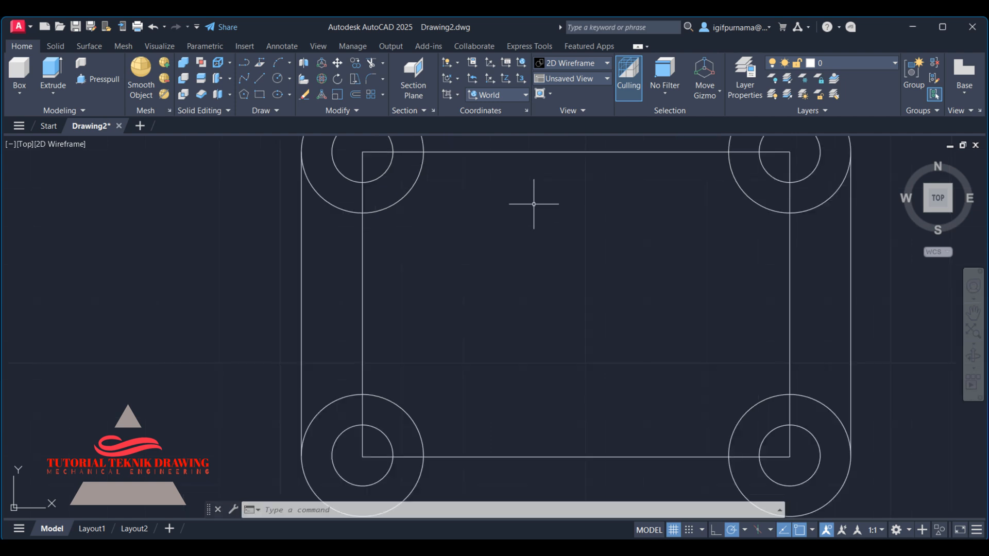
- Draw a line from the upper-left outer circle's right quadrant down to its bottom level, then across to the upper-right outer circle's bottom quadrant
{"action": "left_click", "coordinate": [261, 78]}
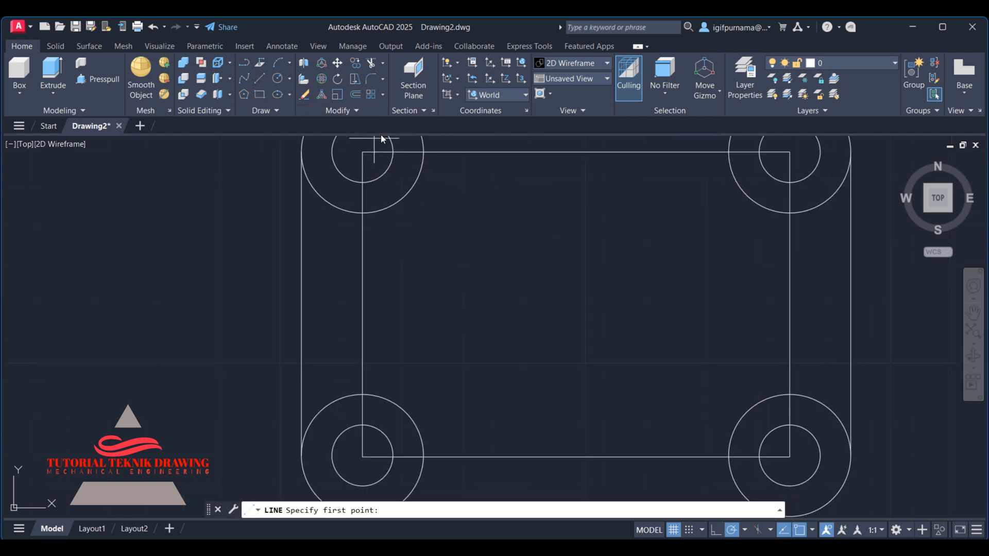
{"action": "left_click", "coordinate": [423, 152]}
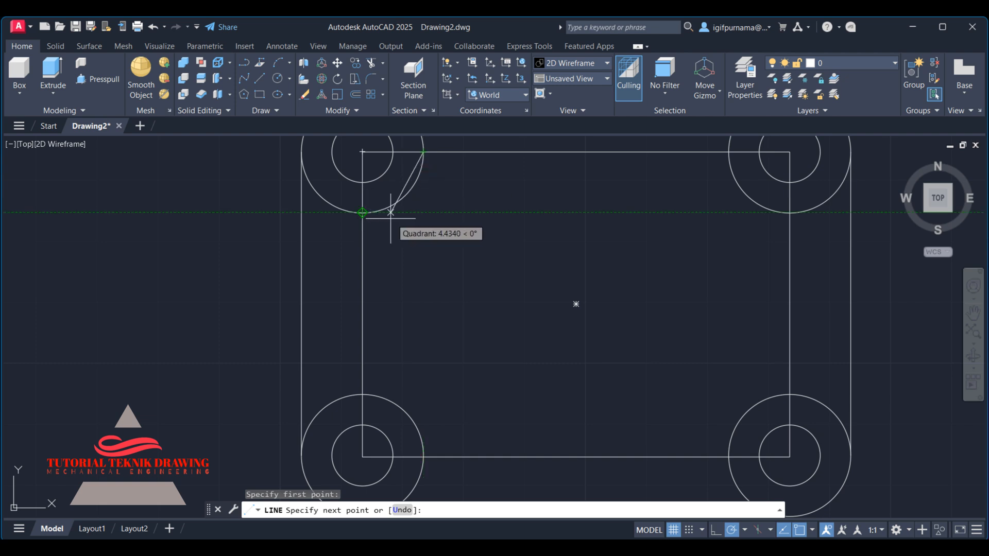
{"action": "left_click", "coordinate": [423, 212]}
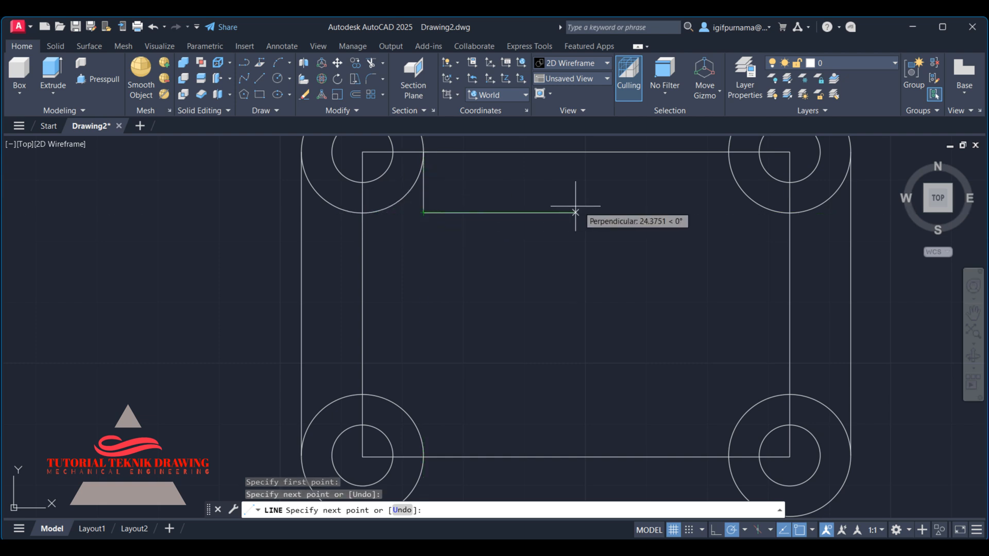
{"action": "left_click", "coordinate": [789, 212]}
{"action": "right_click", "coordinate": [789, 212]}
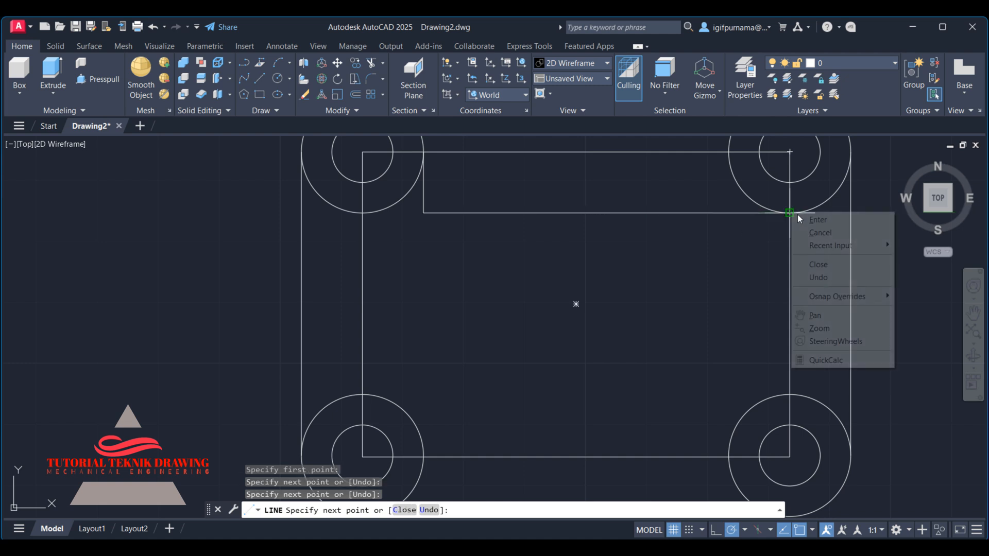
{"action": "left_click", "coordinate": [808, 217]}
- Draw a vertical line from the upper-right outer circle's left quadrant down to the horizontal recess line
{"action": "middle_click_drag", "start_coordinate": [687, 187], "coordinate": [685, 209]}
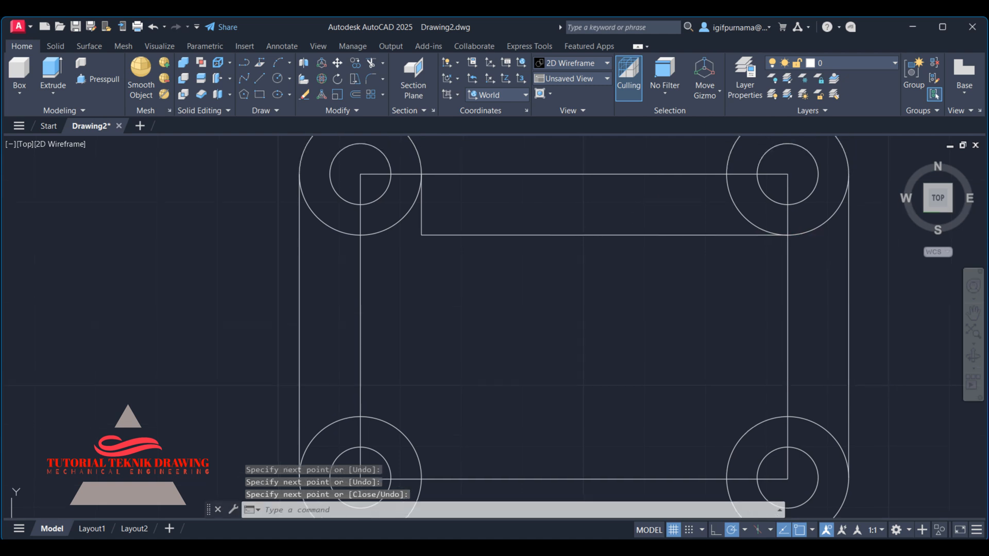
{"action": "left_click", "coordinate": [260, 78]}
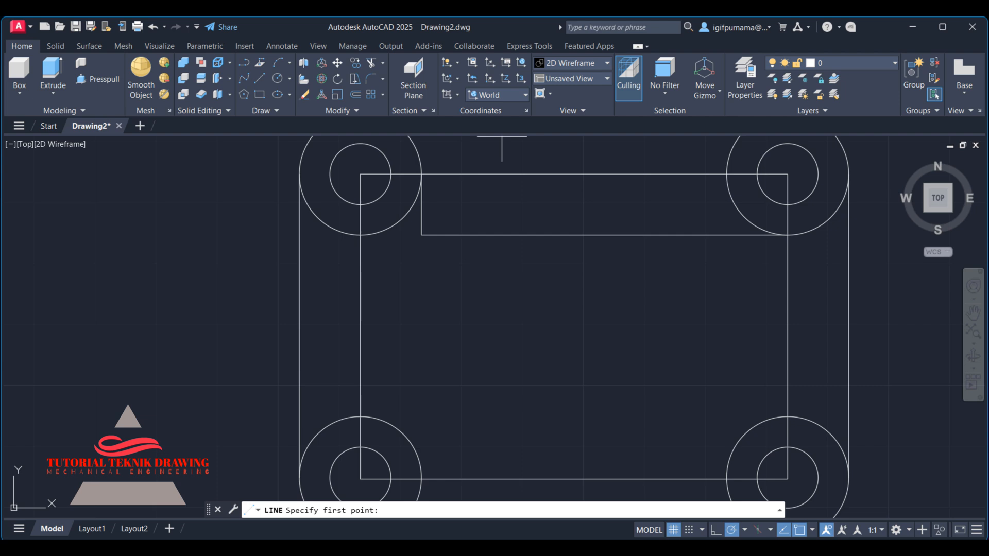
{"action": "left_click", "coordinate": [727, 174]}
{"action": "left_click", "coordinate": [726, 235]}
{"action": "right_click", "coordinate": [728, 236]}
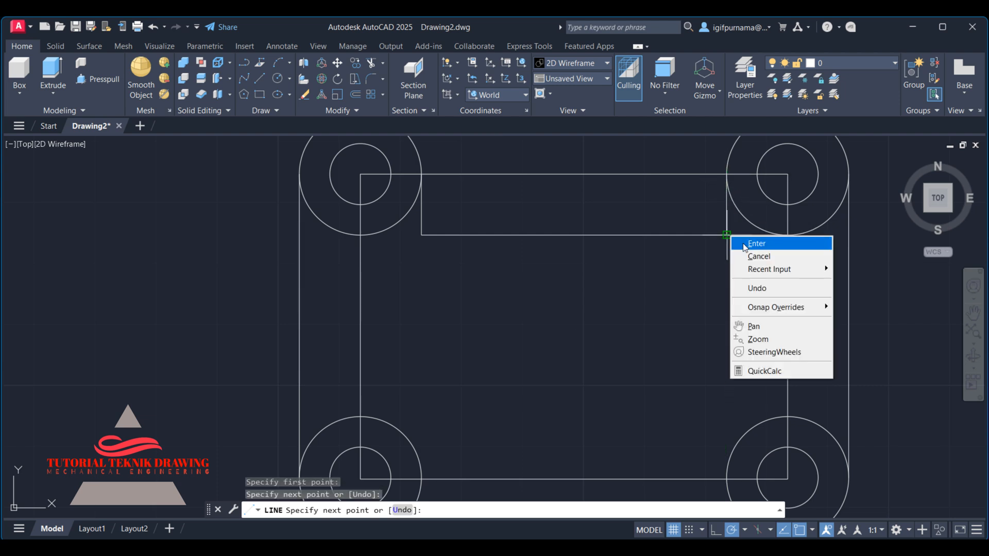
{"action": "left_click", "coordinate": [744, 243]}
- Draw a short horizontal reference line inward from the midpoint of the rectangle's right side
{"action": "middle_click_drag", "start_coordinate": [628, 278], "coordinate": [620, 240]}
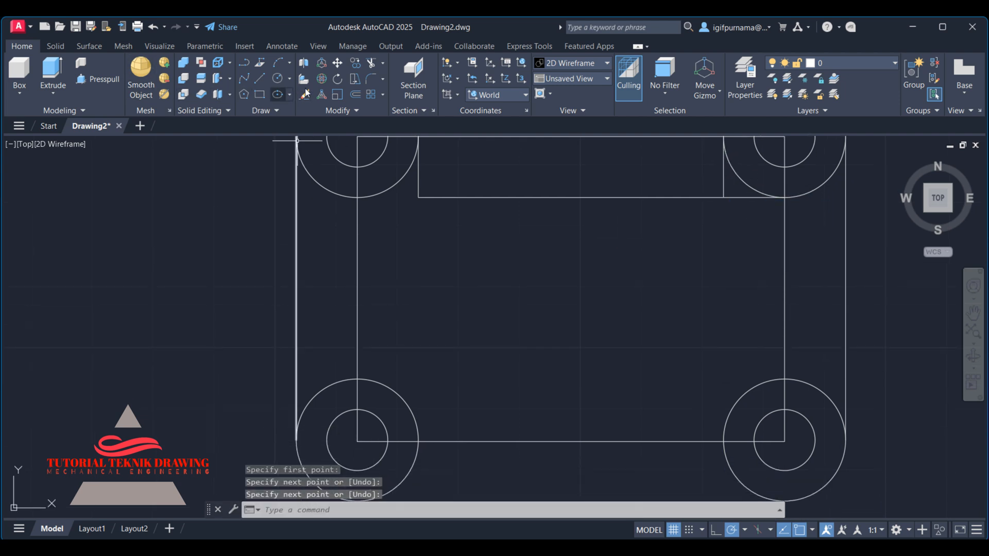
{"action": "left_click", "coordinate": [259, 79]}
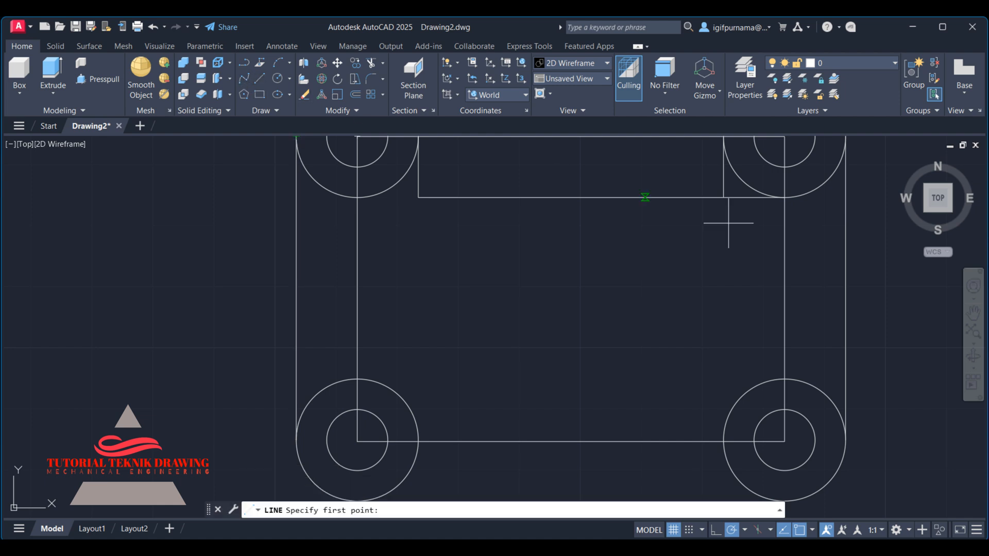
{"action": "left_click", "coordinate": [785, 289]}
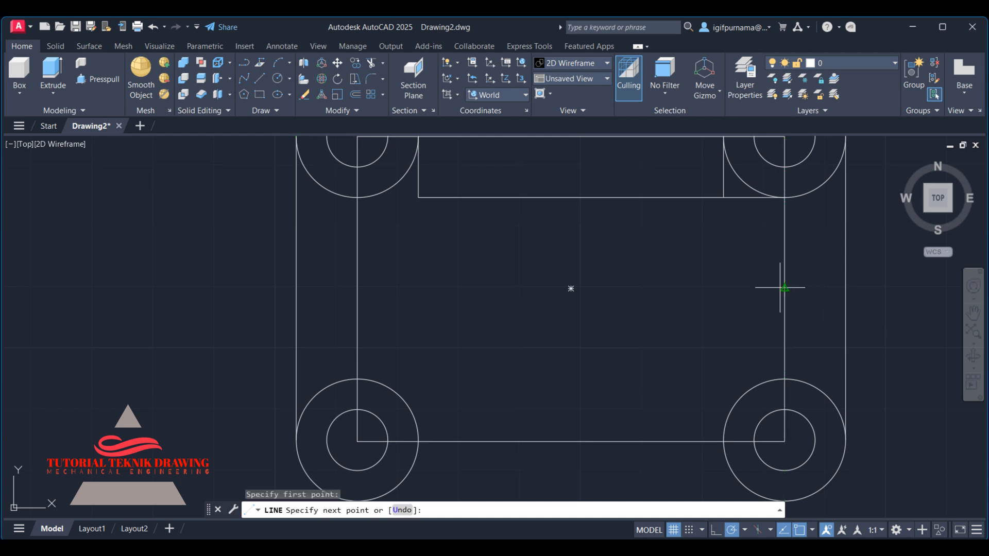
{"action": "left_click", "coordinate": [702, 289]}
{"action": "right_click", "coordinate": [702, 289]}
{"action": "left_click", "coordinate": [728, 297]}
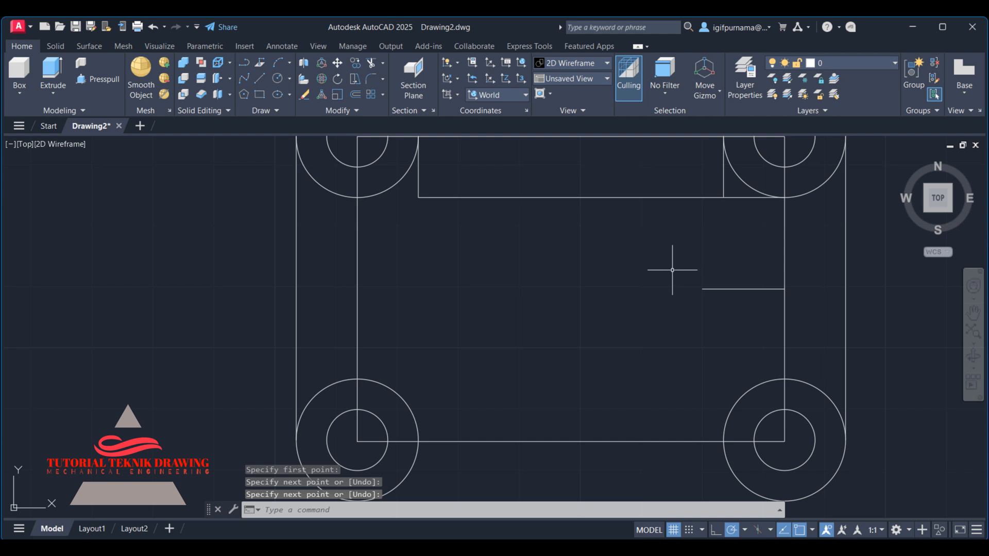
- Mirror the three upper recess lines about the short horizontal reference line to the lower side, keeping the originals
{"action": "left_click", "coordinate": [356, 111]}
{"action": "left_click", "coordinate": [369, 127]}
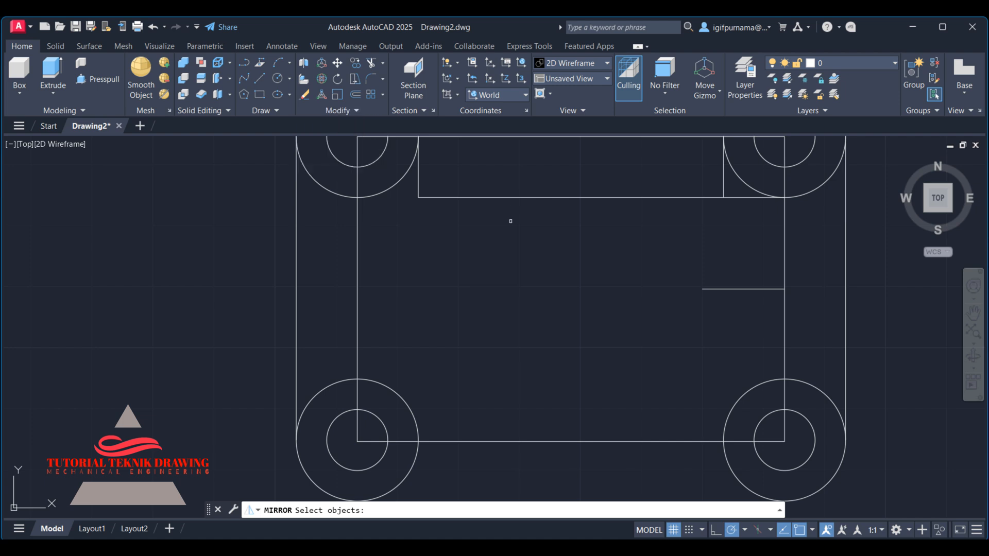
{"action": "left_click", "coordinate": [439, 203]}
{"action": "left_click", "coordinate": [440, 202]}
{"action": "left_click", "coordinate": [418, 183]}
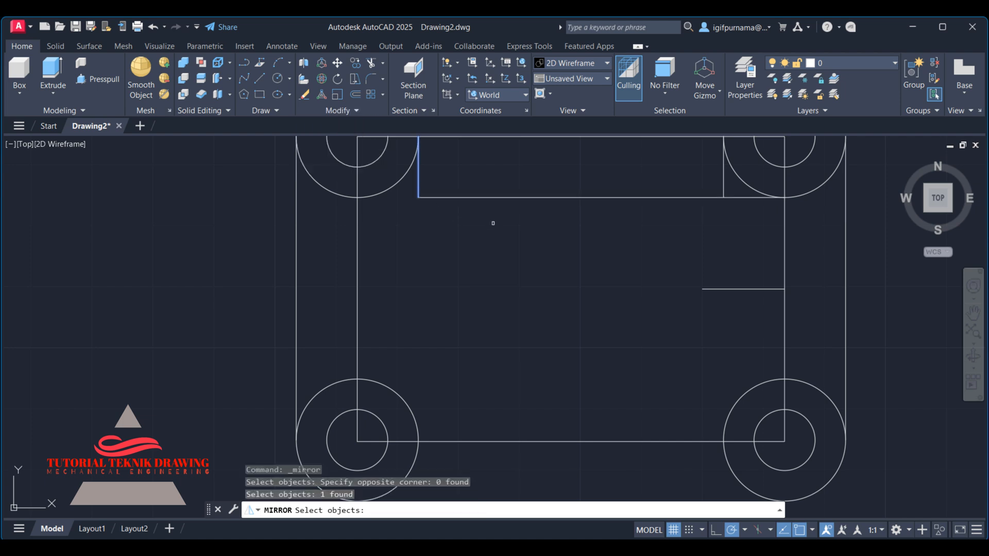
{"action": "left_click", "coordinate": [580, 215]}
{"action": "left_click", "coordinate": [543, 180]}
{"action": "left_click", "coordinate": [724, 188]}
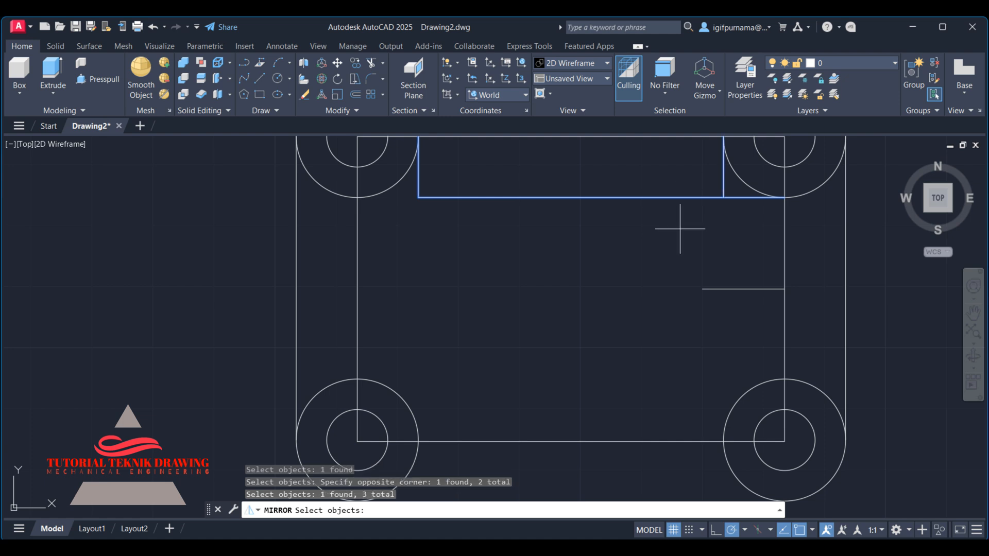
{"action": "key", "text": "Return"}
{"action": "left_click", "coordinate": [783, 288]}
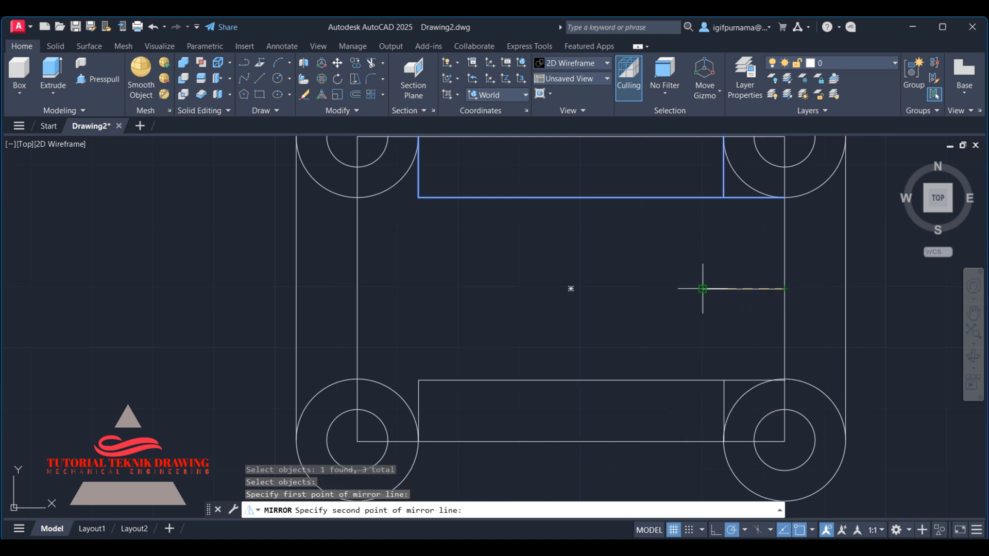
{"action": "left_click", "coordinate": [704, 287]}
{"action": "right_click", "coordinate": [706, 289]}
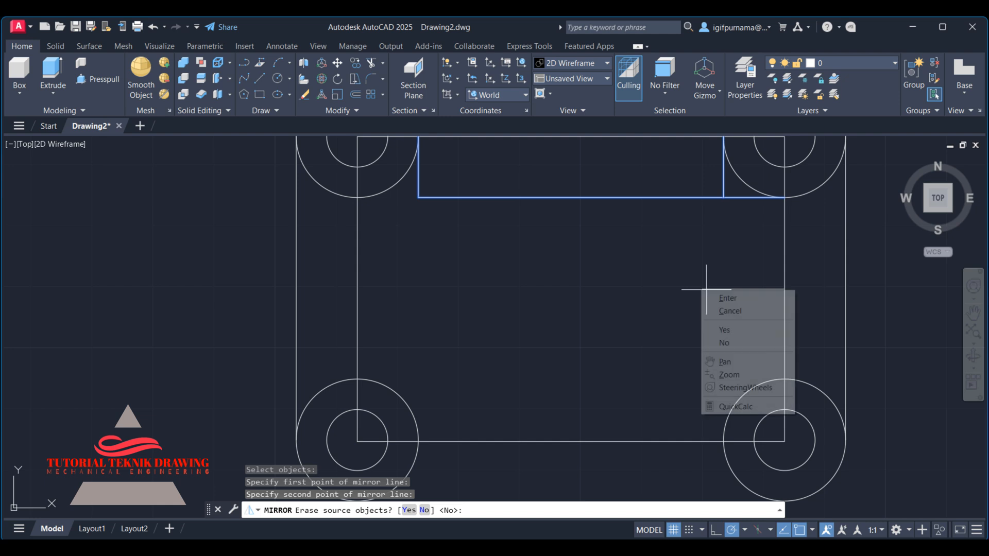
{"action": "left_click", "coordinate": [709, 295]}
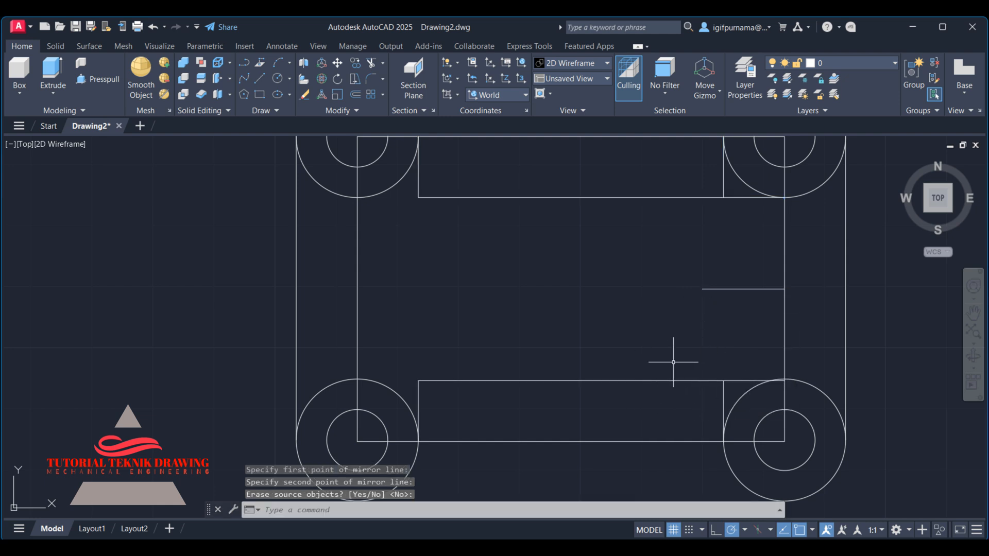
- Erase the short horizontal reference line at the rectangle's right side
{"action": "left_click", "coordinate": [304, 94]}
{"action": "left_click", "coordinate": [731, 298]}
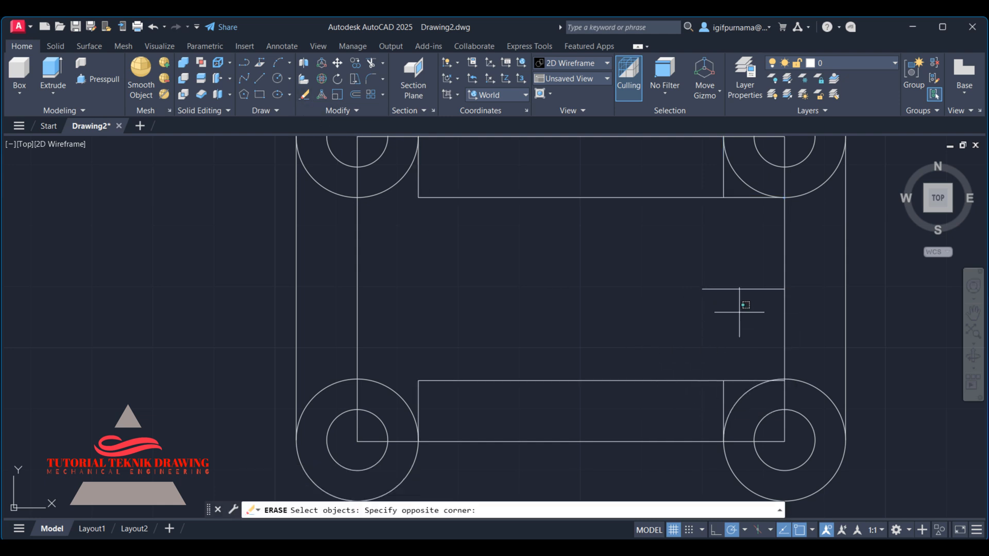
{"action": "left_click", "coordinate": [699, 249]}
{"action": "key", "text": "Return"}
- Try to trim the upper-left outer circle's lower half and the rectangle's top and left sides around that corner
{"action": "middle_click_drag", "start_coordinate": [607, 207], "coordinate": [623, 263]}
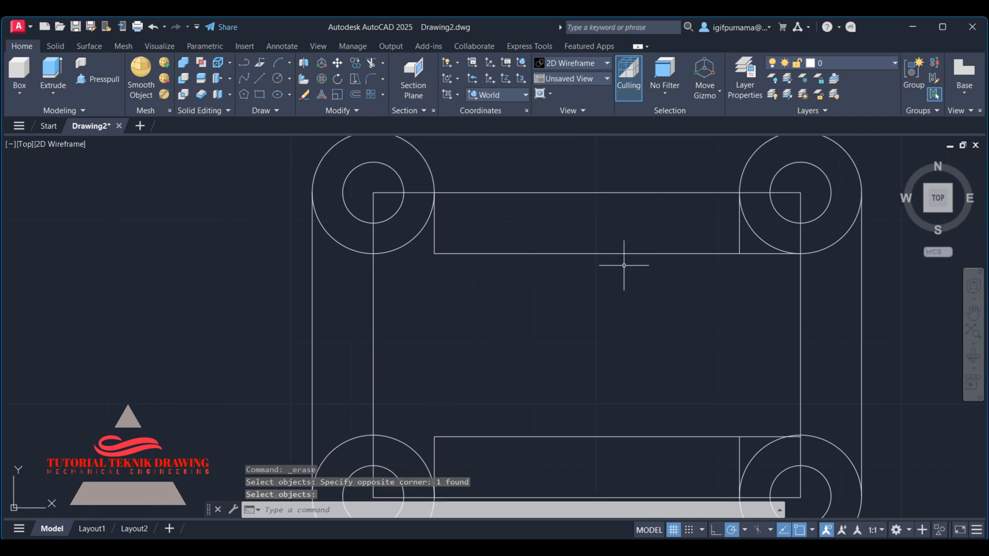
{"action": "left_click", "coordinate": [371, 64]}
{"action": "left_click", "coordinate": [354, 248]}
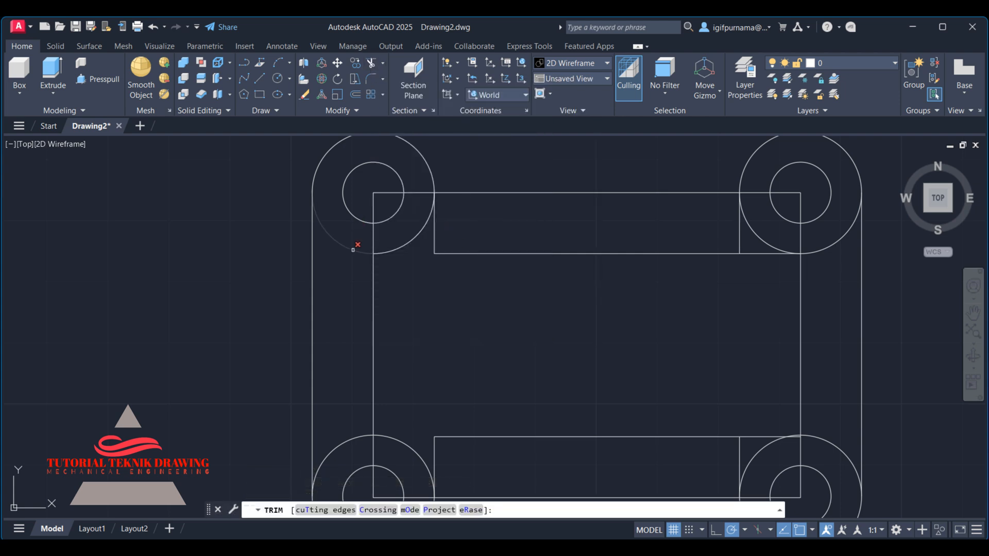
{"action": "left_click", "coordinate": [395, 249]}
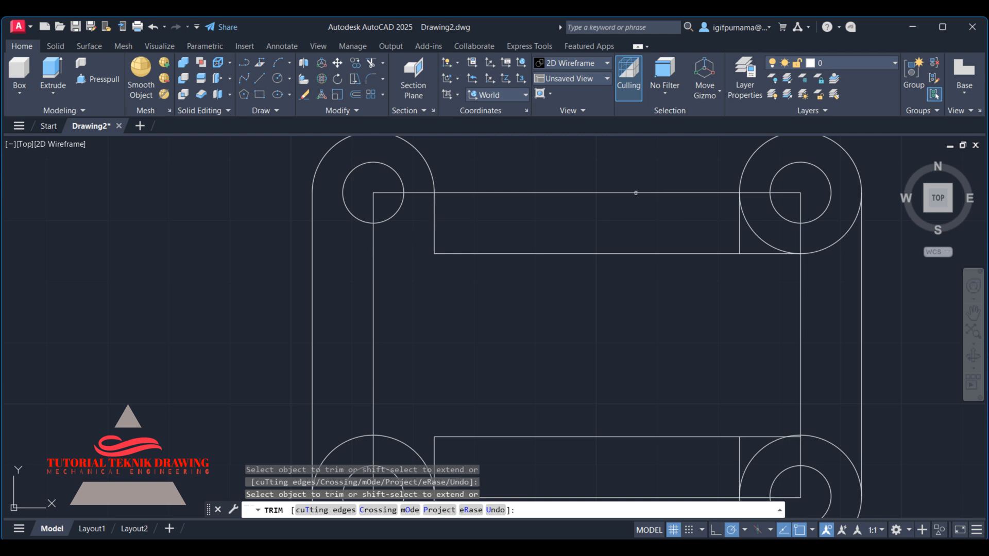
{"action": "left_click", "coordinate": [636, 193]}
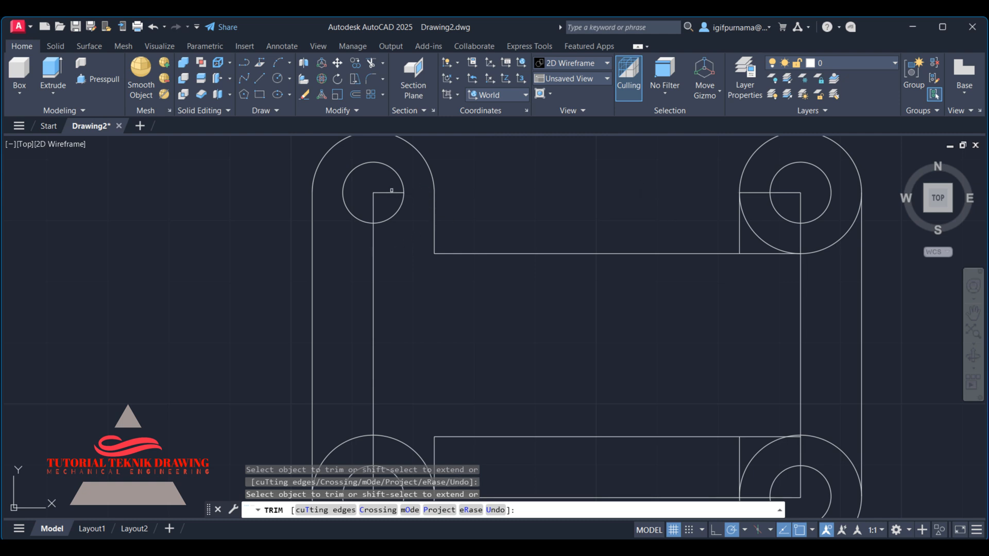
{"action": "left_click_drag", "start_coordinate": [392, 190], "coordinate": [387, 195]}
{"action": "left_click", "coordinate": [374, 197]}
{"action": "left_click_drag", "start_coordinate": [369, 245], "coordinate": [374, 263]}
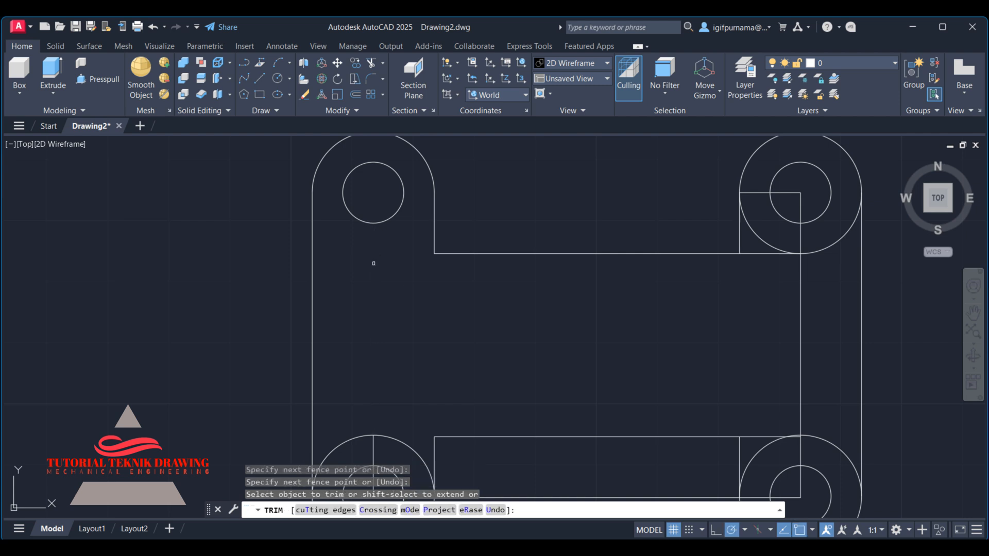
- Try to trim the lower recess lines beside the lower-left circle, and undo all the trimming
{"action": "middle_click_drag", "start_coordinate": [374, 264], "coordinate": [351, 172]}
{"action": "left_click", "coordinate": [454, 366]}
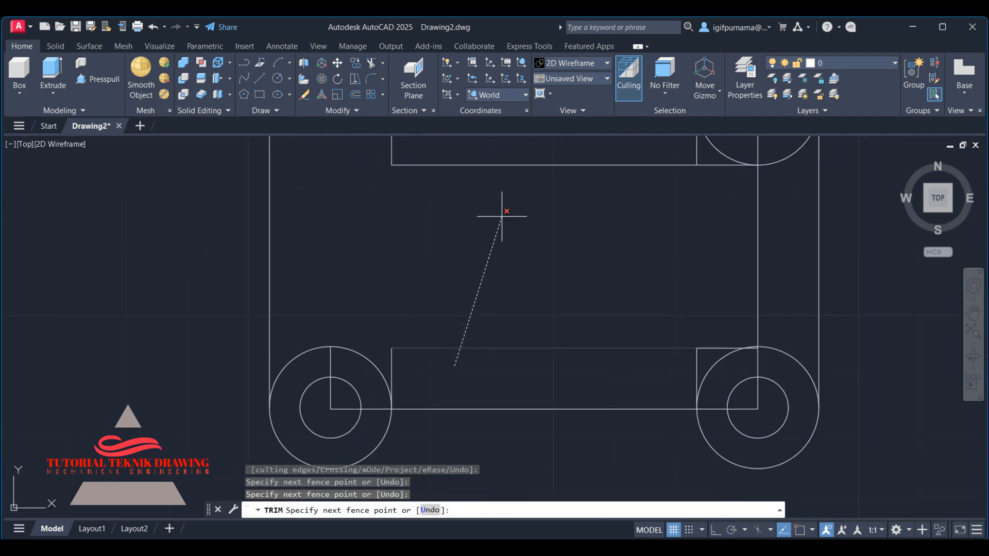
{"action": "left_click", "coordinate": [503, 315]}
{"action": "key", "text": "Return"}
{"action": "left_click", "coordinate": [392, 362]}
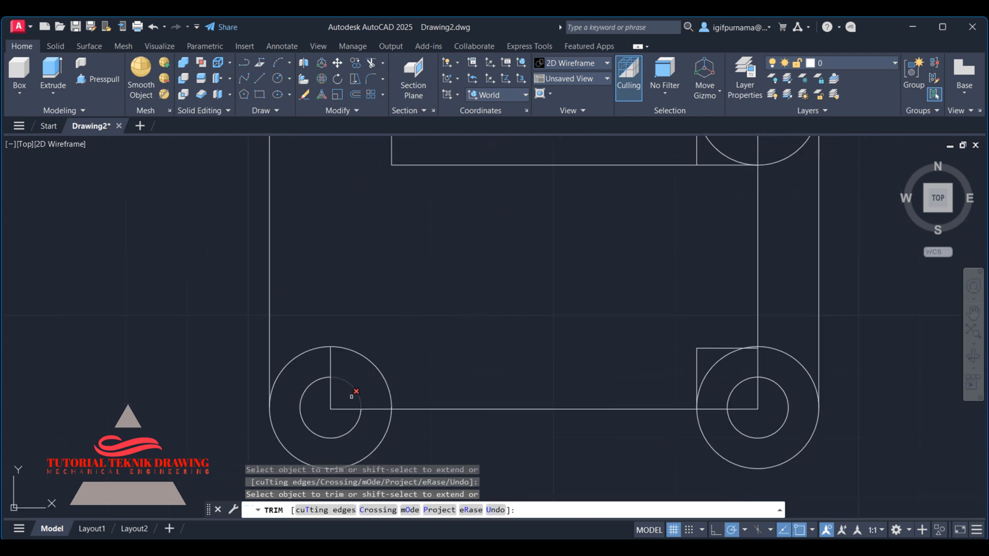
{"action": "mouse_move", "coordinate": [408, 378]}
{"action": "middle_mouse_down"}
{"action": "mouse_move", "coordinate": [478, 212]}
{"action": "mouse_move", "coordinate": [481, 271]}
{"action": "middle_mouse_up"}
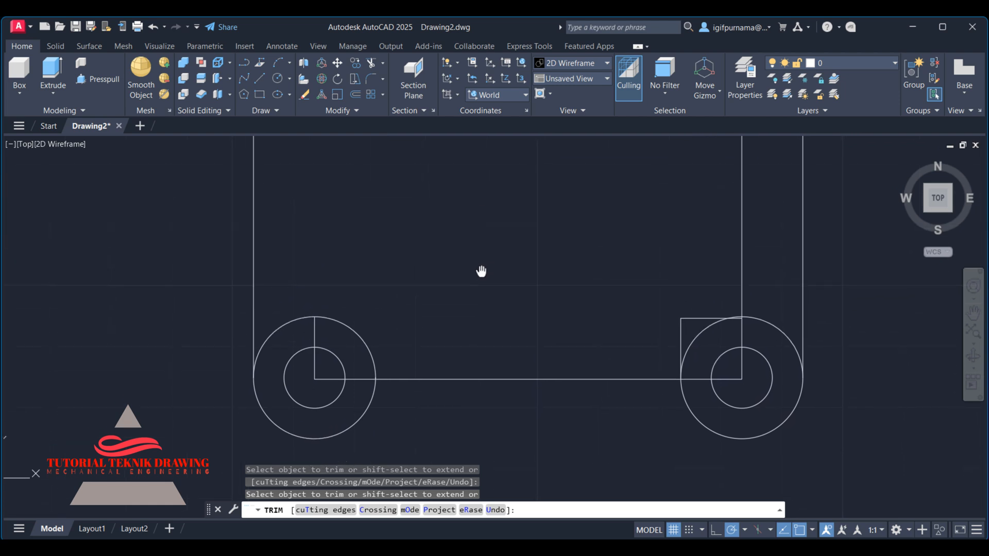
{"action": "right_click", "coordinate": [485, 254]}
{"action": "left_click", "coordinate": [511, 256]}
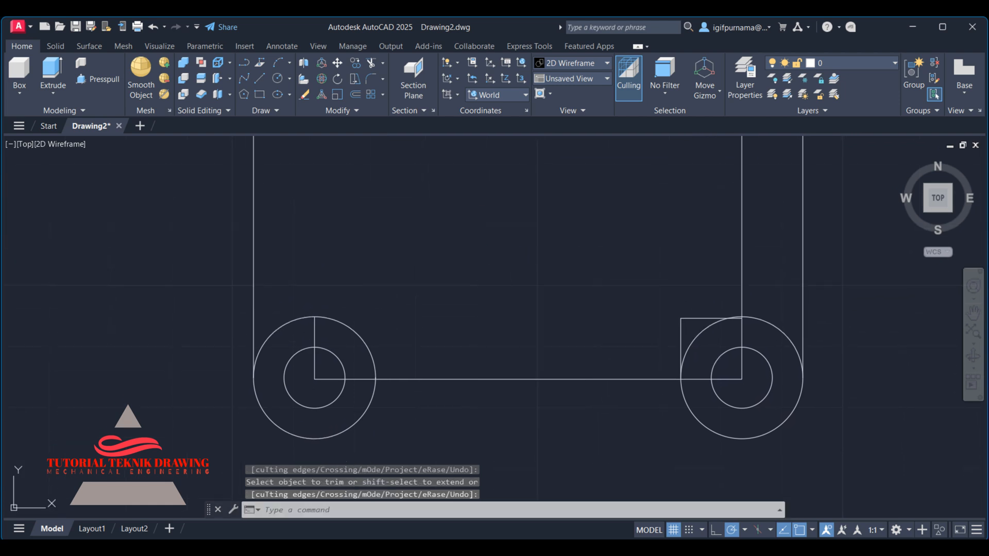
{"action": "key", "text": "ctrl+z"}
- Trim the lower-left outer circle's upper half, the rectangle lines through that corner, and the rectangle's bottom side between the lobes
{"action": "middle_click_drag", "start_coordinate": [504, 306], "coordinate": [445, 192]}
{"action": "left_click", "coordinate": [370, 64]}
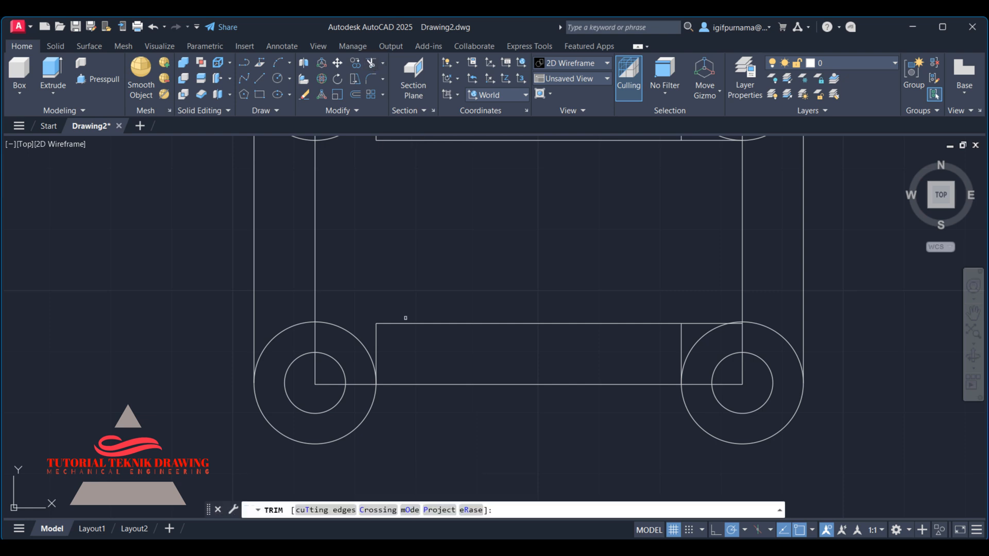
{"action": "left_click", "coordinate": [356, 340]}
{"action": "left_click", "coordinate": [305, 323]}
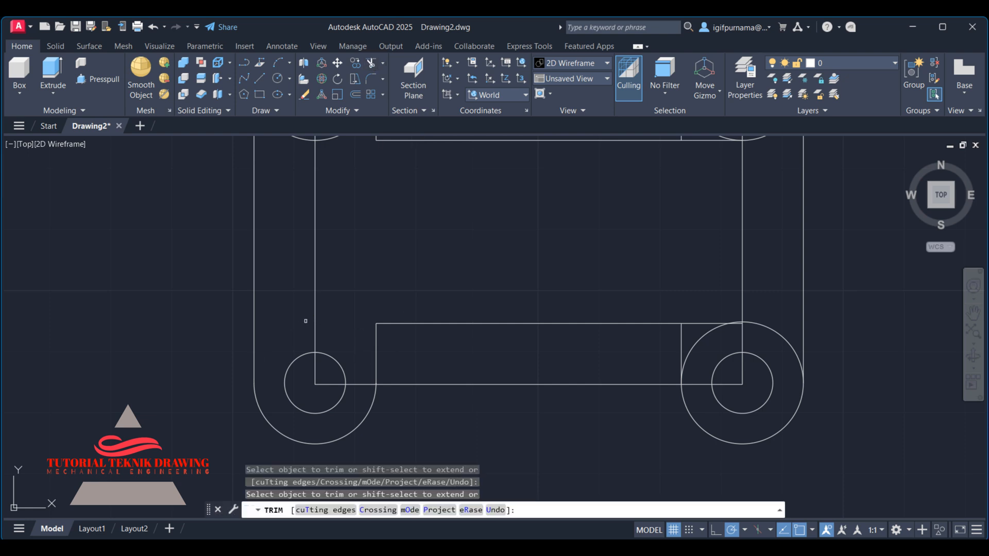
{"action": "left_click_drag", "start_coordinate": [291, 319], "coordinate": [342, 319]}
{"action": "left_click_drag", "start_coordinate": [357, 395], "coordinate": [354, 366]}
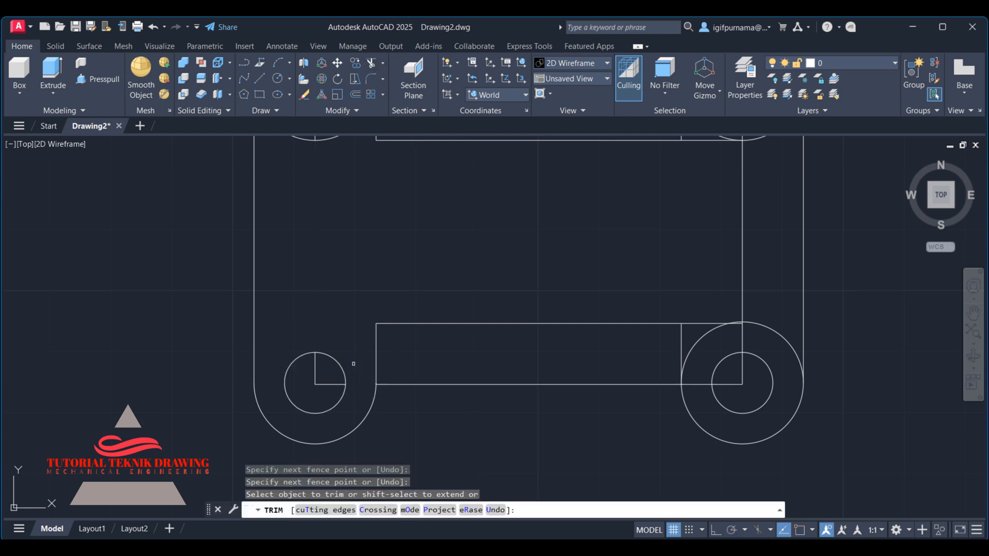
{"action": "left_click_drag", "start_coordinate": [322, 395], "coordinate": [307, 372]}
{"action": "left_click_drag", "start_coordinate": [439, 415], "coordinate": [536, 370]}
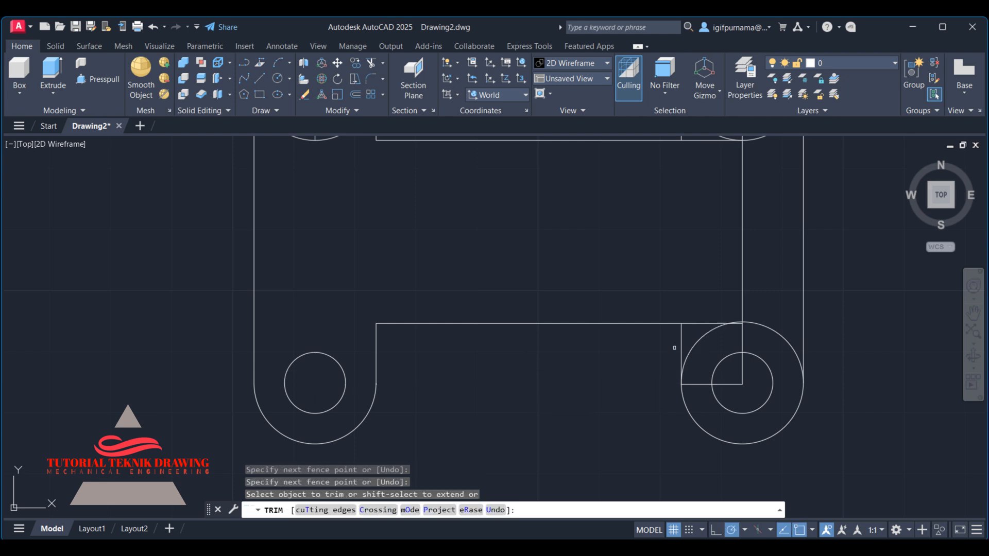
- Trim the recess line overrun, the outer circle's upper half and the rectangle lines at the lower-right corner
{"action": "left_click", "coordinate": [695, 324]}
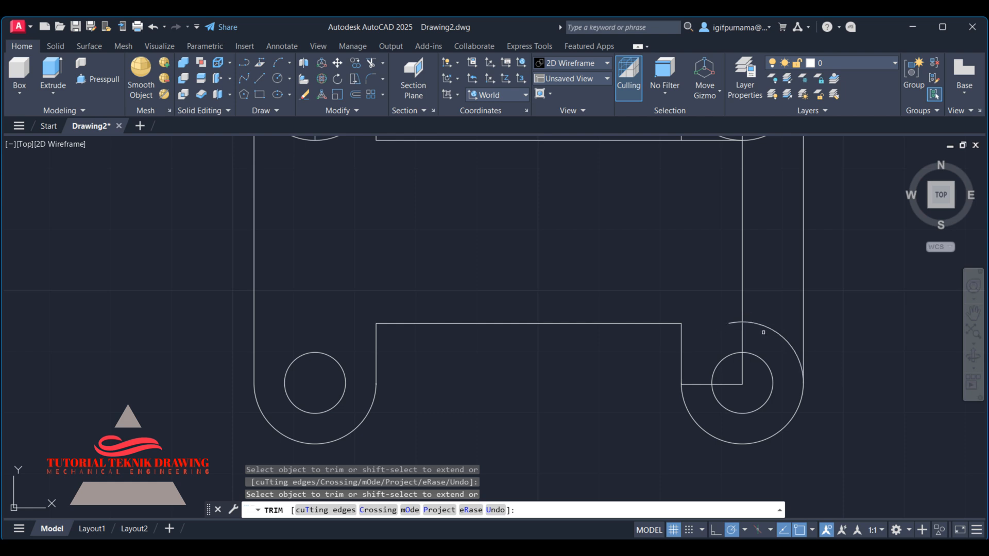
{"action": "mouse_move", "coordinate": [764, 331]}
{"action": "left_mouse_down"}
{"action": "mouse_move", "coordinate": [765, 348]}
{"action": "mouse_move", "coordinate": [768, 339]}
{"action": "mouse_move", "coordinate": [742, 335]}
{"action": "left_mouse_up"}
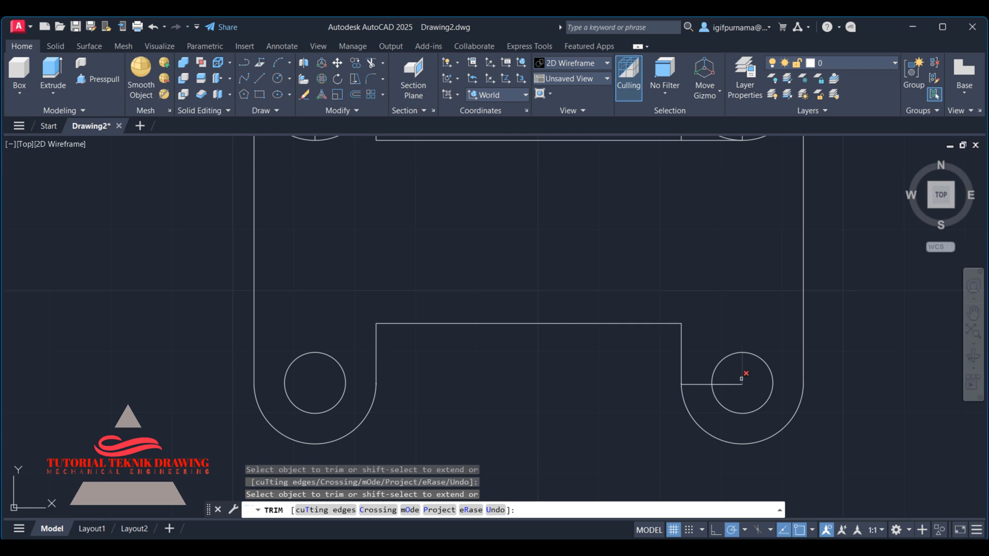
{"action": "left_click_drag", "start_coordinate": [742, 379], "coordinate": [735, 386]}
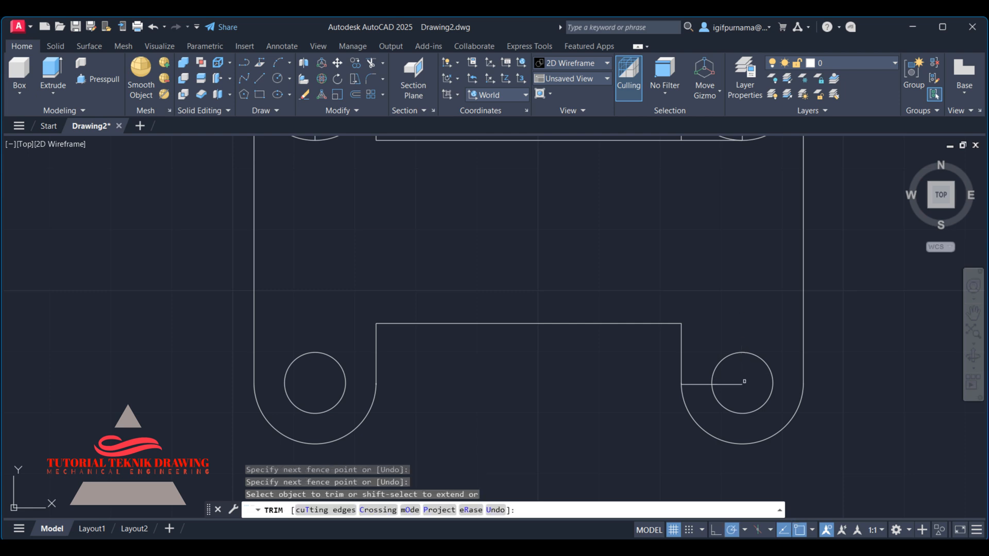
{"action": "left_click", "coordinate": [697, 385]}
- Trim the rectangle's top side between the lobes, and the circle's lower half and excess lines at the upper-right corner
{"action": "middle_click_drag", "start_coordinate": [699, 269], "coordinate": [722, 382]}
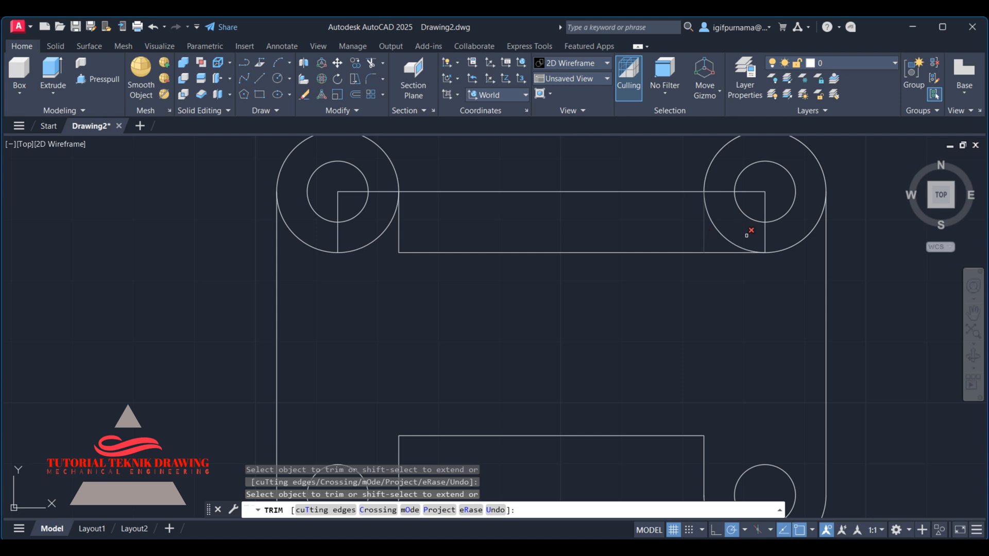
{"action": "left_click_drag", "start_coordinate": [669, 186], "coordinate": [655, 198]}
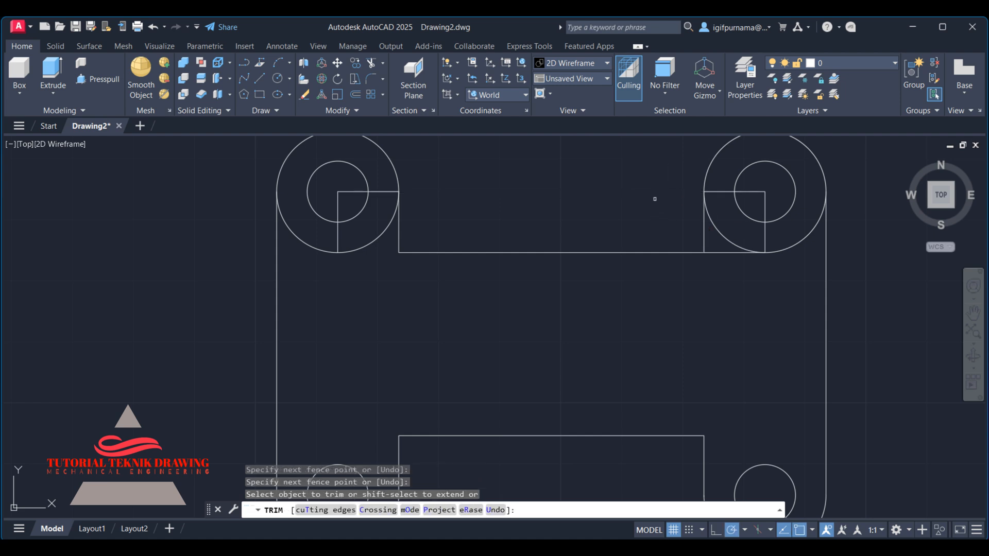
{"action": "left_click", "coordinate": [721, 230]}
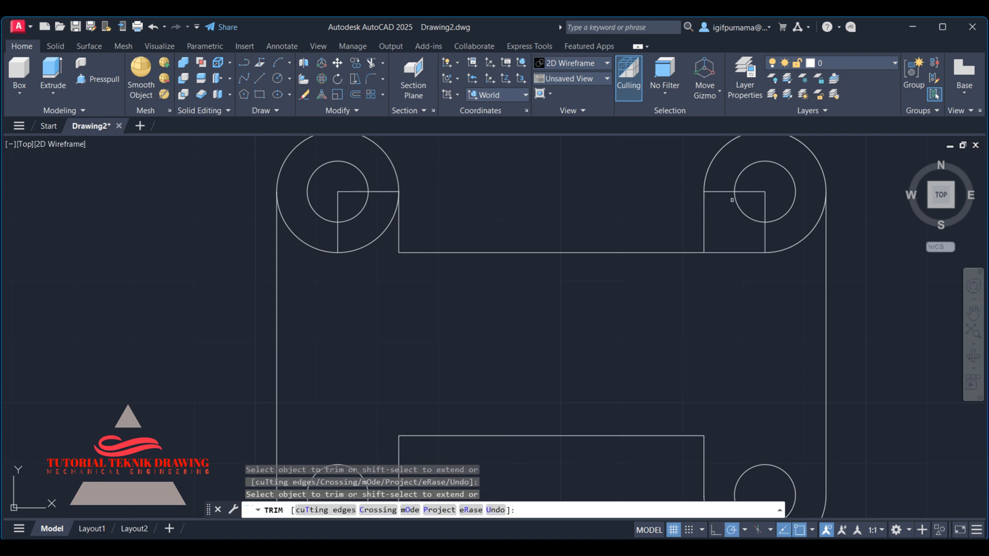
{"action": "mouse_move", "coordinate": [731, 247]}
{"action": "left_mouse_down"}
{"action": "mouse_move", "coordinate": [723, 259]}
{"action": "mouse_move", "coordinate": [768, 244]}
{"action": "mouse_move", "coordinate": [776, 256]}
{"action": "left_mouse_up"}
{"action": "left_click", "coordinate": [765, 238]}
{"action": "left_click_drag", "start_coordinate": [753, 196], "coordinate": [756, 188]}
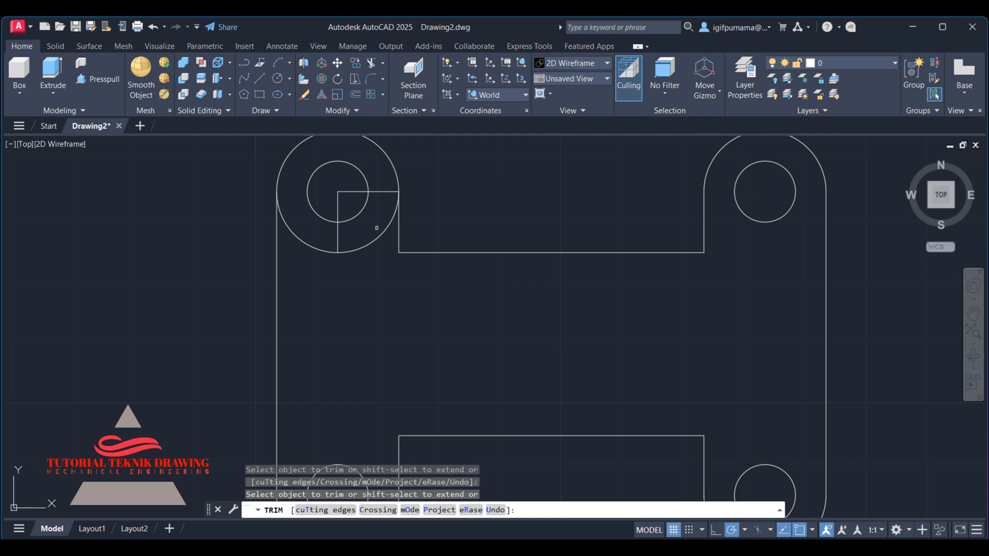
- Trim the outer circle's lower half and the remaining rectangle lines at the upper-left corner, and finish trimming
{"action": "mouse_move", "coordinate": [377, 197]}
{"action": "left_mouse_down"}
{"action": "mouse_move", "coordinate": [384, 222]}
{"action": "mouse_move", "coordinate": [358, 246]}
{"action": "mouse_move", "coordinate": [330, 251]}
{"action": "left_mouse_up"}
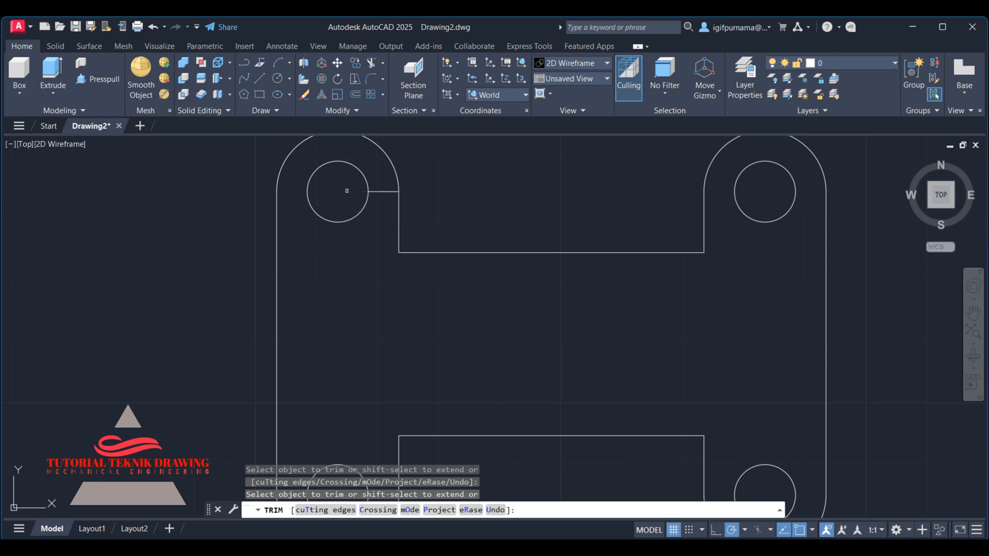
{"action": "left_click", "coordinate": [368, 191]}
{"action": "left_click", "coordinate": [375, 192]}
{"action": "right_click", "coordinate": [482, 164]}
{"action": "left_click", "coordinate": [493, 170]}
- Draw a line from the upper-left lobe's arc end down to hole-bottom level, then horizontally across the recess just past the upper-right lobe's inner edge
{"action": "mouse_move", "coordinate": [542, 282]}
{"action": "middle_mouse_down"}
{"action": "mouse_move", "coordinate": [534, 260]}
{"action": "mouse_move", "coordinate": [551, 210]}
{"action": "mouse_move", "coordinate": [546, 294]}
{"action": "middle_mouse_up"}
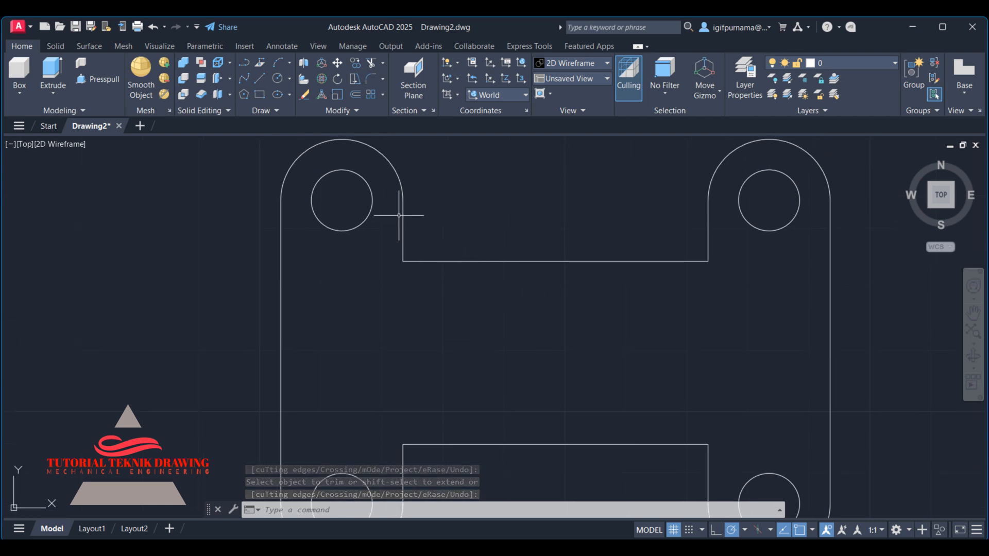
{"action": "left_click", "coordinate": [259, 78]}
{"action": "scroll", "coordinate": [397, 197], "scroll_direction": "down", "scroll_amount": 4}
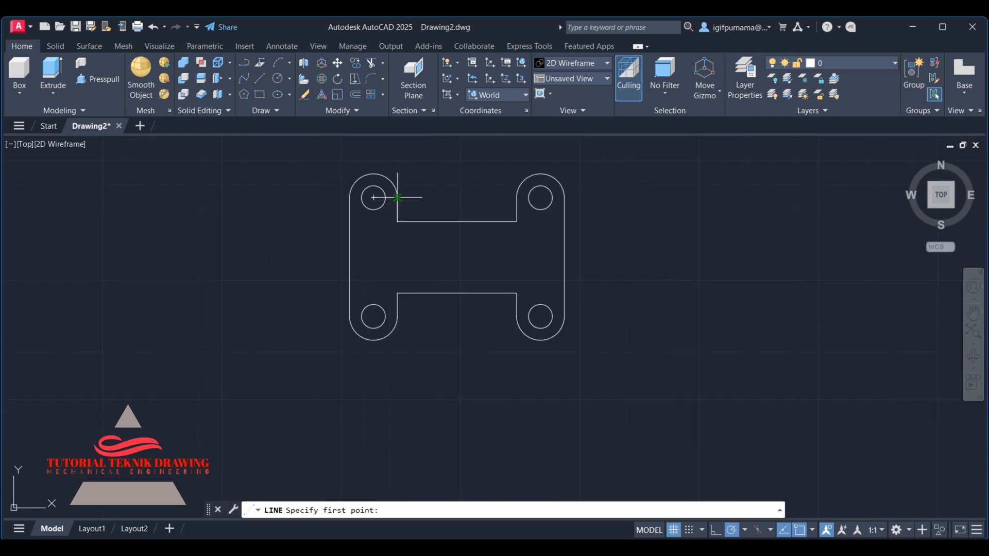
{"action": "scroll", "coordinate": [397, 197], "scroll_direction": "up", "scroll_amount": 5}
{"action": "left_click", "coordinate": [397, 197]}
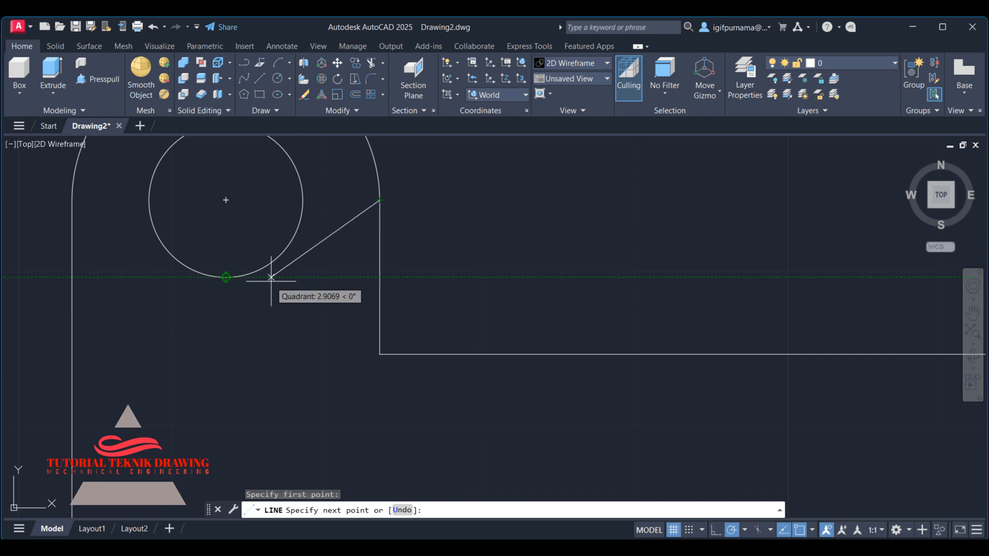
{"action": "left_click", "coordinate": [380, 277]}
{"action": "scroll", "coordinate": [481, 283], "scroll_direction": "down", "scroll_amount": 4}
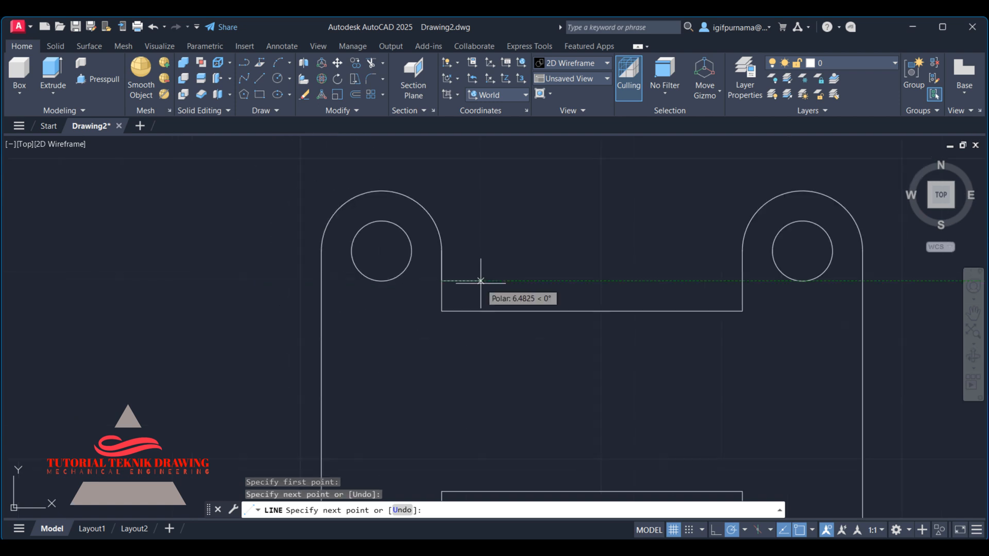
{"action": "left_click", "coordinate": [754, 281]}
{"action": "right_click", "coordinate": [761, 284]}
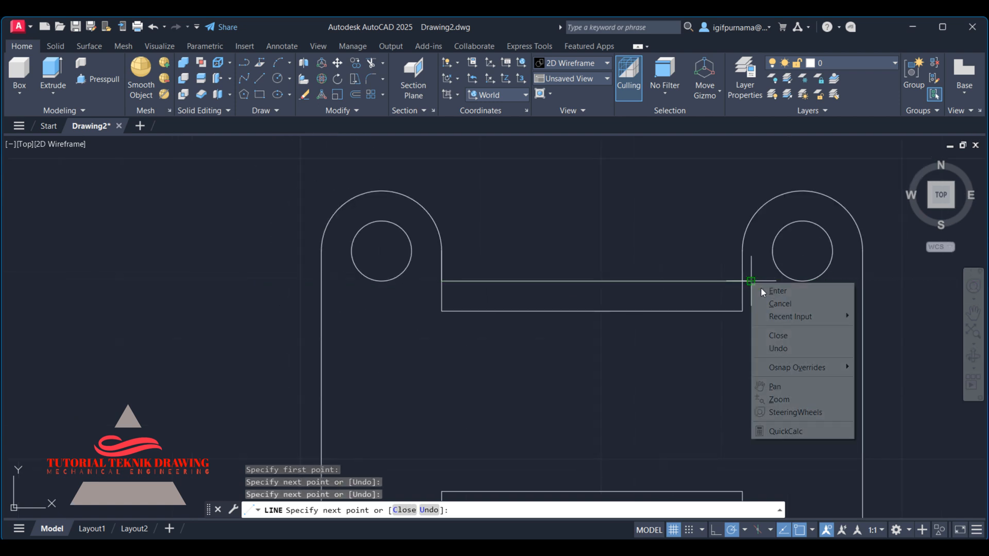
{"action": "left_click", "coordinate": [773, 289]}
- Draw a horizontal line across the lower recess from the lower-left hole's top quadrant to the lower-right hole's top quadrant
{"action": "middle_click_drag", "start_coordinate": [630, 321], "coordinate": [624, 258]}
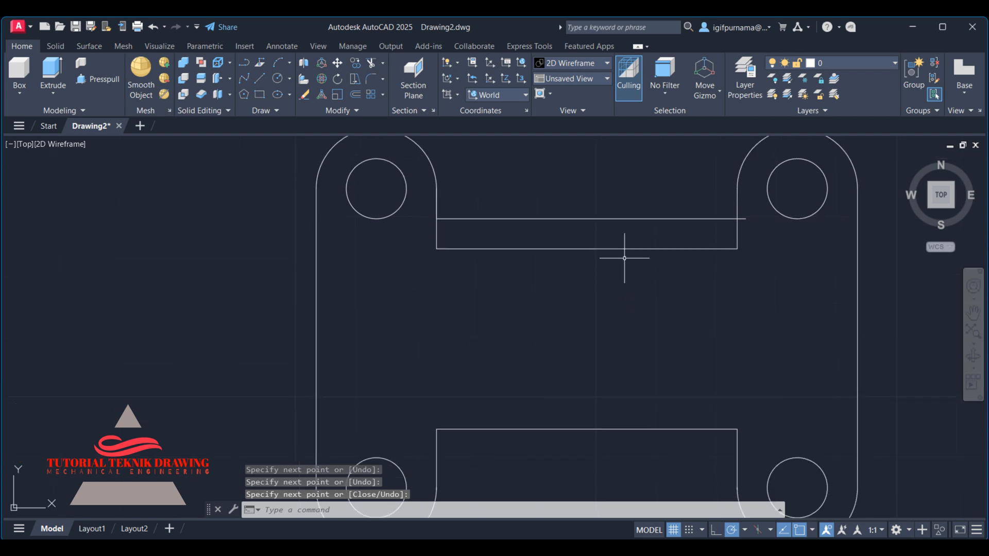
{"action": "left_click", "coordinate": [259, 78]}
{"action": "middle_click_drag", "start_coordinate": [474, 292], "coordinate": [453, 227]}
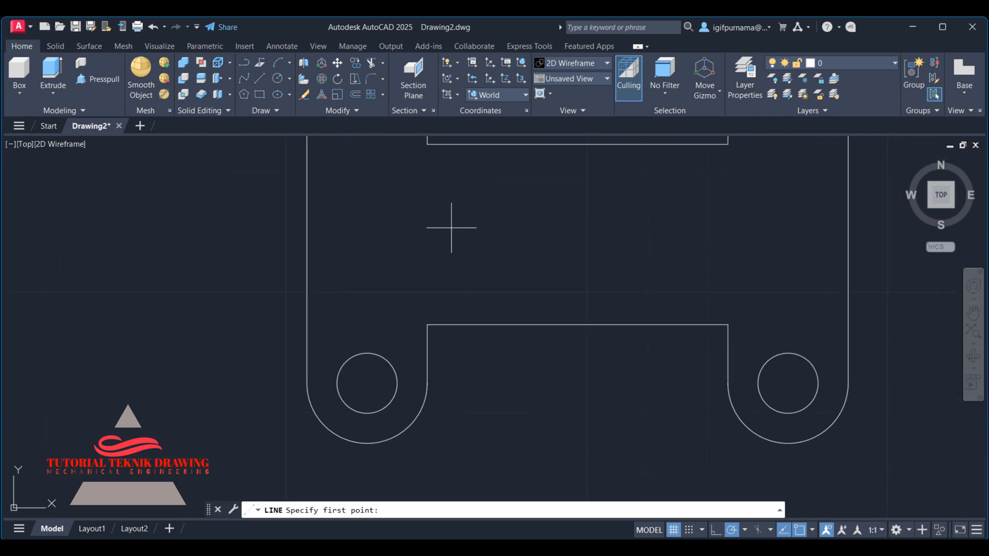
{"action": "left_click", "coordinate": [367, 353]}
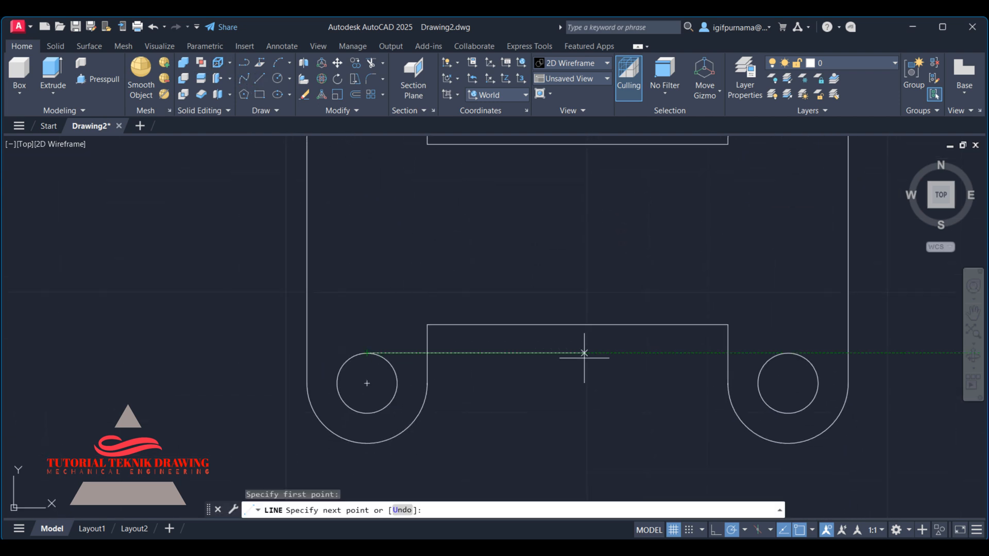
{"action": "left_click", "coordinate": [788, 353]}
{"action": "right_click", "coordinate": [790, 354]}
{"action": "left_click", "coordinate": [806, 359]}
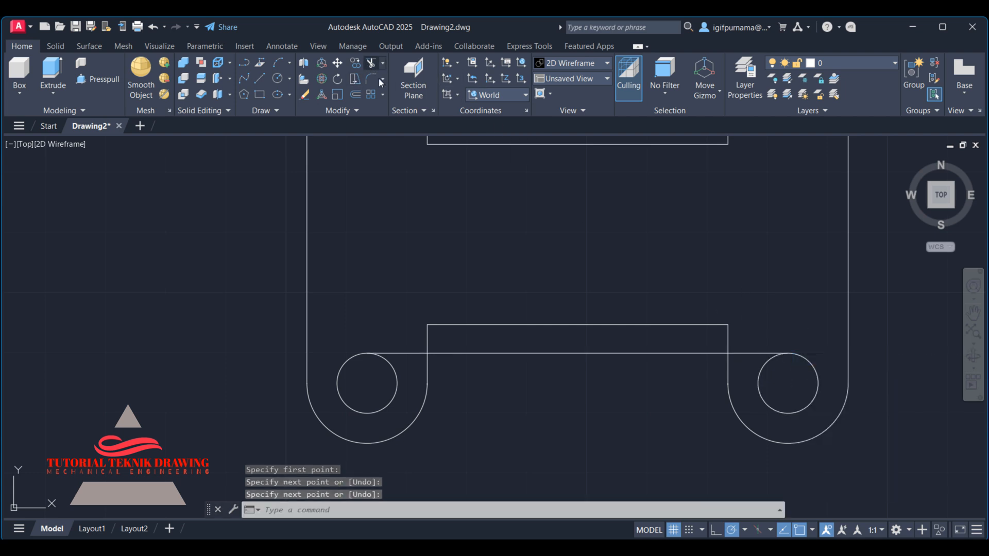
- Trim the new line's overruns into both lower lobes and remove the old lower recess edge and side segments above it
{"action": "left_click", "coordinate": [371, 64]}
{"action": "left_click", "coordinate": [755, 351]}
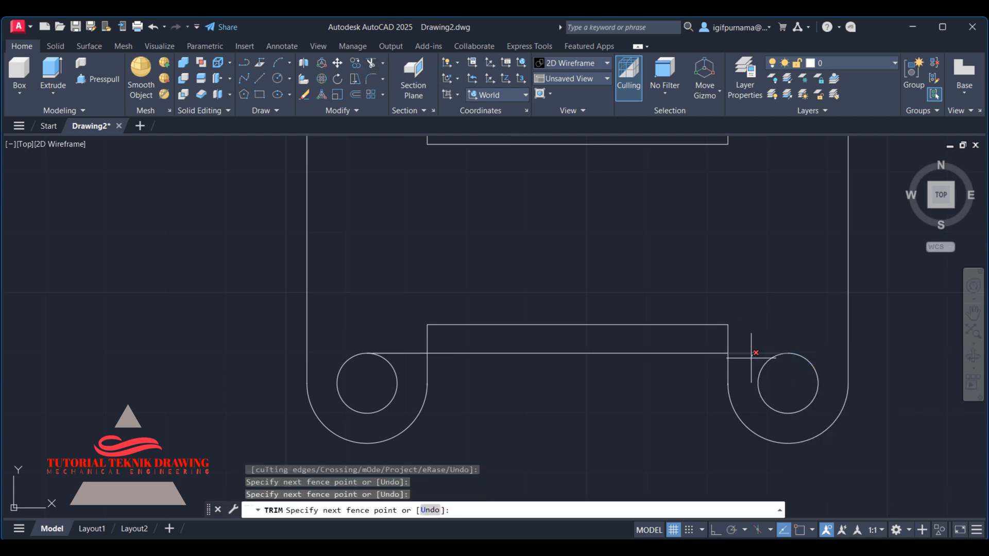
{"action": "left_click", "coordinate": [752, 356]}
{"action": "left_click", "coordinate": [386, 360]}
{"action": "left_click", "coordinate": [391, 353]}
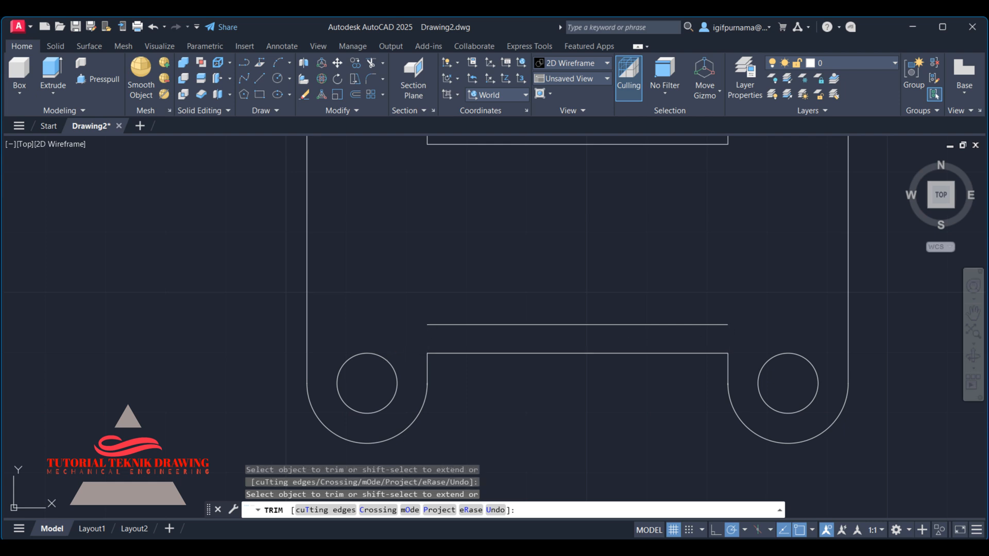
{"action": "left_click", "coordinate": [724, 338]}
{"action": "left_click", "coordinate": [589, 313]}
- Trim the upper recess line's overrun into the upper-right lobe and remove the old recess edge and side segments below it
{"action": "middle_click_drag", "start_coordinate": [623, 240], "coordinate": [629, 388]}
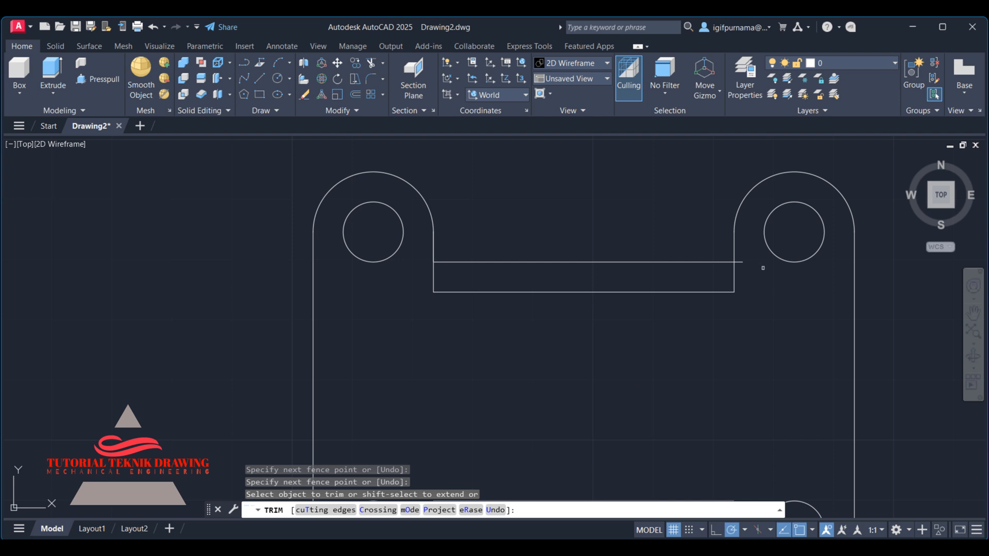
{"action": "left_click", "coordinate": [740, 262]}
{"action": "left_click", "coordinate": [751, 282]}
{"action": "left_click", "coordinate": [702, 280]}
{"action": "left_click", "coordinate": [433, 281]}
{"action": "left_click", "coordinate": [654, 338]}
{"action": "key", "text": "Return"}
{"action": "middle_click_drag", "start_coordinate": [654, 338], "coordinate": [626, 193]}
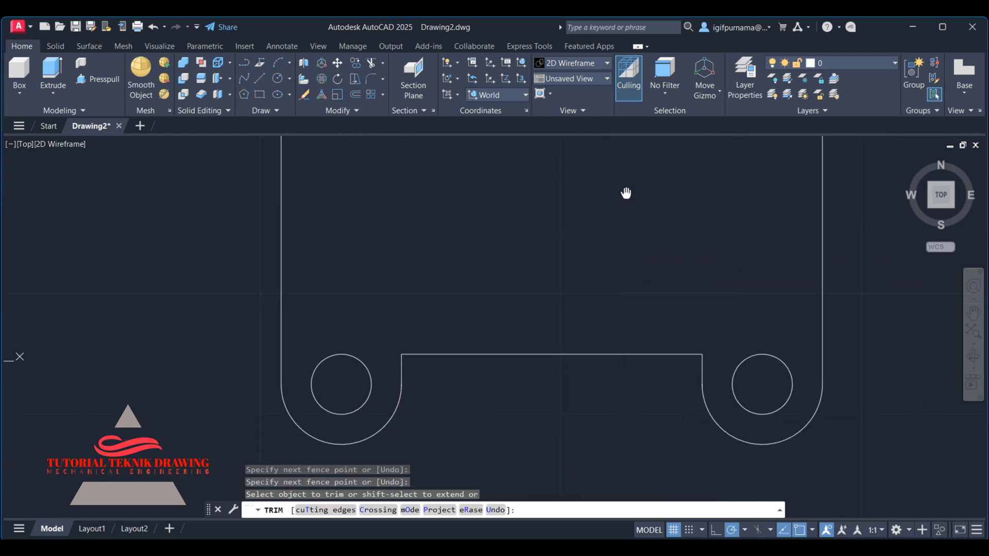
- Trim the tiny overrun where the recess side meets the lower-right lobe's arc, and finish trimming
{"action": "scroll", "coordinate": [729, 376], "scroll_direction": "up", "scroll_amount": 10}
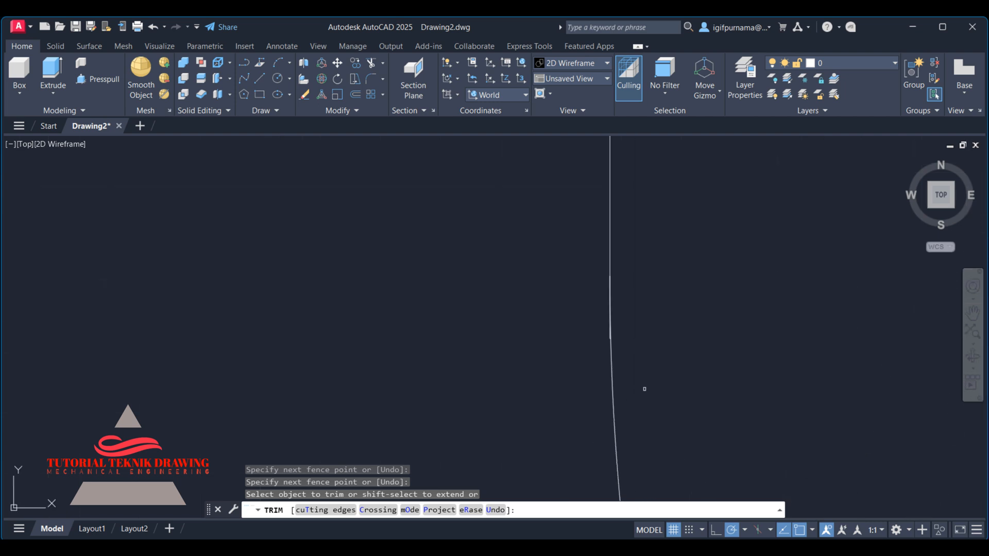
{"action": "scroll", "coordinate": [644, 389], "scroll_direction": "up", "scroll_amount": 2}
{"action": "scroll", "coordinate": [614, 356], "scroll_direction": "down", "scroll_amount": 1}
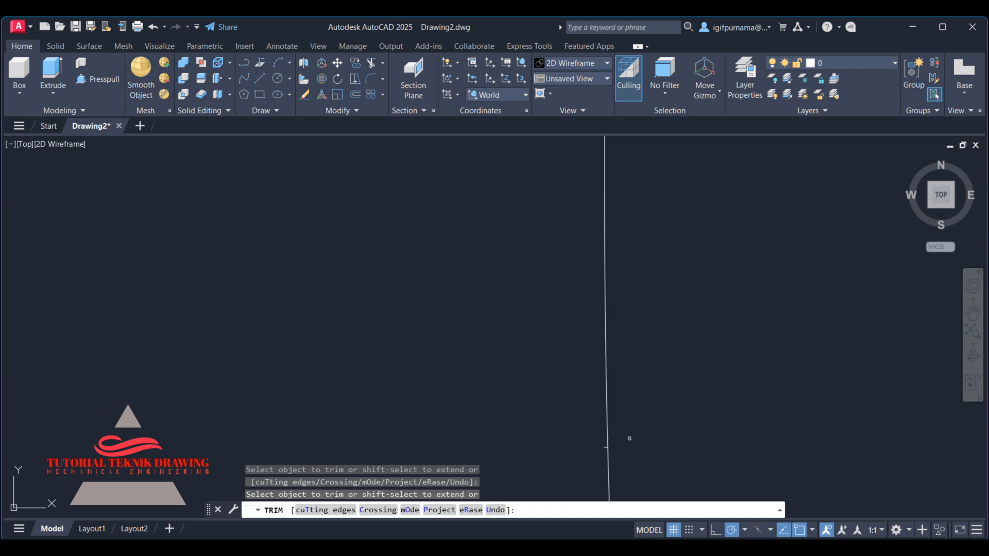
{"action": "scroll", "coordinate": [669, 393], "scroll_direction": "down", "scroll_amount": 5}
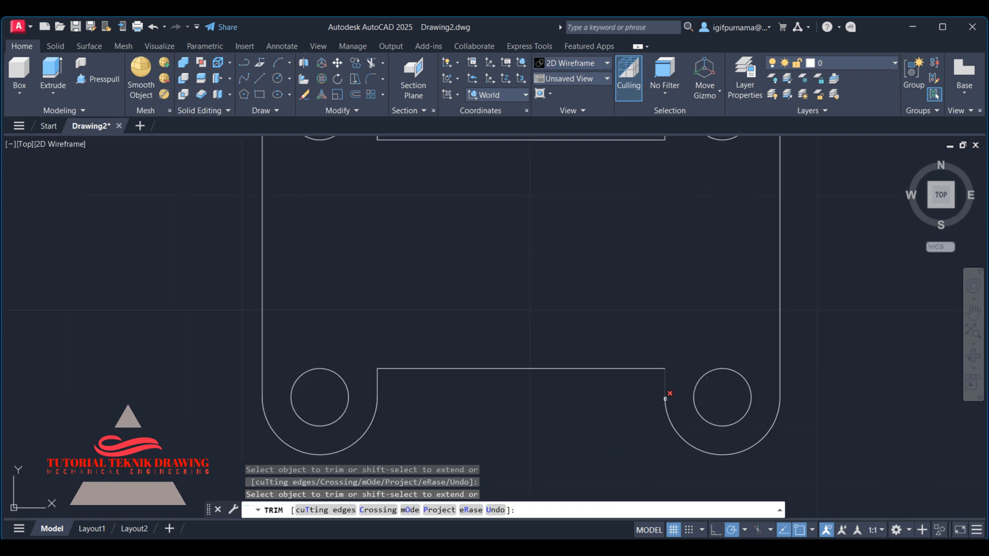
{"action": "right_click", "coordinate": [636, 323]}
{"action": "left_click", "coordinate": [645, 324]}
- Consult the reference image for the slot dimensions and draw a 15 by 10 rectangle inside the base profile
{"action": "mouse_move", "coordinate": [584, 258]}
{"action": "middle_mouse_down"}
{"action": "mouse_move", "coordinate": [590, 334]}
{"action": "mouse_move", "coordinate": [603, 258]}
{"action": "mouse_move", "coordinate": [694, 291]}
{"action": "middle_mouse_up"}
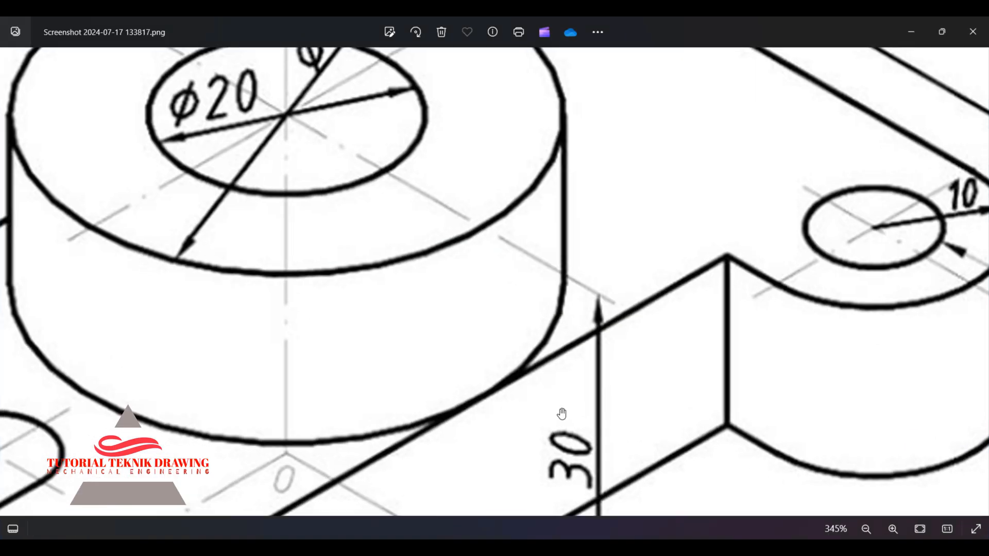
{"action": "scroll", "coordinate": [526, 305], "scroll_direction": "down", "scroll_amount": 5}
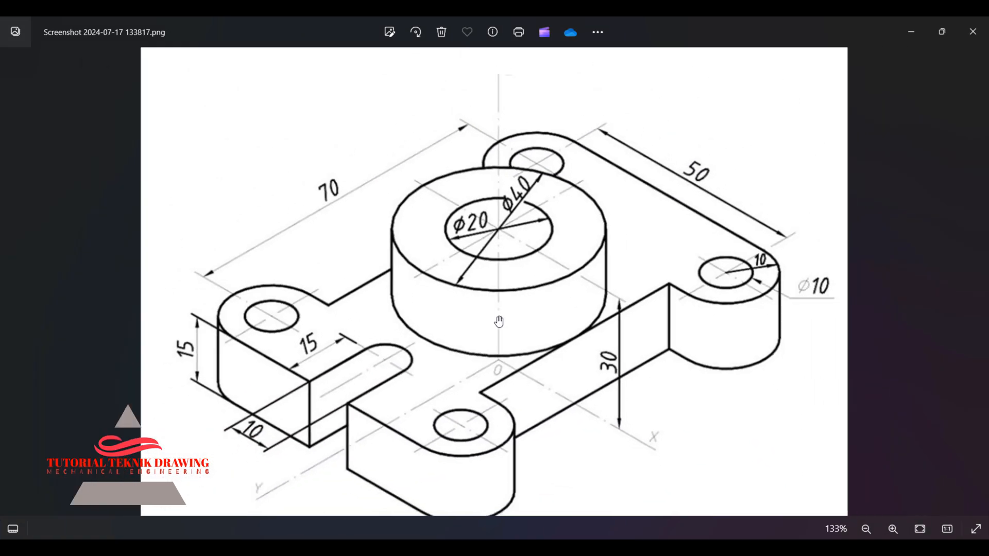
{"action": "scroll", "coordinate": [343, 384], "scroll_direction": "up", "scroll_amount": 1}
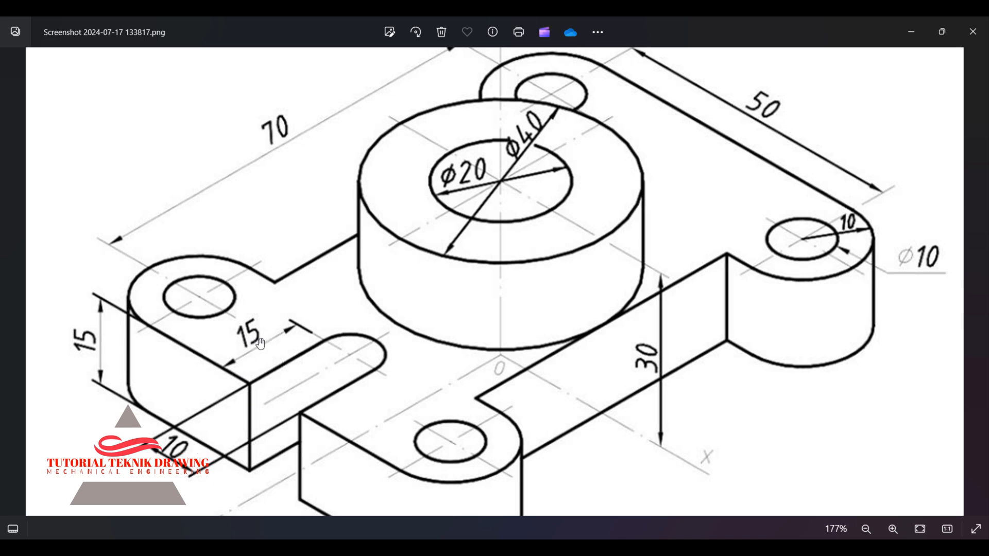
{"action": "left_click", "coordinate": [911, 31]}
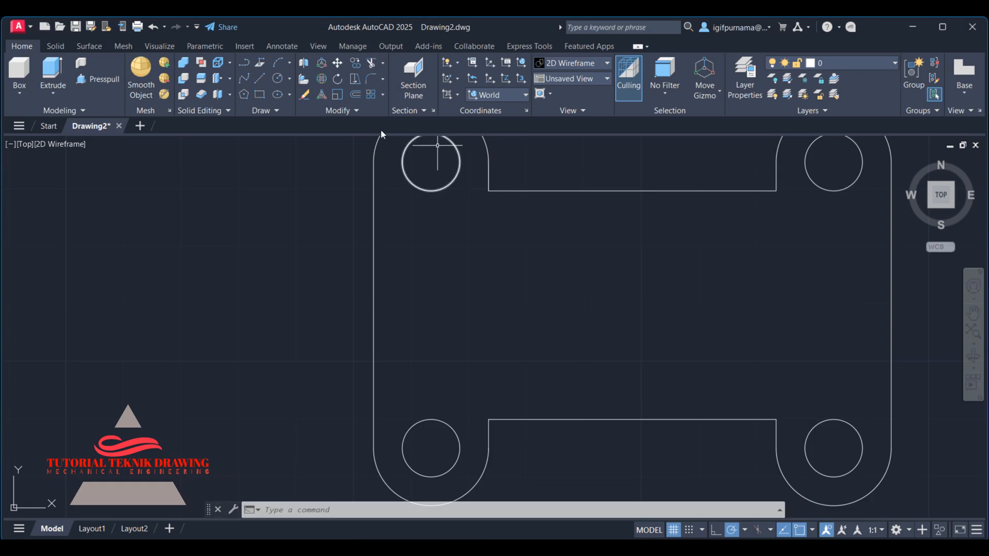
{"action": "left_click", "coordinate": [260, 96]}
{"action": "left_click", "coordinate": [505, 253]}
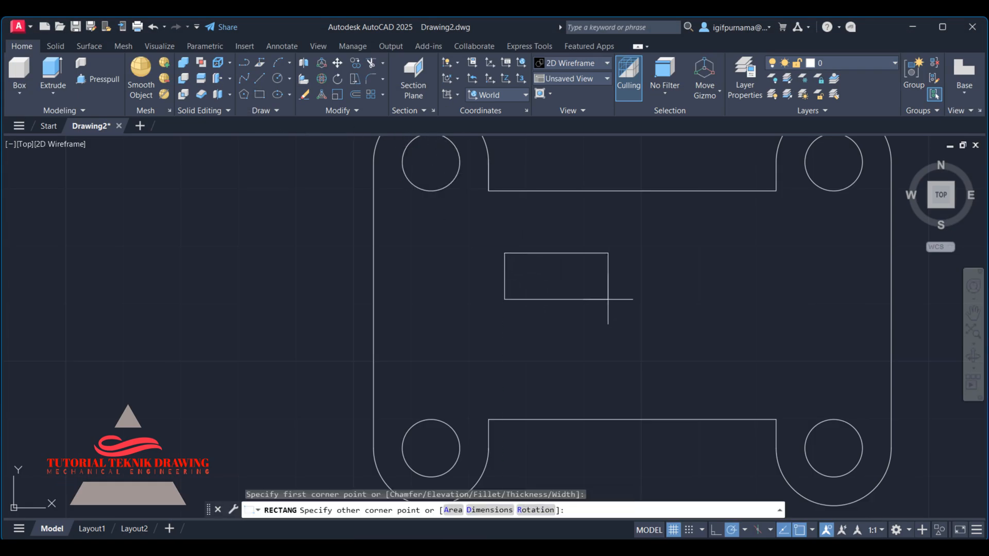
{"action": "type", "text": "d"}
{"action": "key", "text": "Return"}
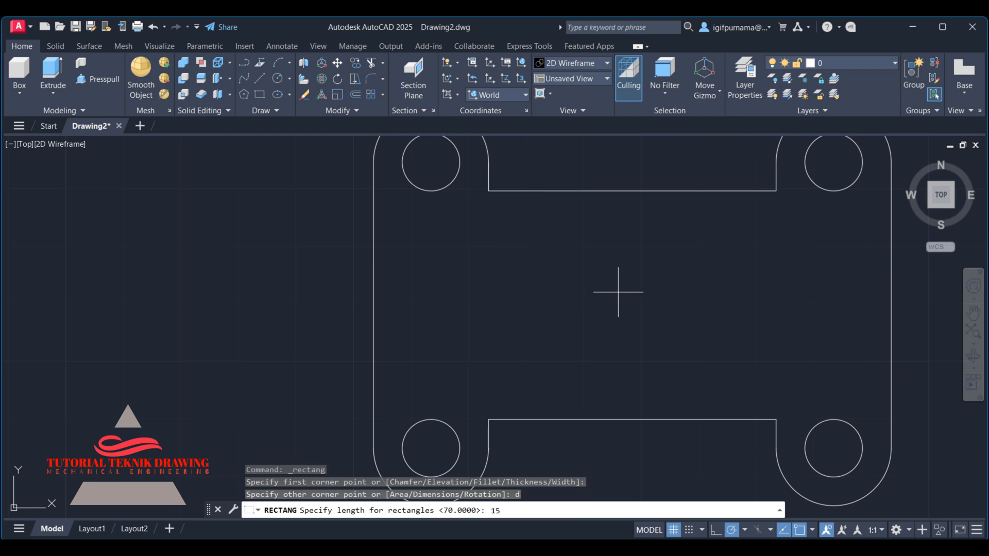
{"action": "key", "text": "Return"}
{"action": "type", "text": "10"}
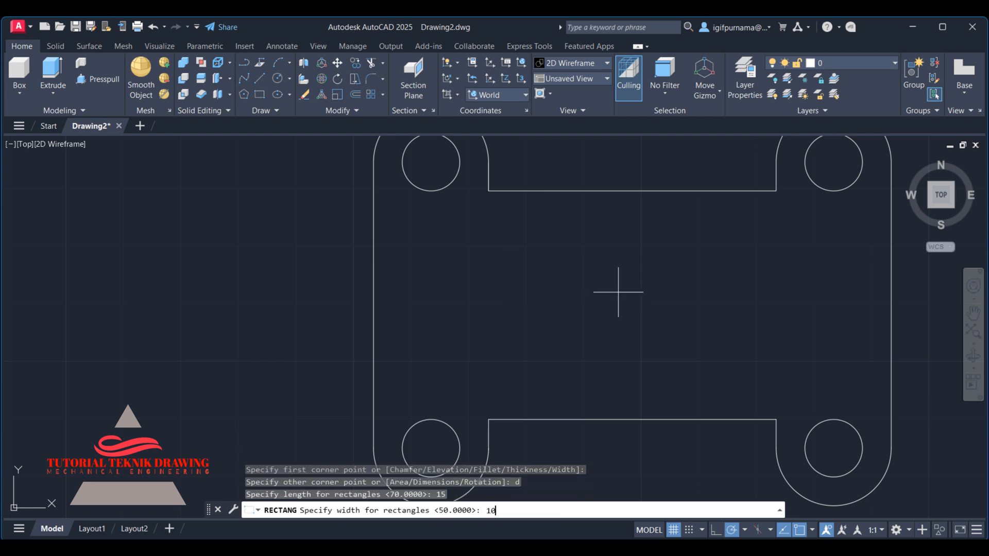
{"action": "key", "text": "Return"}
{"action": "key", "text": "Return"}
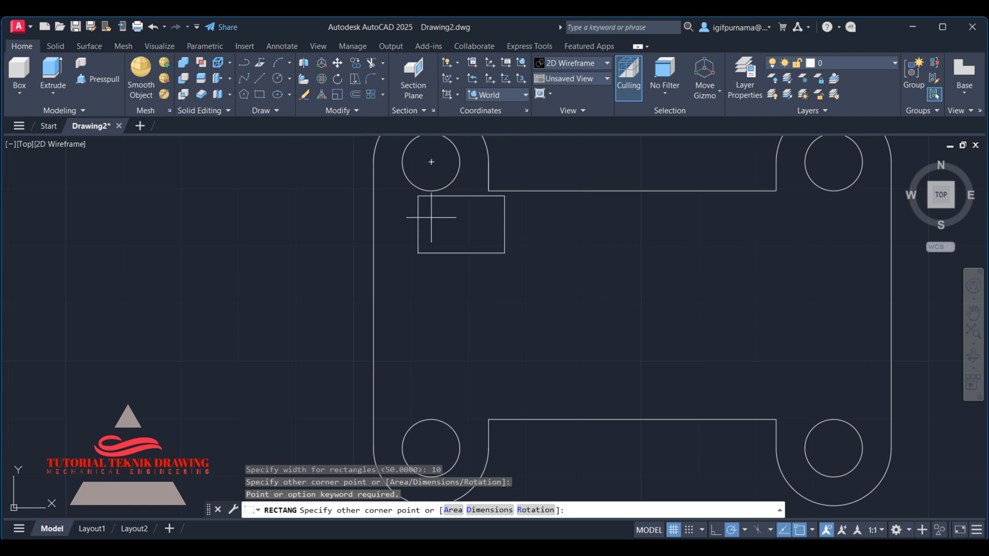
{"action": "left_click", "coordinate": [599, 324]}
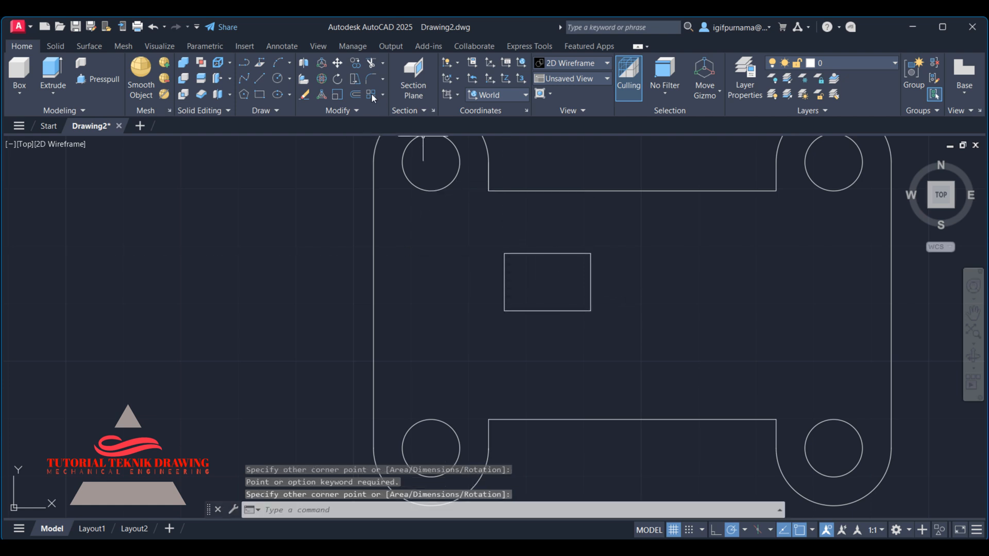
- Move the small rectangle by the midpoint of its left side onto the midpoint of the profile's left edge
{"action": "left_click", "coordinate": [340, 64]}
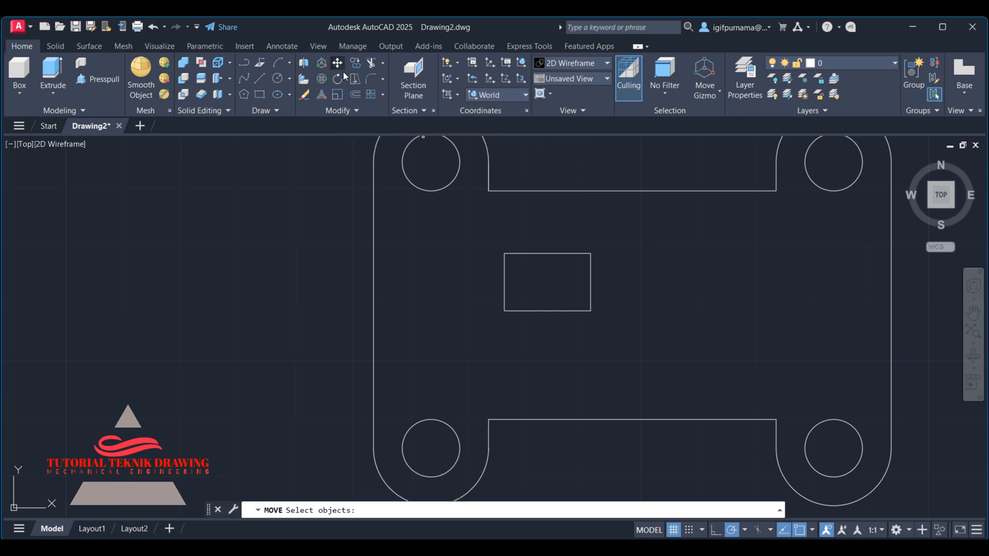
{"action": "left_click", "coordinate": [650, 324]}
{"action": "left_click", "coordinate": [441, 212]}
{"action": "key", "text": "Return"}
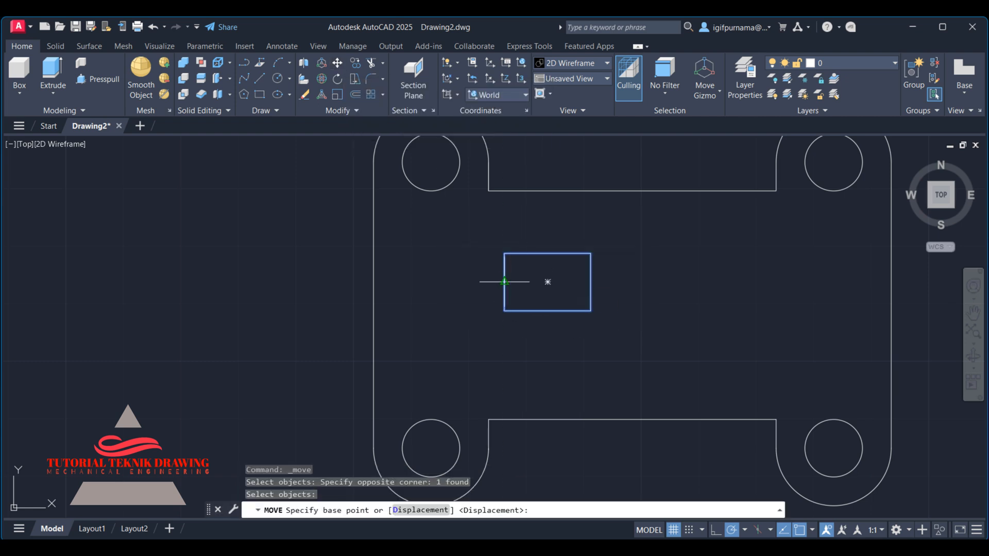
{"action": "left_click", "coordinate": [504, 282]}
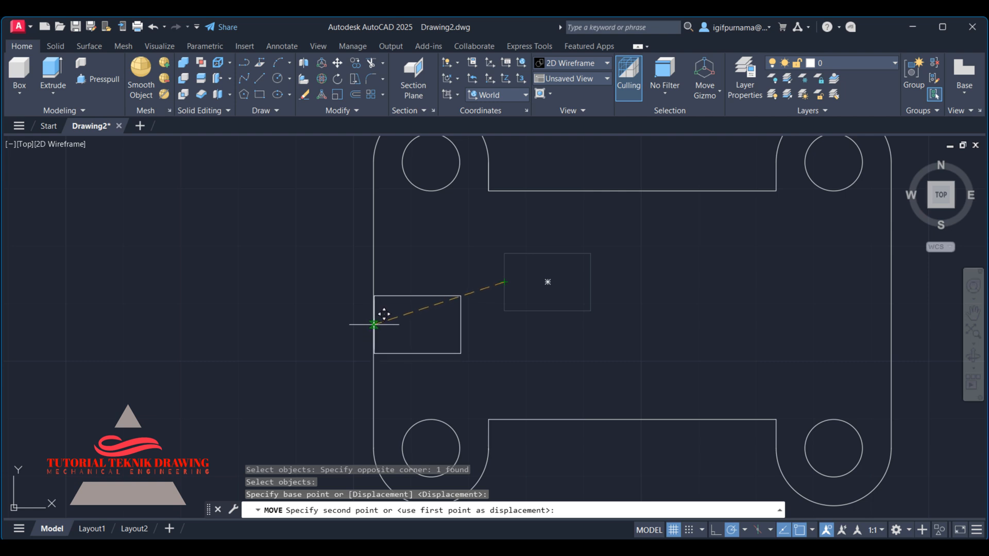
{"action": "left_click", "coordinate": [382, 299]}
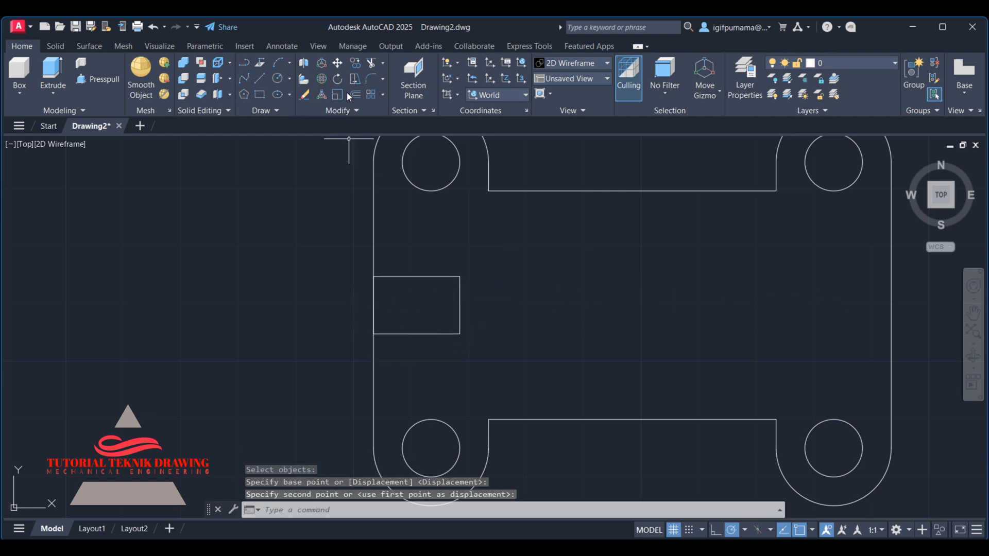
- Trim the profile's left edge across the slot opening and finish trimming
{"action": "left_click", "coordinate": [377, 63]}
{"action": "left_click", "coordinate": [374, 305]}
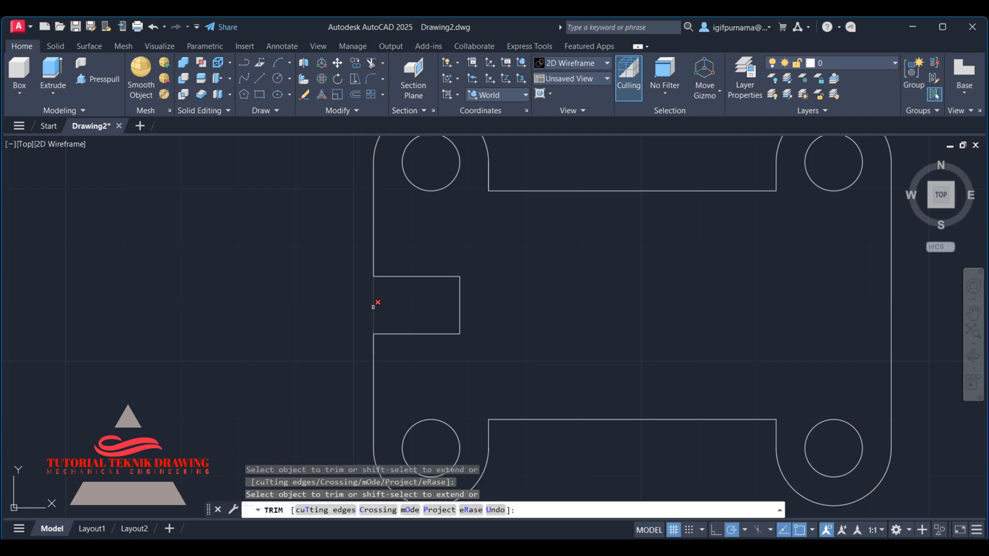
{"action": "right_click", "coordinate": [535, 255]}
{"action": "left_click", "coordinate": [554, 261]}
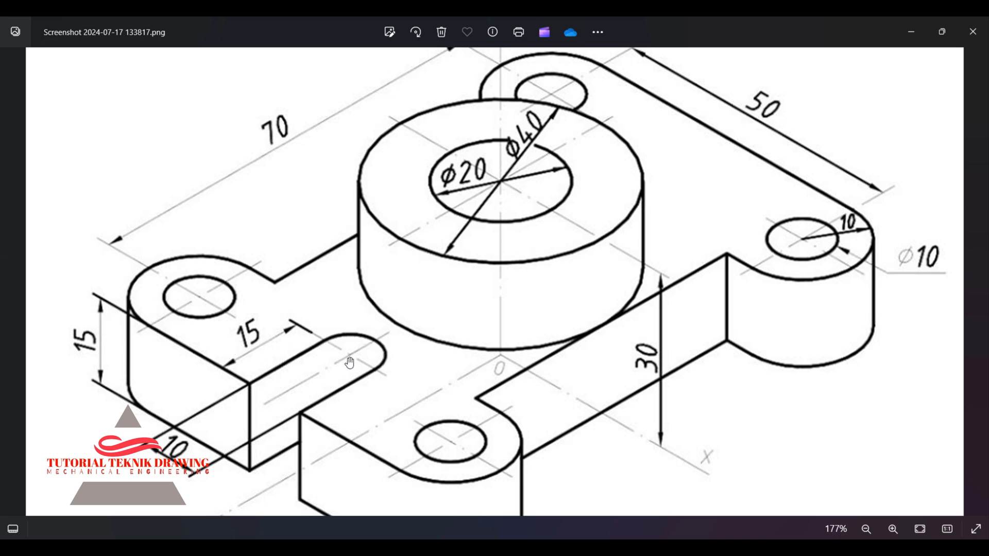
- Try to draw a circle centred on the slot's inner end line, reaching its upper corner
{"action": "left_click", "coordinate": [910, 31]}
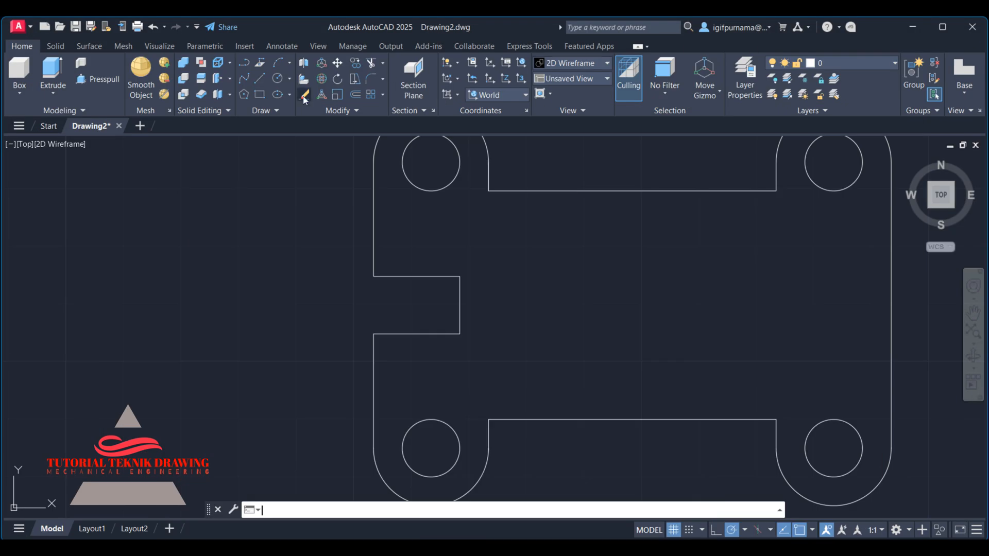
{"action": "left_click", "coordinate": [277, 79]}
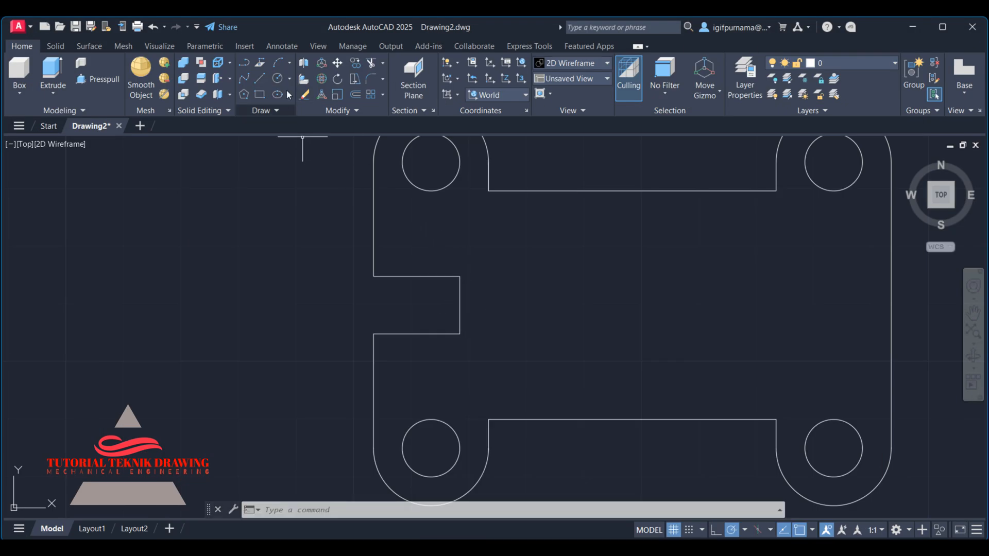
{"action": "left_click", "coordinate": [460, 305]}
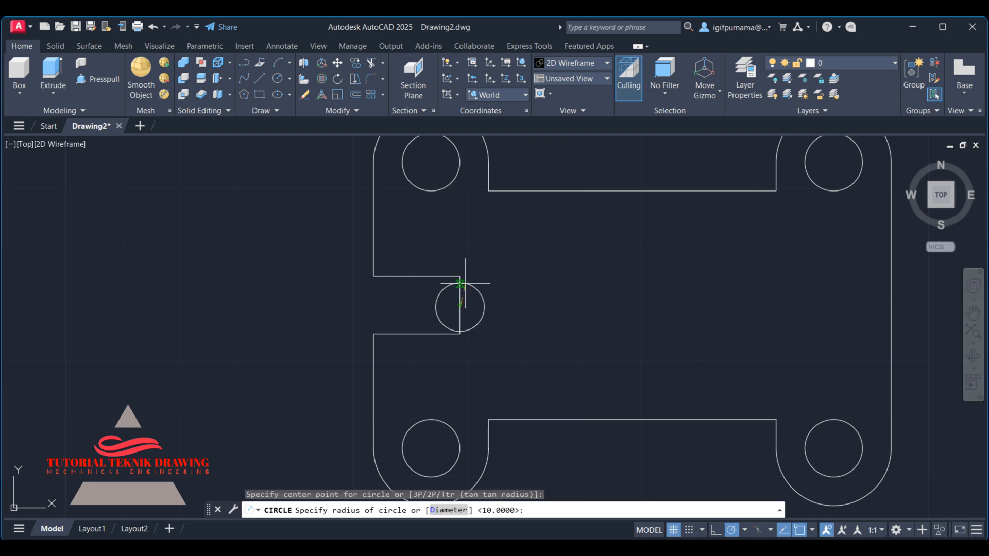
{"action": "left_click", "coordinate": [460, 277]}
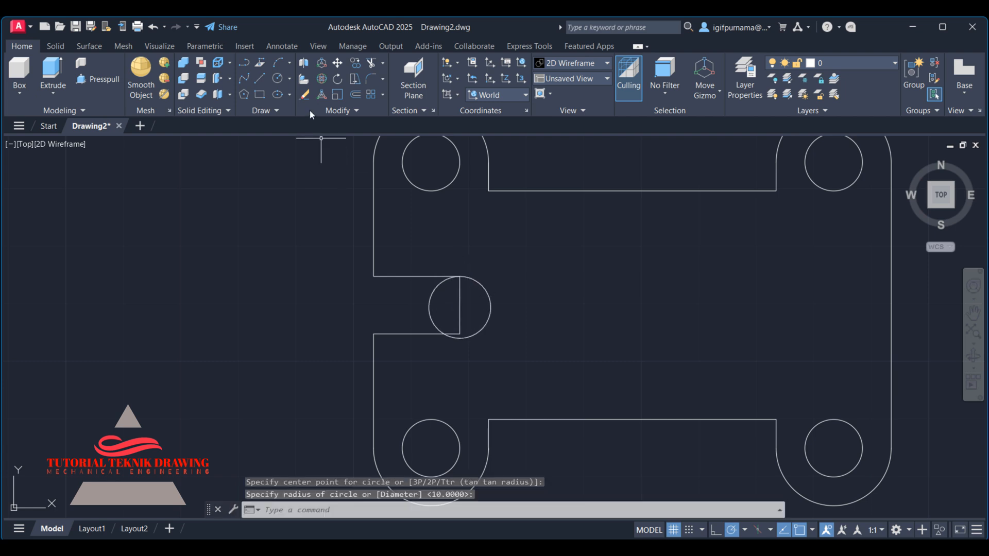
- Erase the off-centre circle at the slot's inner end
{"action": "left_click", "coordinate": [305, 96]}
{"action": "left_click", "coordinate": [518, 336]}
{"action": "left_click", "coordinate": [469, 286]}
{"action": "key", "text": "Return"}
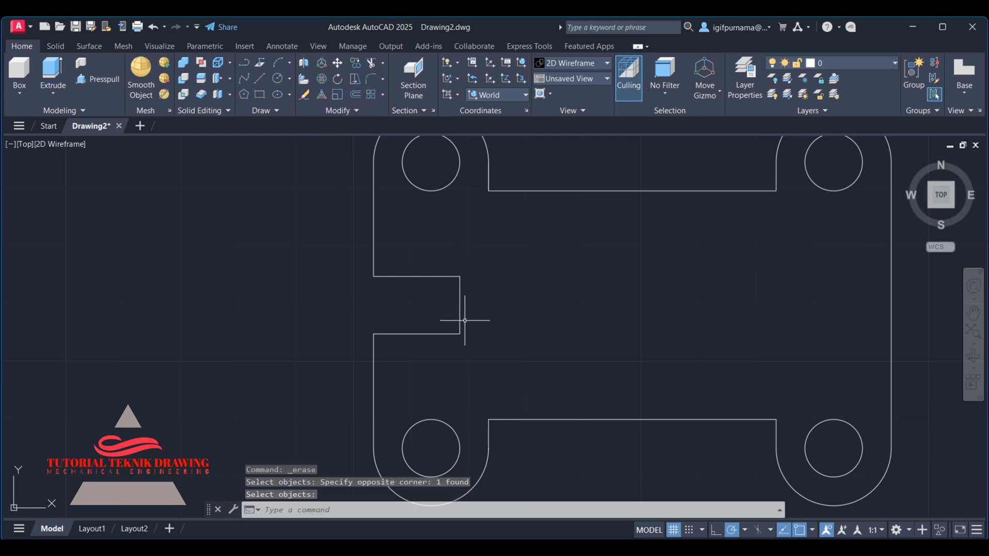
- Draw a circle centred at the midpoint of the slot's inner end line, with its radius reaching the upper corner
{"action": "scroll", "coordinate": [460, 306], "scroll_direction": "down", "scroll_amount": 4}
{"action": "scroll", "coordinate": [461, 306], "scroll_direction": "up", "scroll_amount": 5}
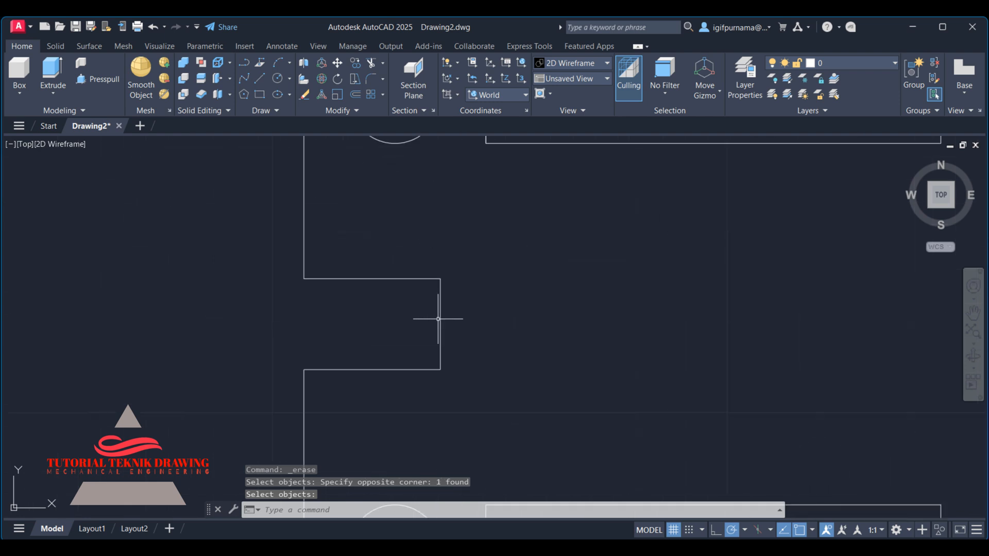
{"action": "left_click", "coordinate": [278, 78]}
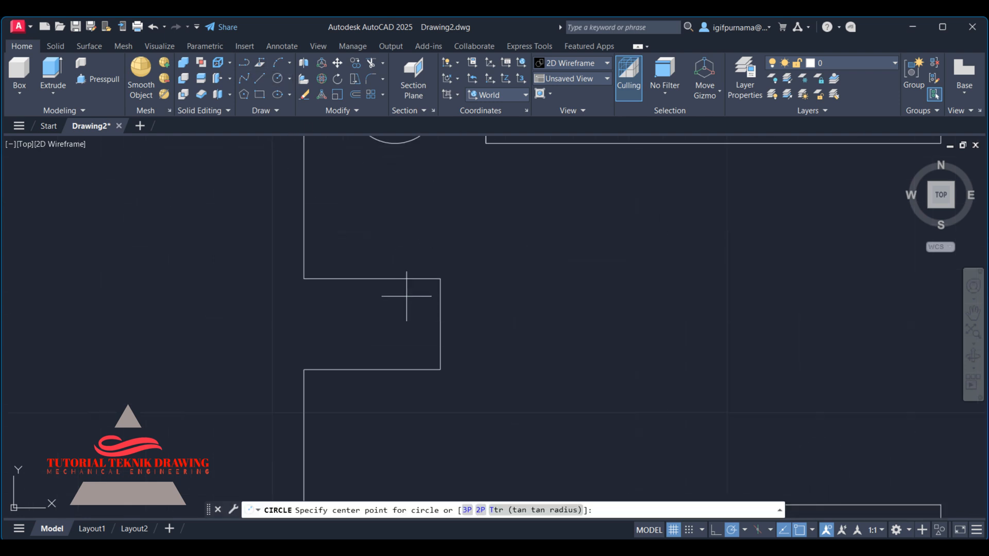
{"action": "left_click", "coordinate": [441, 324]}
{"action": "left_click", "coordinate": [440, 279]}
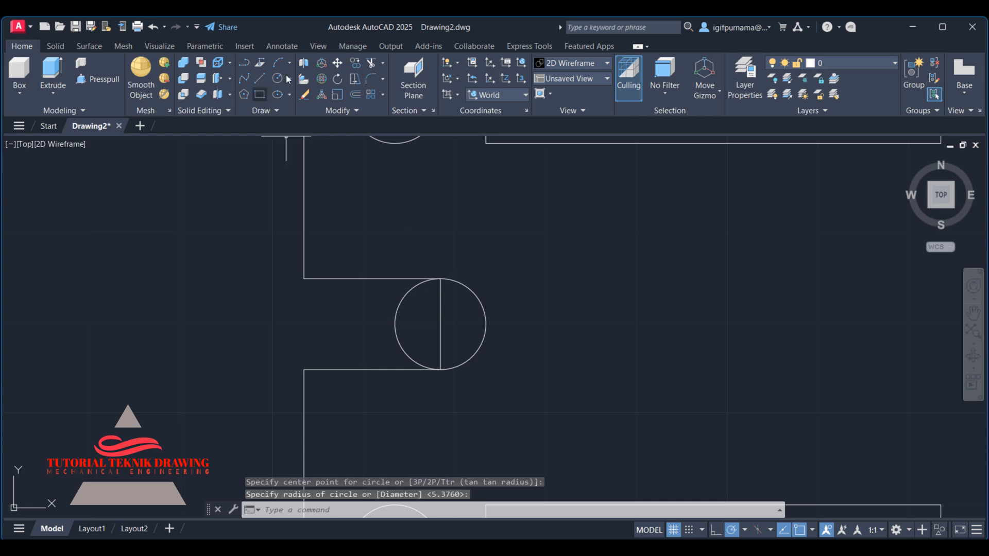
- Trim the circle's inner half and the slot's straight end line, leaving a rounded slot end
{"action": "left_click", "coordinate": [371, 63]}
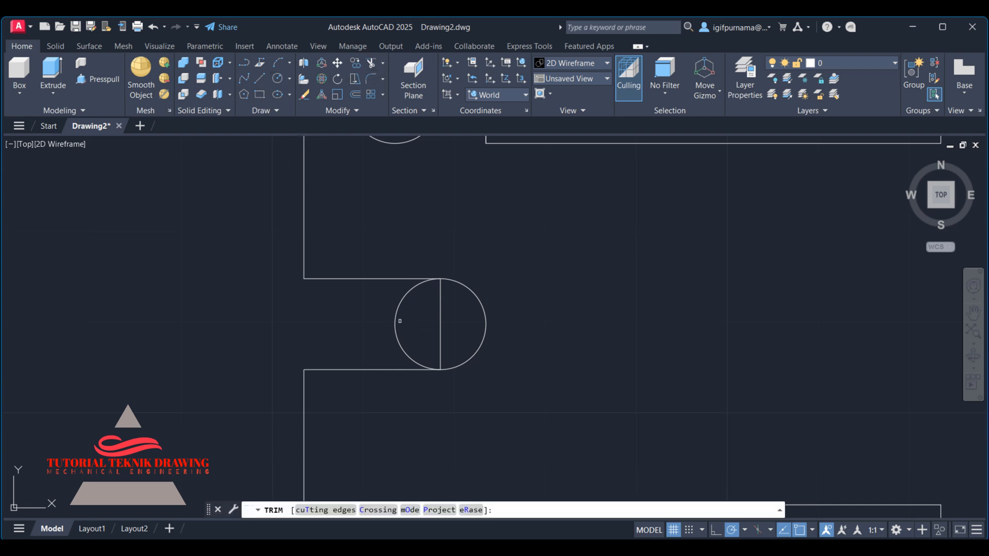
{"action": "left_click", "coordinate": [396, 321]}
{"action": "left_click", "coordinate": [442, 309]}
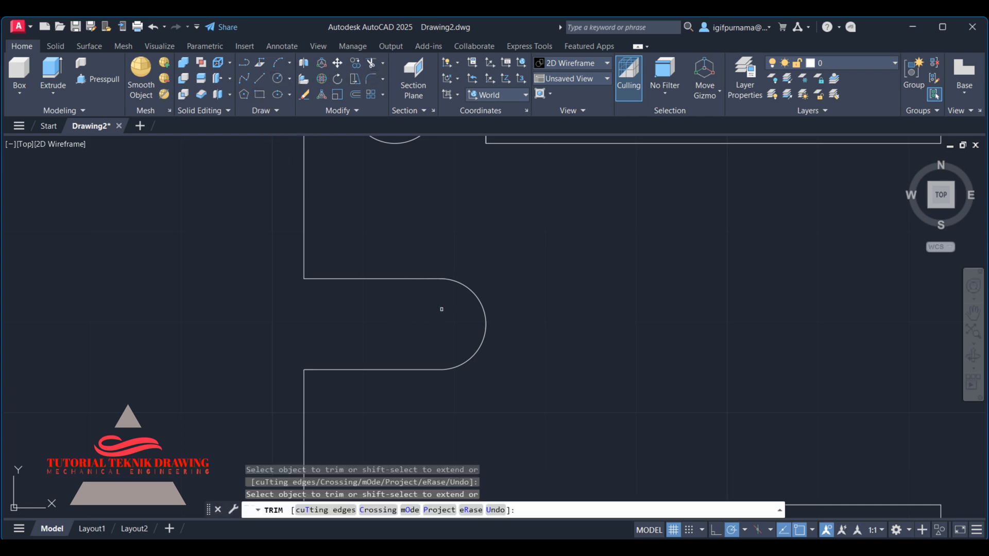
{"action": "right_click", "coordinate": [463, 248]}
{"action": "left_click", "coordinate": [476, 253]}
{"action": "key", "text": "Return"}
{"action": "scroll", "coordinate": [459, 256], "scroll_direction": "down", "scroll_amount": 4}
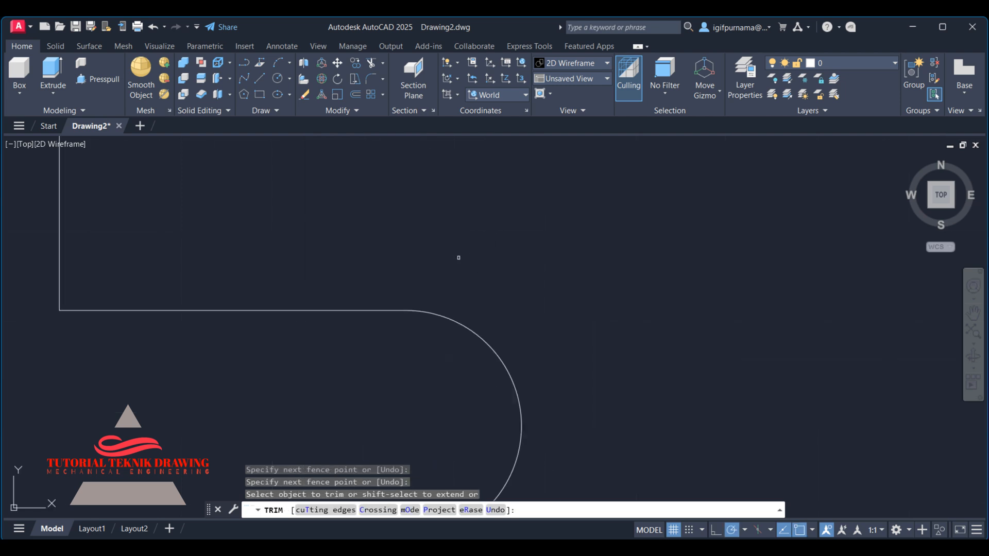
{"action": "key", "text": "Return"}
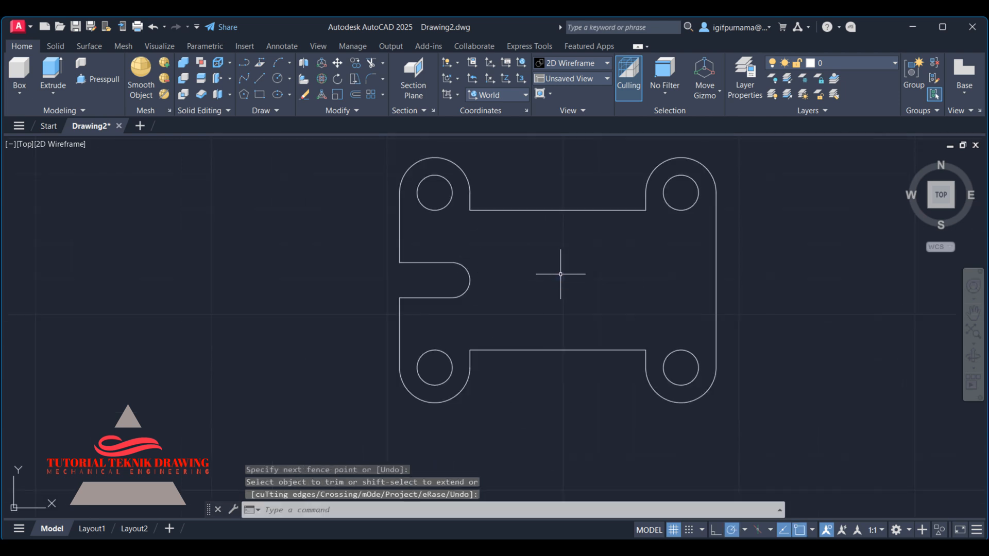
- Switch the finished 2D profile to the SW Isometric view
{"action": "scroll", "coordinate": [468, 205], "scroll_direction": "down", "scroll_amount": 5}
{"action": "scroll", "coordinate": [475, 205], "scroll_direction": "up", "scroll_amount": 7}
{"action": "scroll", "coordinate": [475, 205], "scroll_direction": "up", "scroll_amount": 3}
{"action": "scroll", "coordinate": [474, 205], "scroll_direction": "down", "scroll_amount": 5}
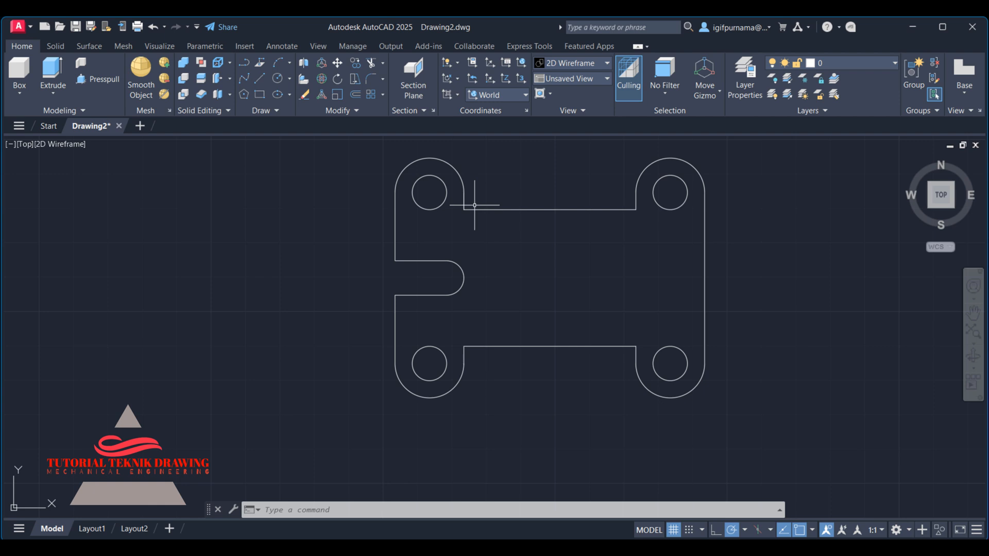
{"action": "left_click", "coordinate": [578, 78]}
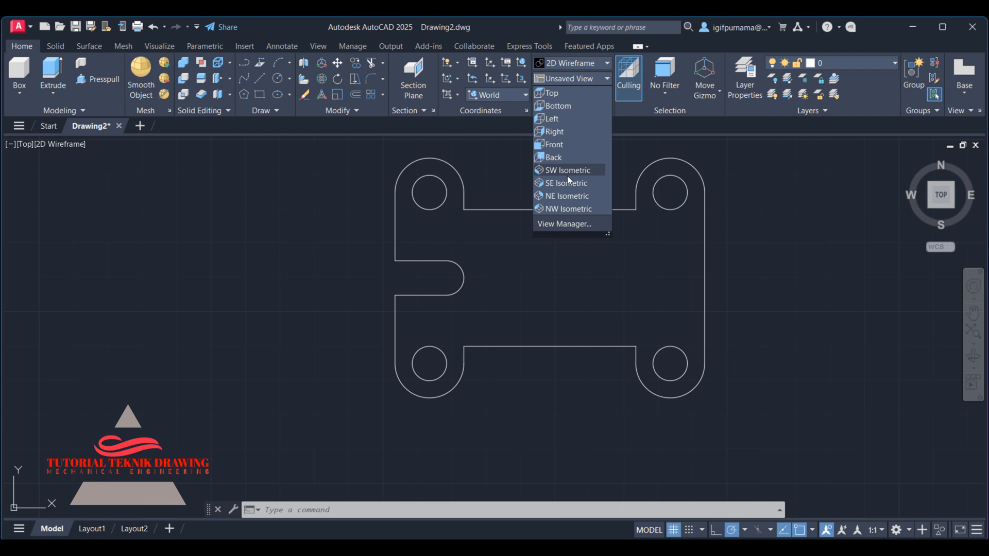
{"action": "left_click", "coordinate": [567, 175]}
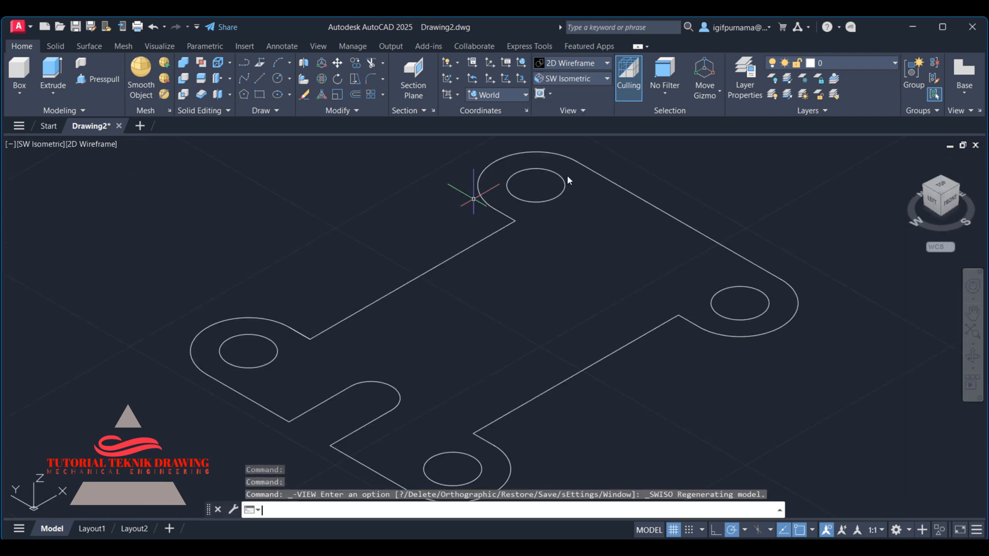
- Presspull the area inside the base profile, excluding the four corner holes, to the reference height of 15
{"action": "left_click", "coordinate": [53, 72]}
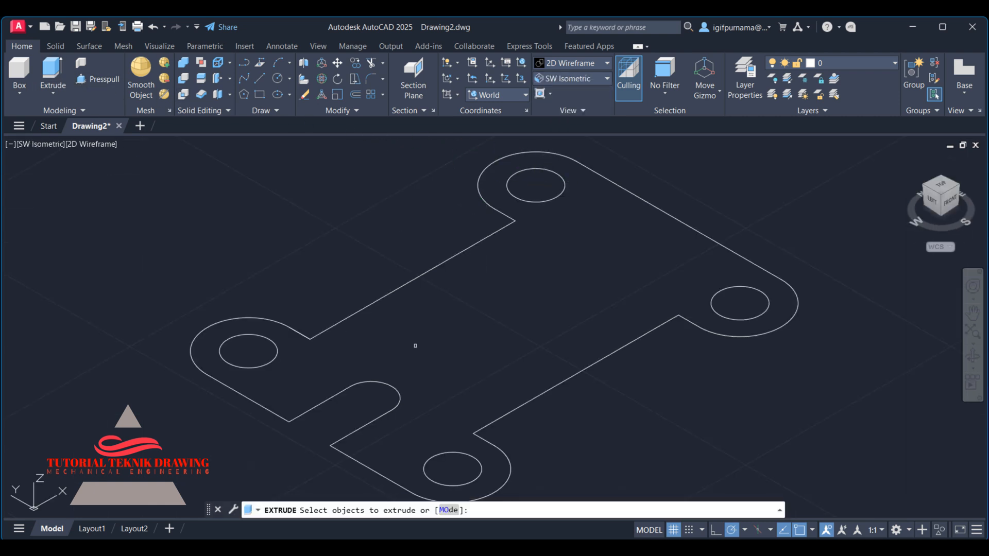
{"action": "left_click", "coordinate": [102, 82]}
{"action": "left_click", "coordinate": [431, 309]}
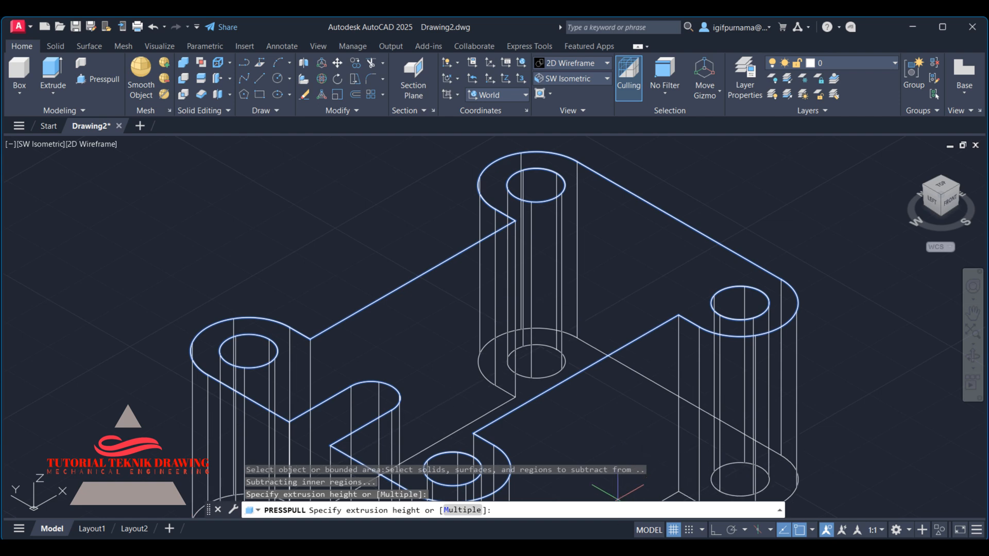
{"action": "left_click", "coordinate": [608, 548]}
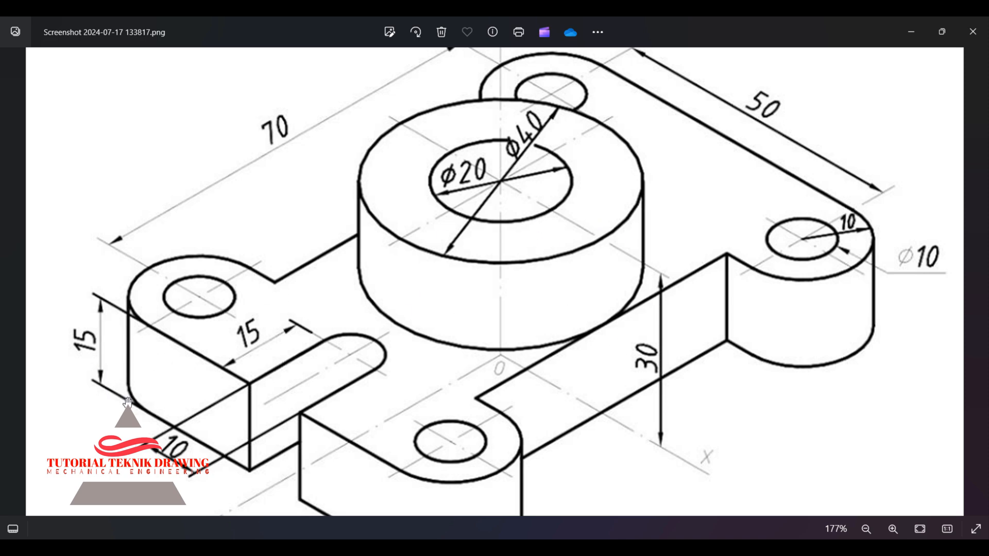
{"action": "left_click", "coordinate": [909, 32]}
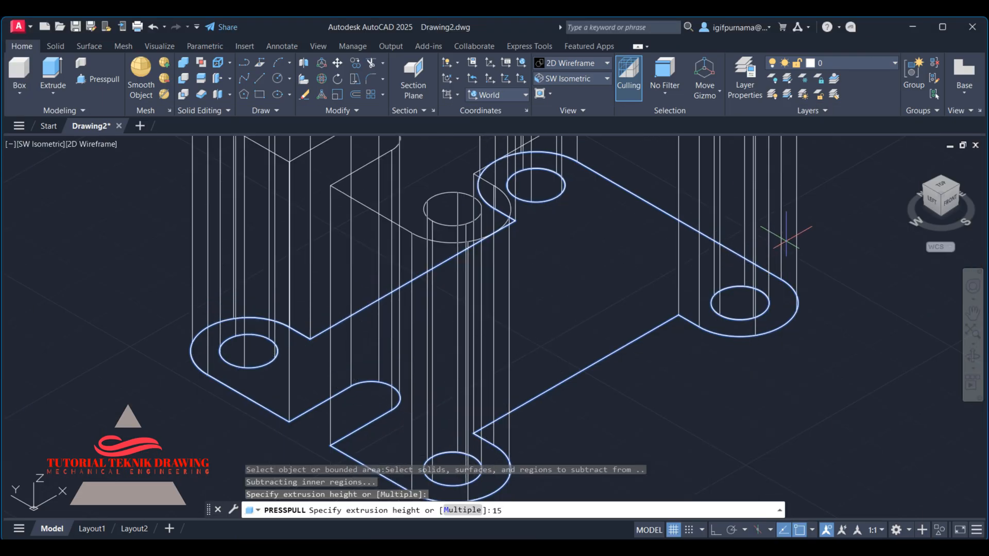
{"action": "key", "text": "Return"}
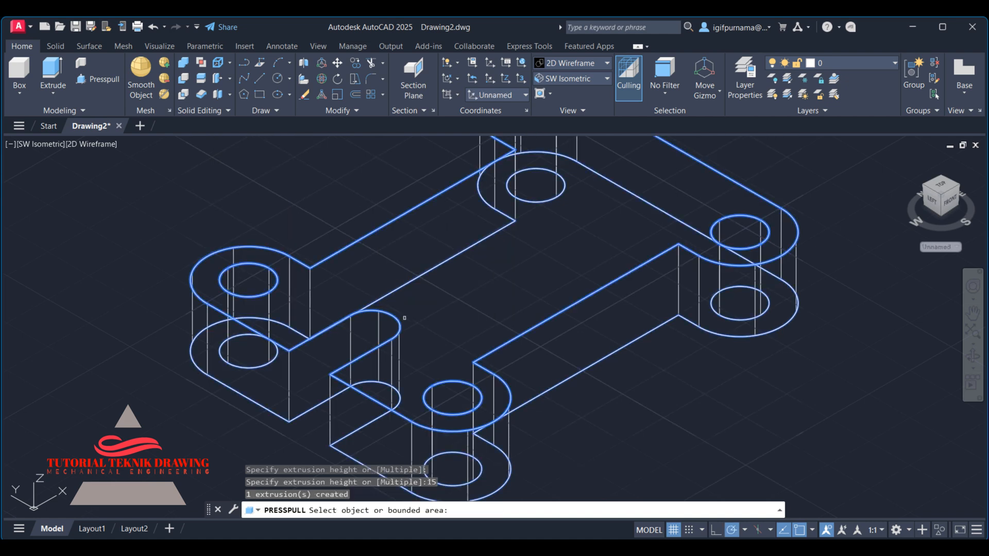
{"action": "scroll", "coordinate": [408, 322], "scroll_direction": "up", "scroll_amount": 6}
{"action": "scroll", "coordinate": [409, 321], "scroll_direction": "down", "scroll_amount": 6}
{"action": "key", "text": "Return"}
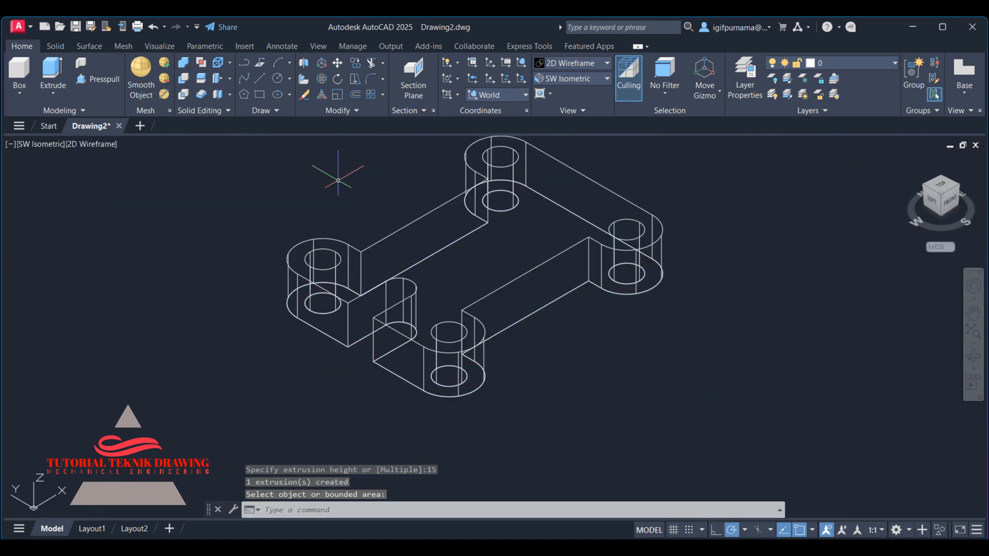
- Apply the Shaded visual style and move the extruded base solid clear of its 2D profile
{"action": "left_click", "coordinate": [575, 63]}
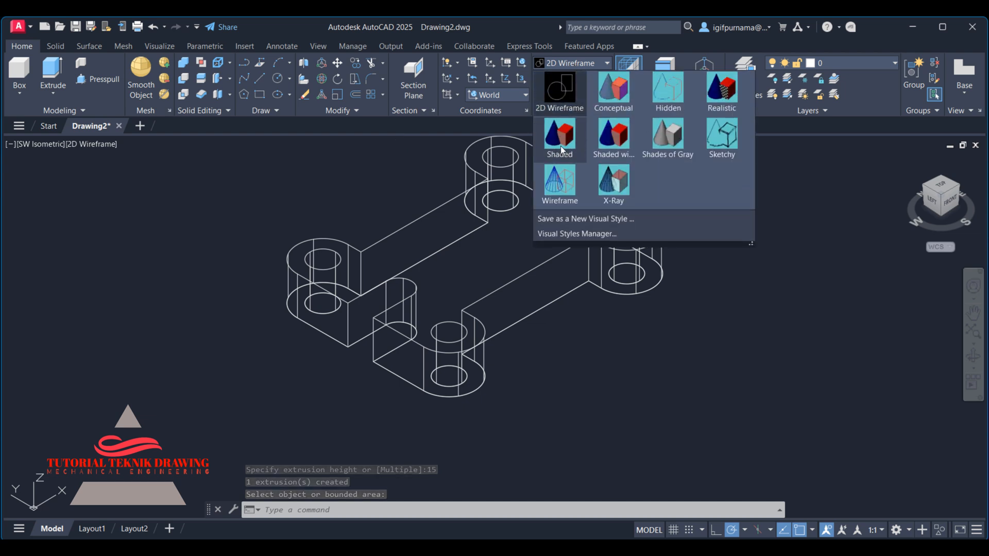
{"action": "left_click", "coordinate": [561, 148]}
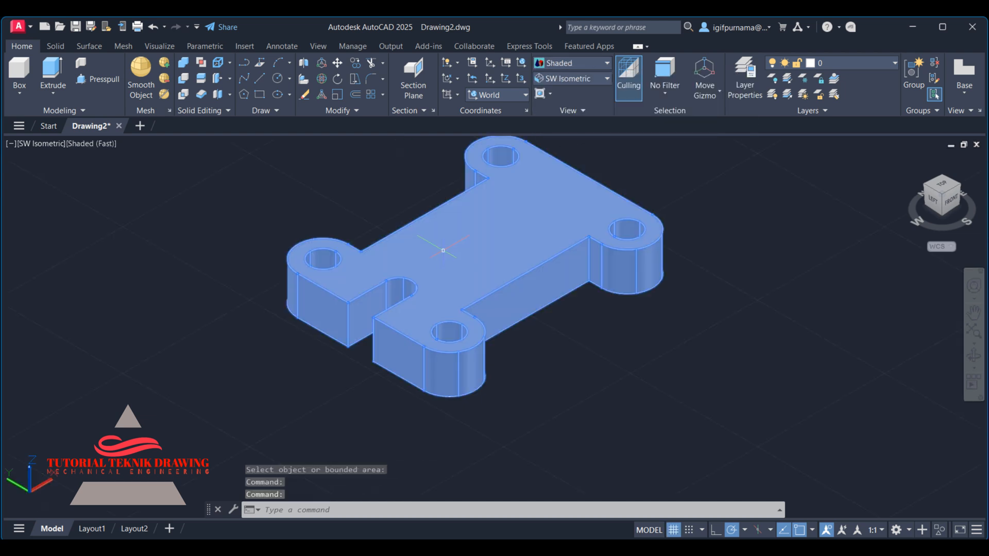
{"action": "left_click", "coordinate": [338, 63]}
{"action": "left_click", "coordinate": [460, 265]}
{"action": "key", "text": "Return"}
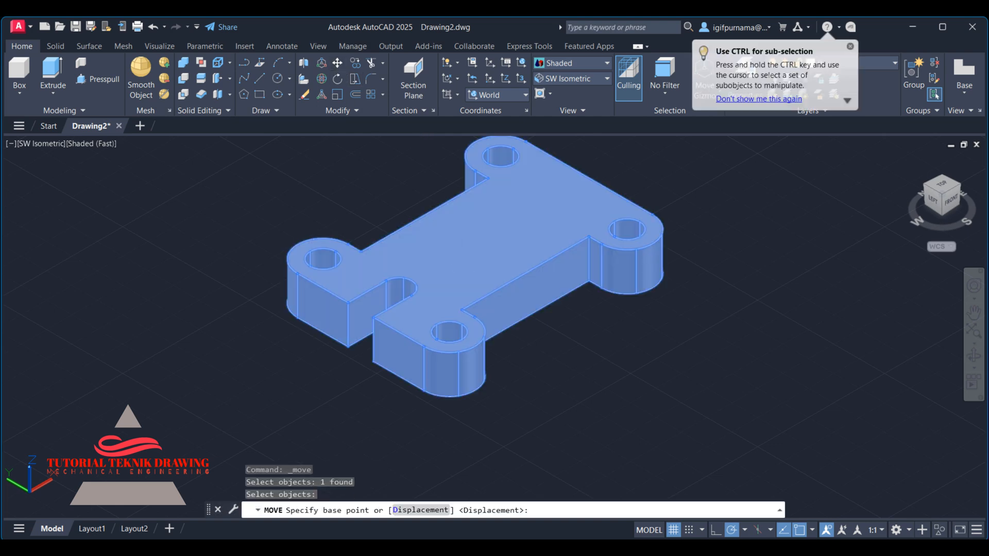
{"action": "left_click", "coordinate": [474, 257]}
{"action": "scroll", "coordinate": [308, 306], "scroll_direction": "down", "scroll_amount": 4}
{"action": "left_click", "coordinate": [623, 335]}
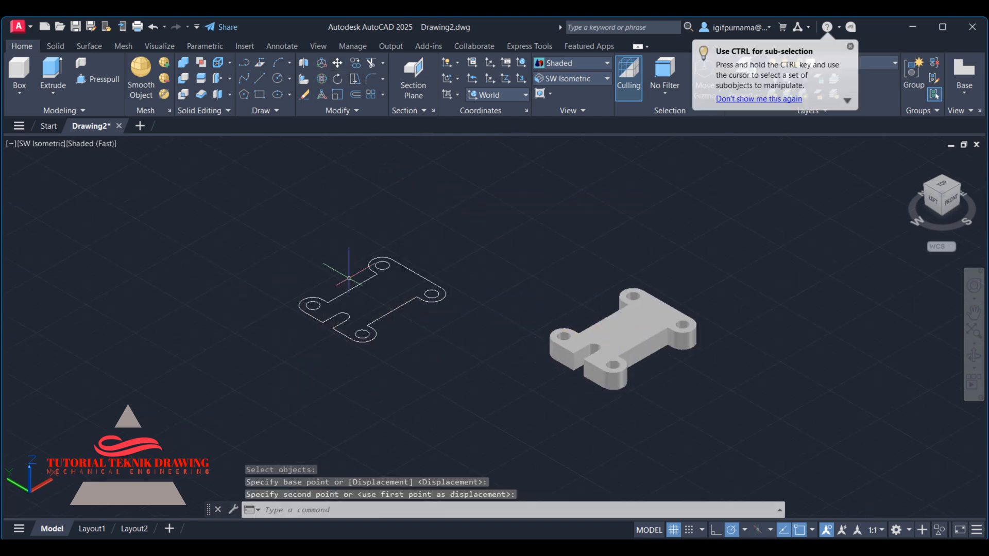
- Erase all the leftover 2D profile lines, arcs and circles beside the solid
{"action": "left_click", "coordinate": [334, 98]}
{"action": "left_click", "coordinate": [511, 406]}
{"action": "left_click", "coordinate": [266, 203]}
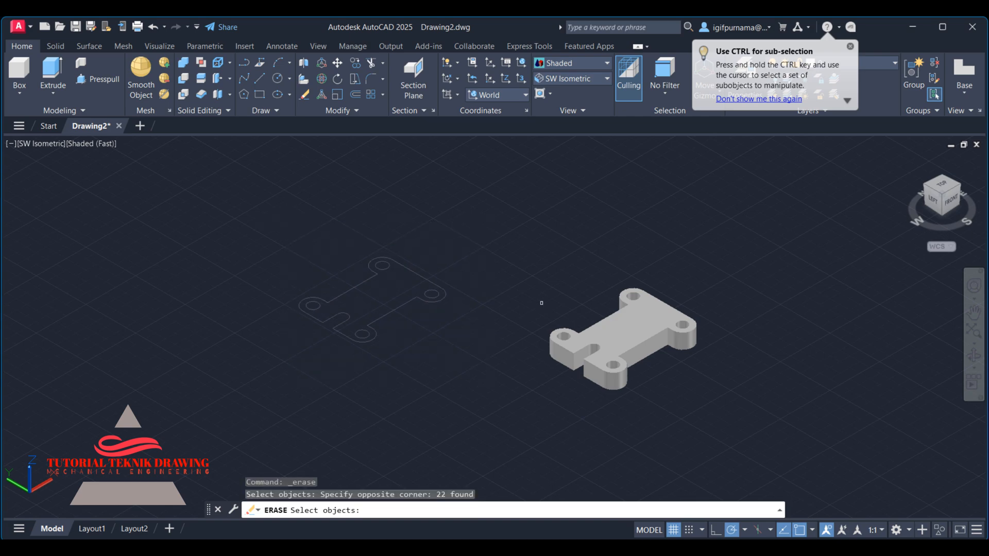
{"action": "key", "text": "Return"}
{"action": "scroll", "coordinate": [639, 342], "scroll_direction": "up", "scroll_amount": 6}
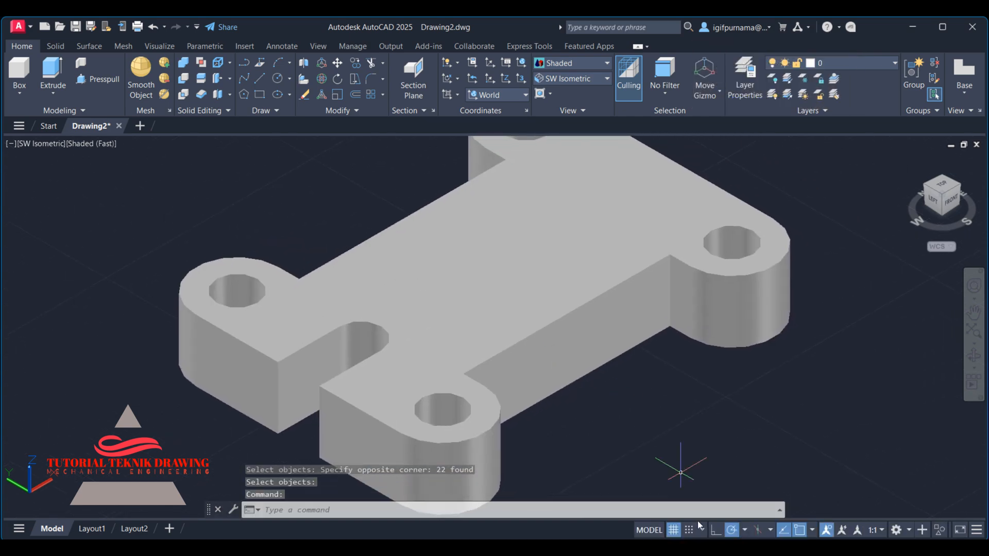
- After checking the reference image, draw a line across the top face between the midpoints of the two recessed long edges
{"action": "left_click", "coordinate": [699, 550]}
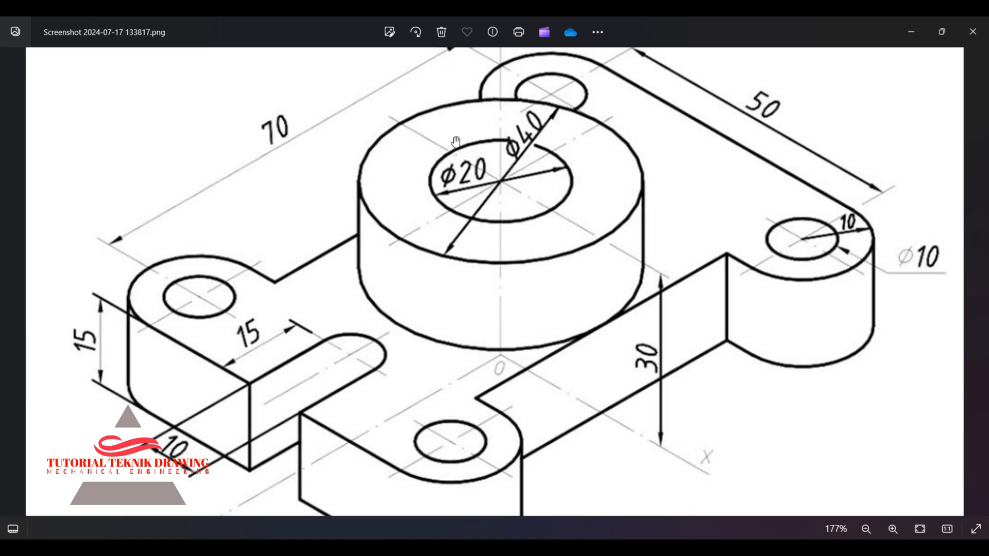
{"action": "scroll", "coordinate": [560, 203], "scroll_direction": "down", "scroll_amount": 2}
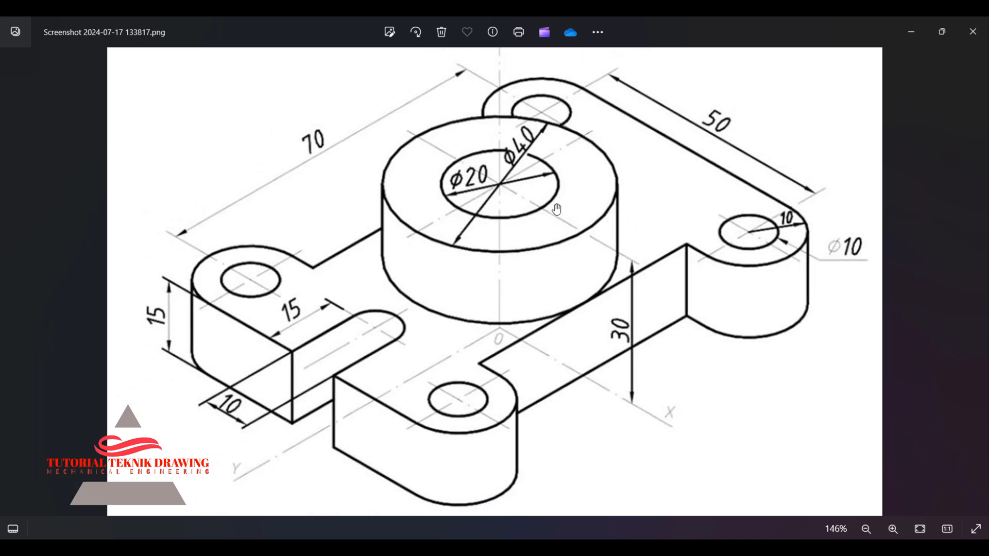
{"action": "left_click", "coordinate": [913, 31]}
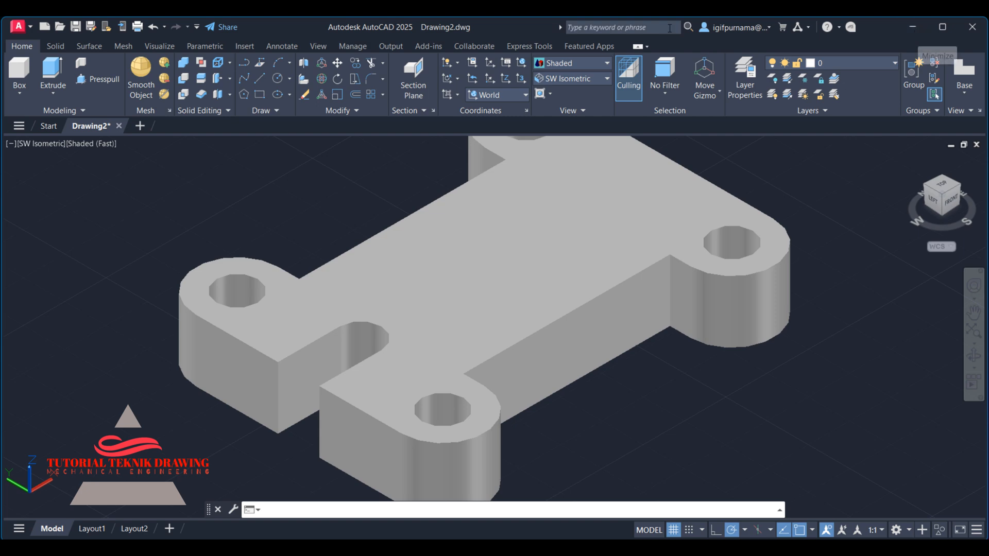
{"action": "middle_click_drag", "start_coordinate": [387, 197], "coordinate": [381, 239]}
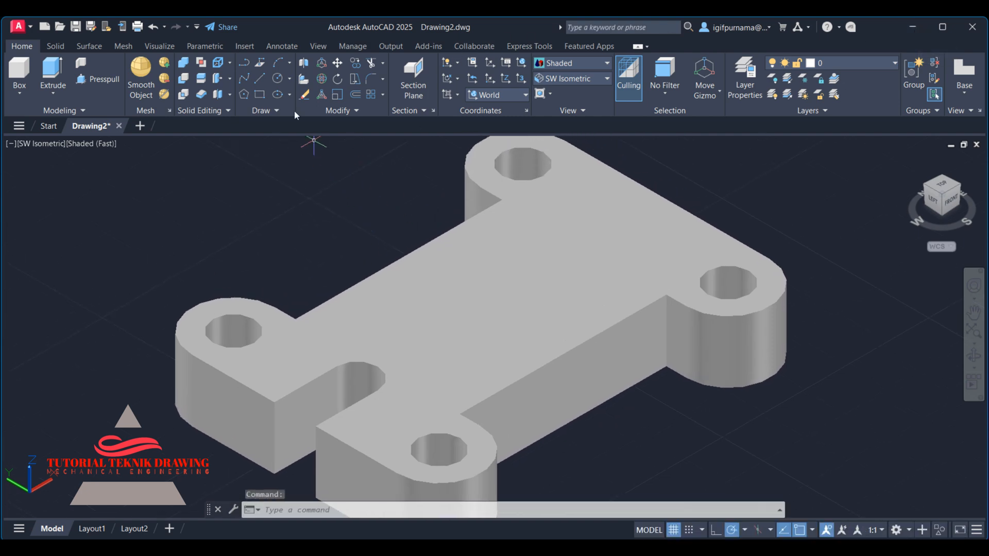
{"action": "left_click", "coordinate": [260, 79]}
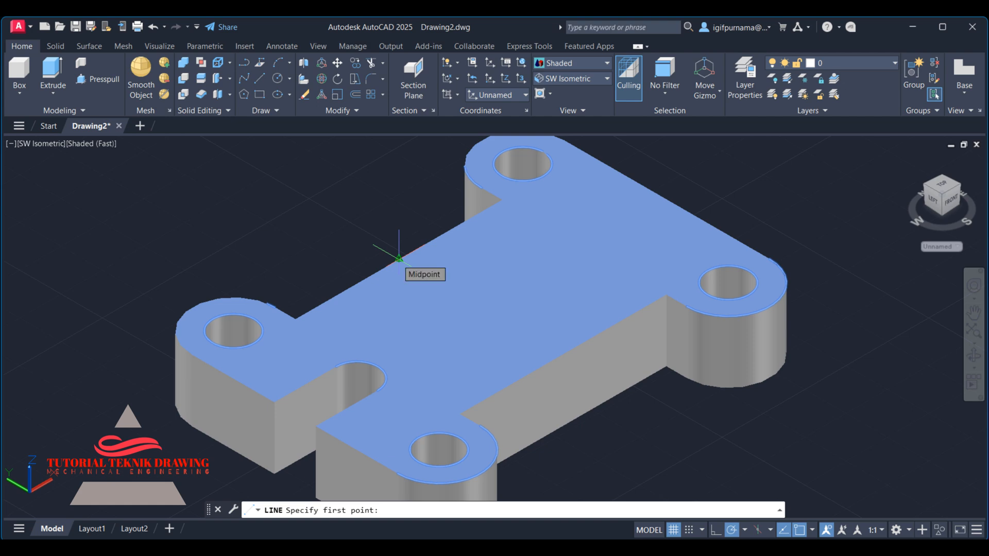
{"action": "left_click", "coordinate": [399, 259]}
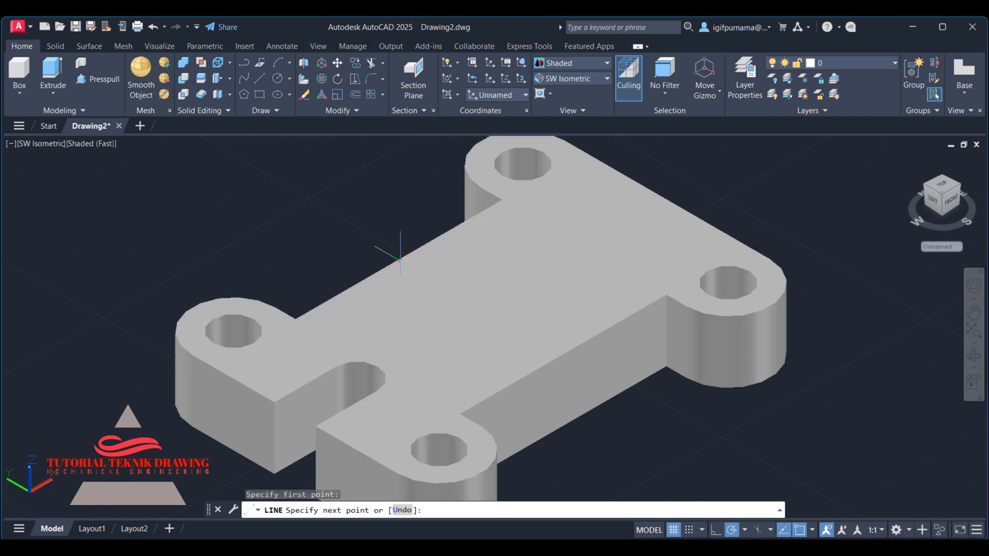
{"action": "left_click", "coordinate": [563, 353]}
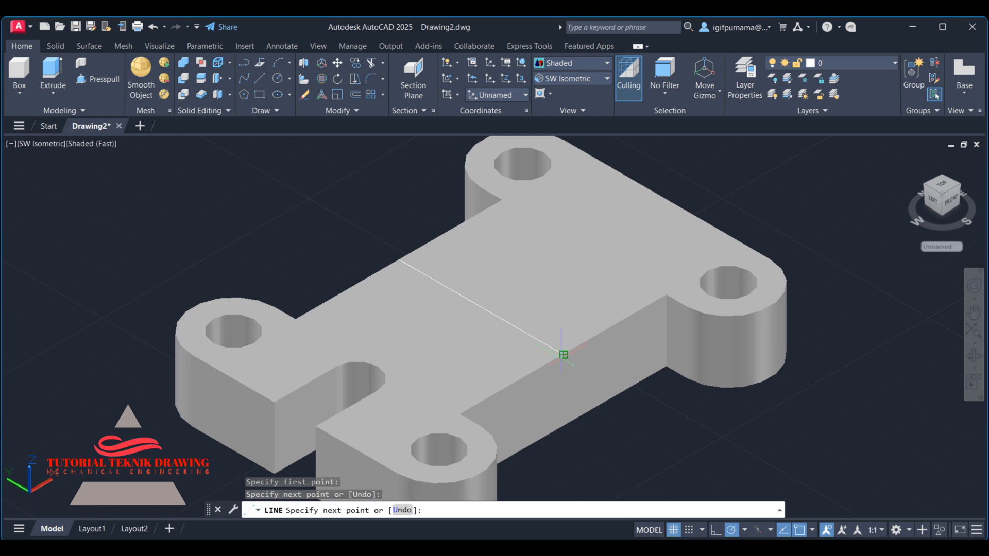
{"action": "right_click", "coordinate": [563, 354]}
{"action": "left_click", "coordinate": [577, 366]}
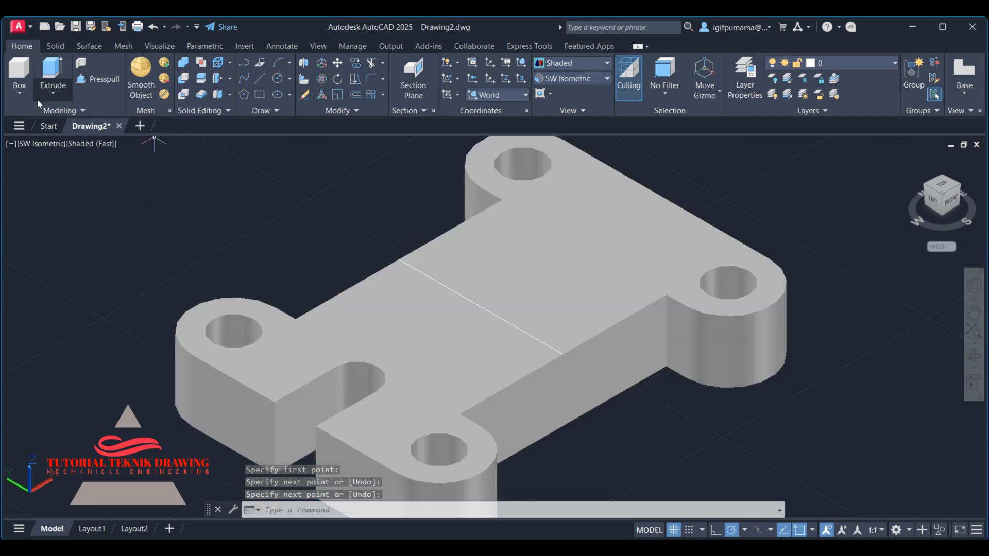
- Create a cylinder 15 high, centred on the midpoint of the top face's cross line, with its radius reaching the line's end
{"action": "left_click", "coordinate": [19, 94]}
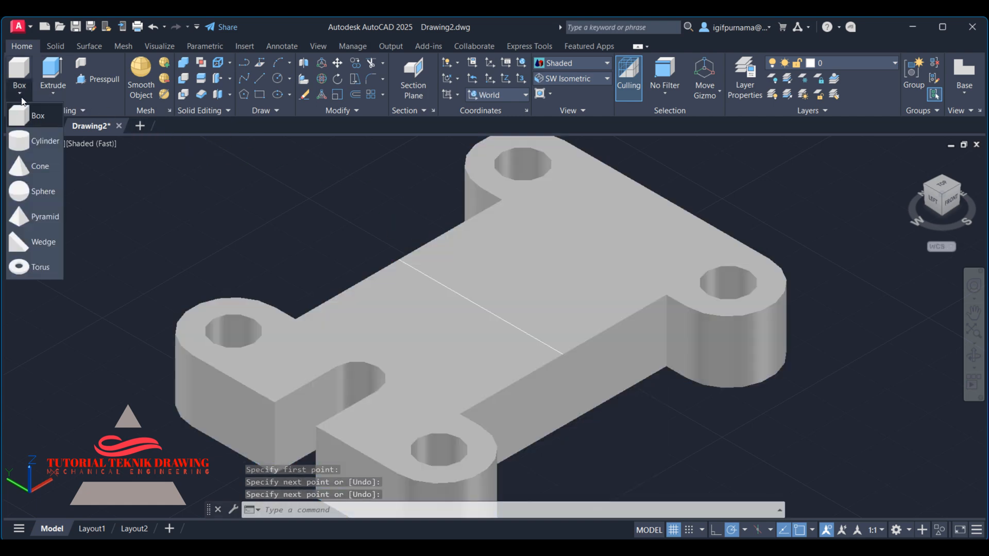
{"action": "left_click", "coordinate": [32, 140]}
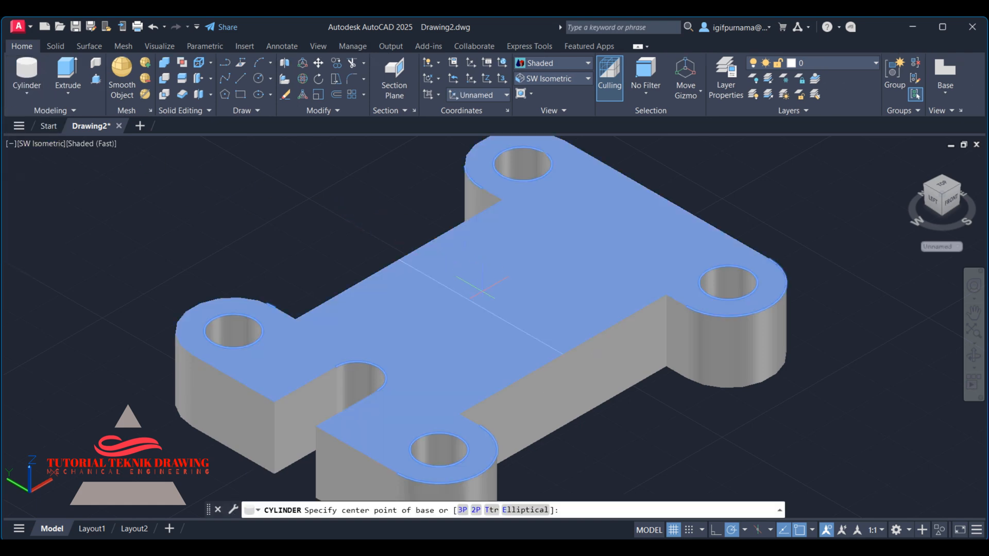
{"action": "left_click", "coordinate": [480, 306]}
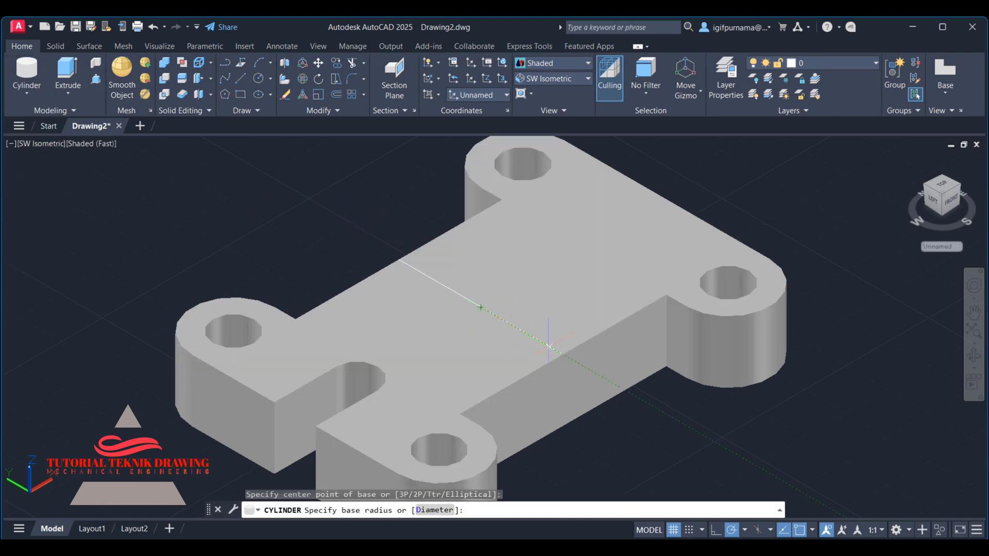
{"action": "left_click", "coordinate": [563, 354]}
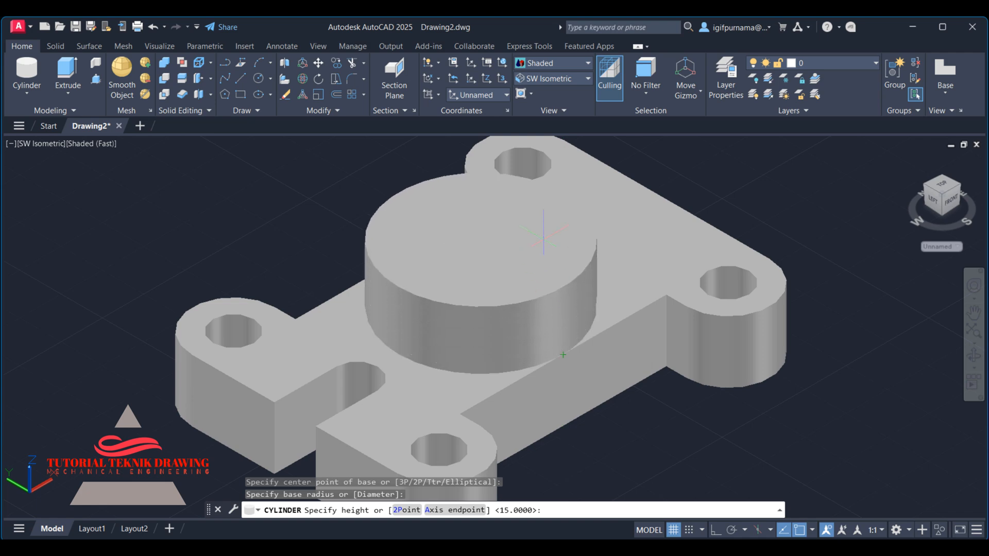
{"action": "left_click", "coordinate": [670, 549]}
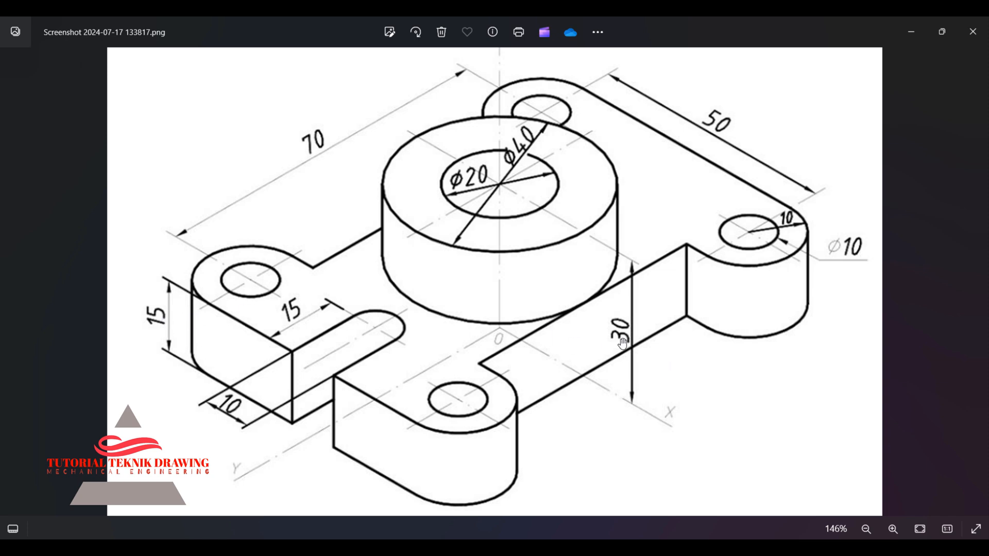
{"action": "left_click", "coordinate": [911, 32]}
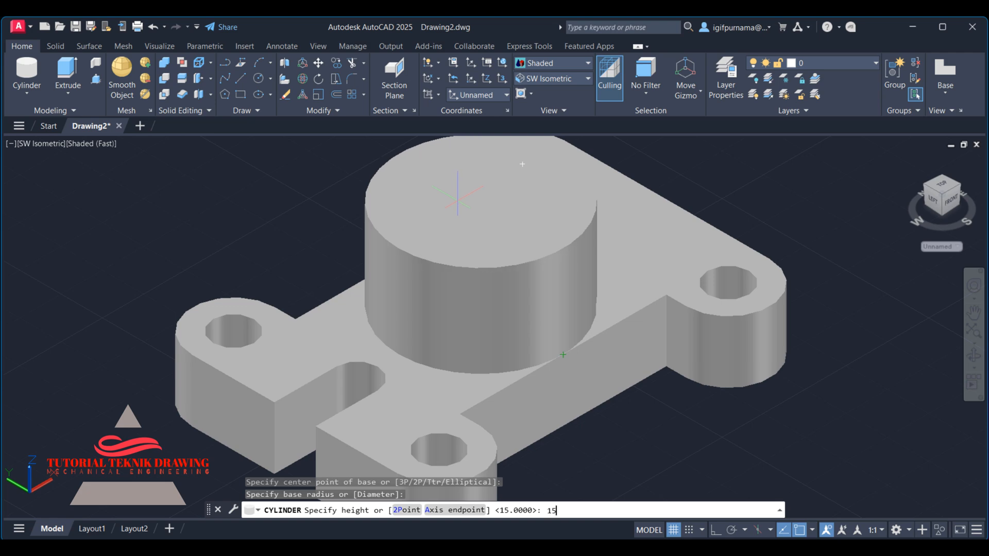
{"action": "key", "text": "Return"}
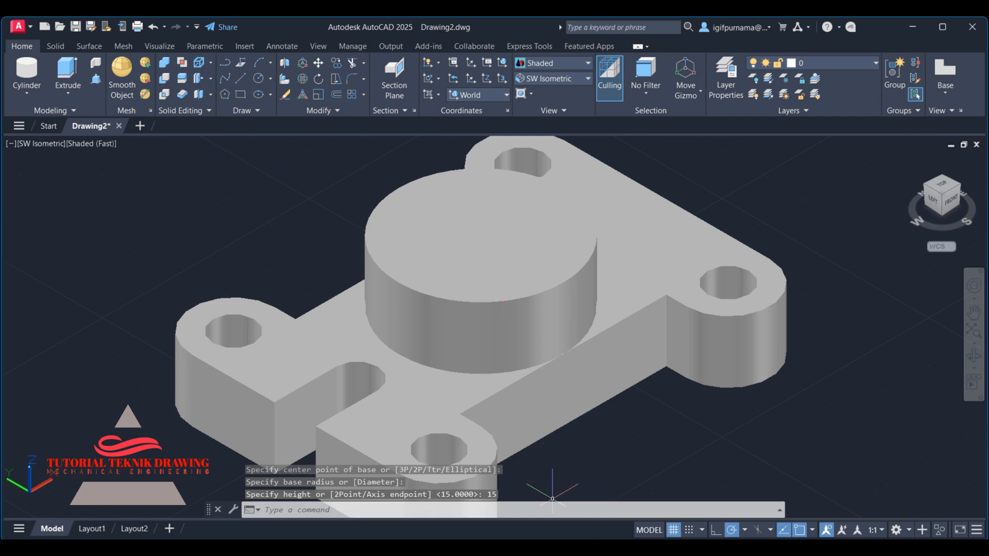
- After checking the reference image, create a radius 10 cylinder from the boss's top centre, extending down well past the base's underside
{"action": "left_click", "coordinate": [552, 547]}
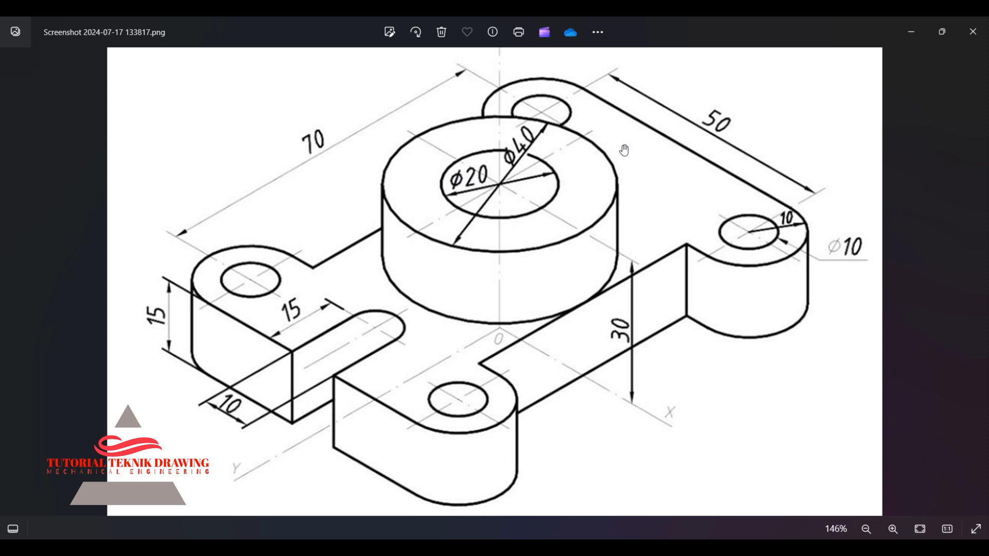
{"action": "left_click", "coordinate": [910, 32]}
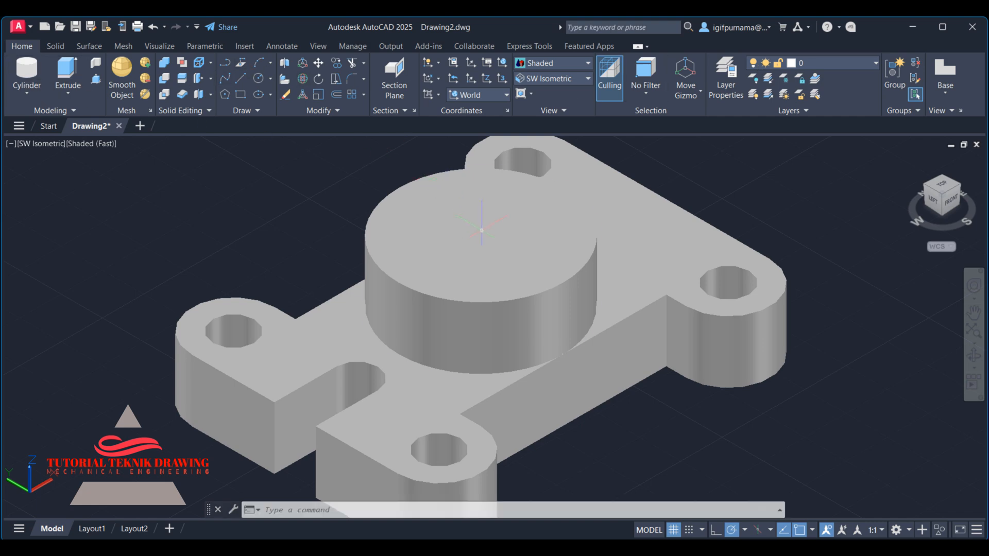
{"action": "left_click", "coordinate": [27, 72]}
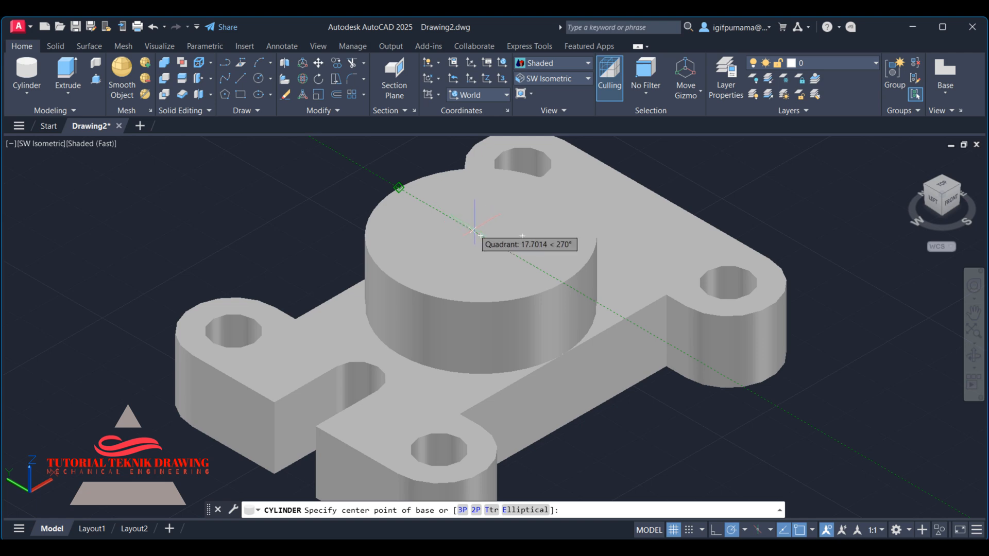
{"action": "left_click", "coordinate": [481, 233]}
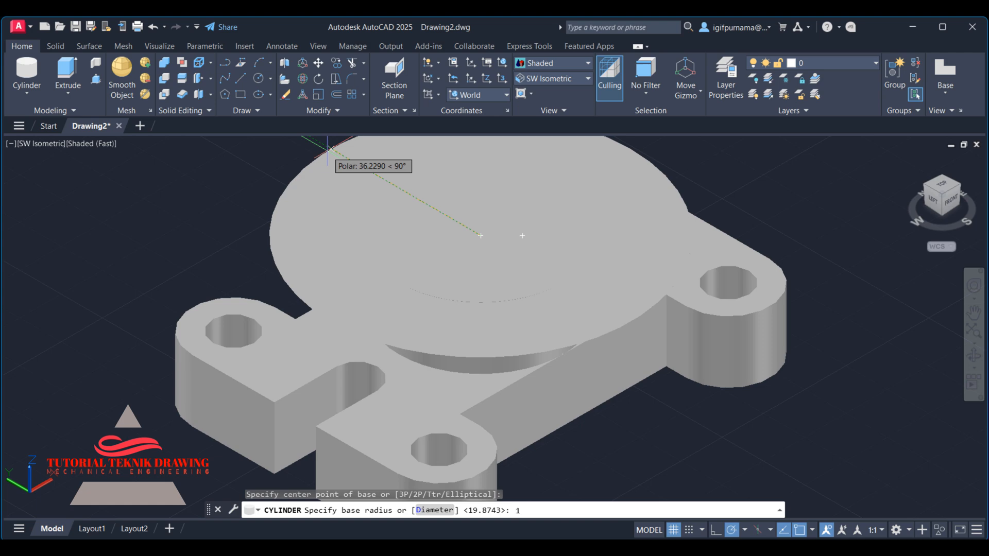
{"action": "type", "text": "10"}
{"action": "key", "text": "Return"}
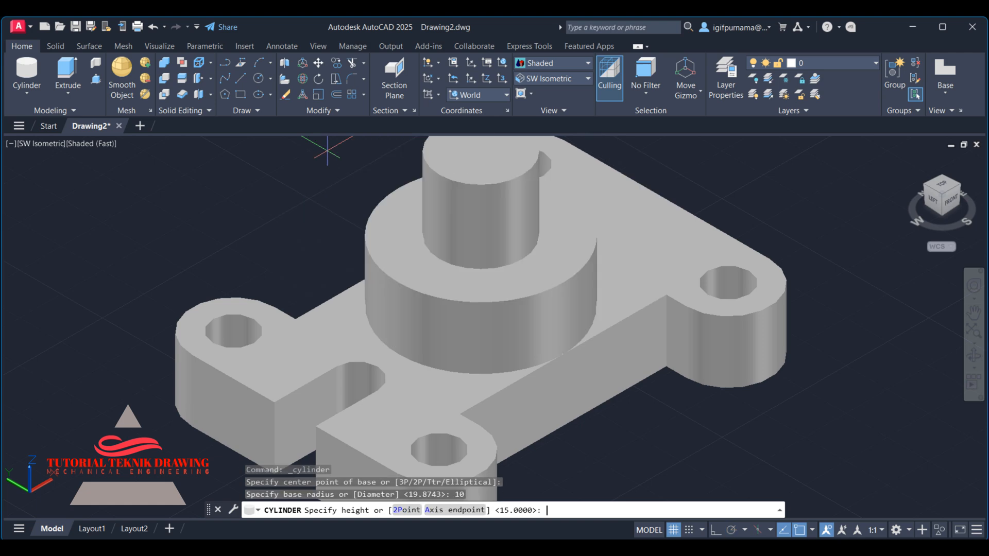
{"action": "scroll", "coordinate": [473, 166], "scroll_direction": "up", "scroll_amount": 4}
{"action": "scroll", "coordinate": [473, 165], "scroll_direction": "down", "scroll_amount": 6}
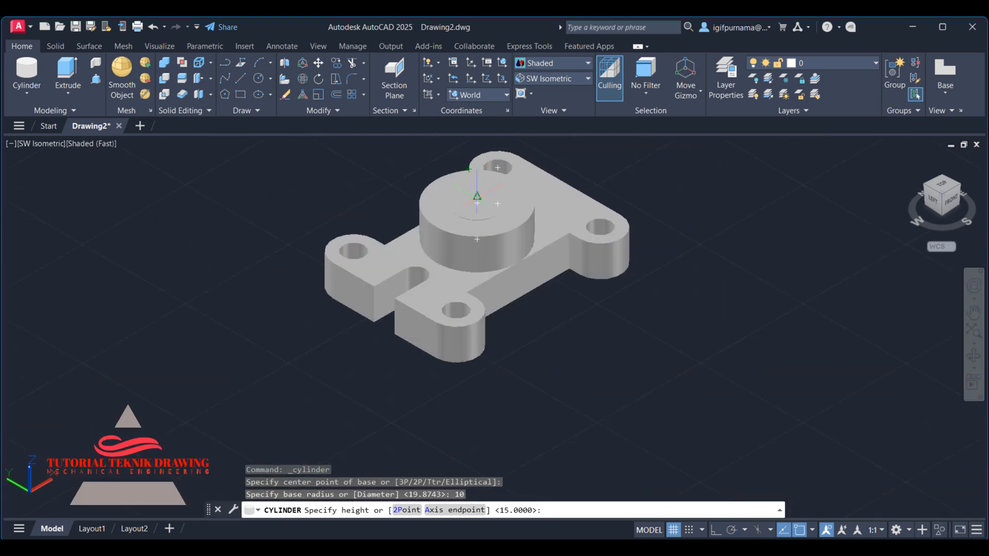
{"action": "left_click", "coordinate": [488, 419]}
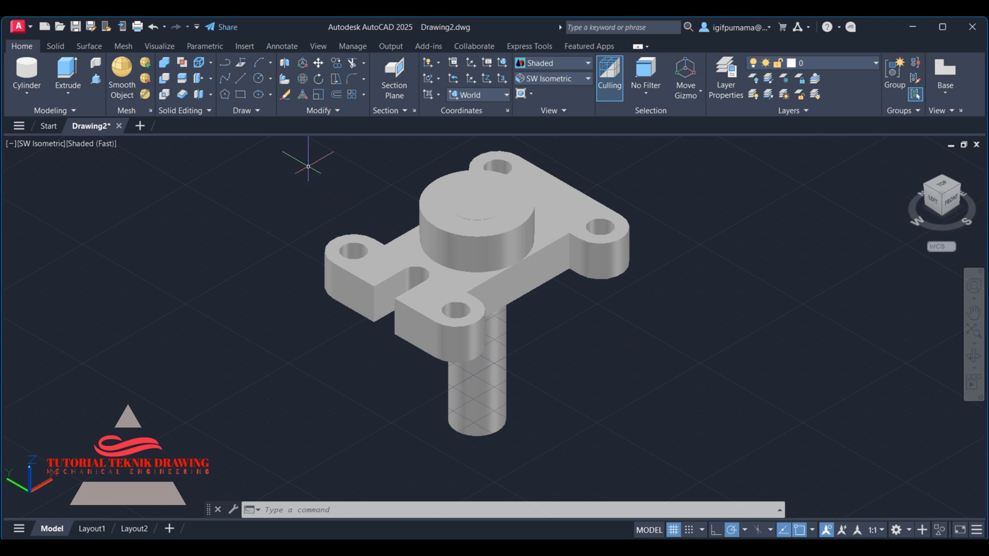
- Union the lobed base and the large central boss into one solid, leaving the narrow cylinder separate
{"action": "left_click", "coordinate": [166, 78]}
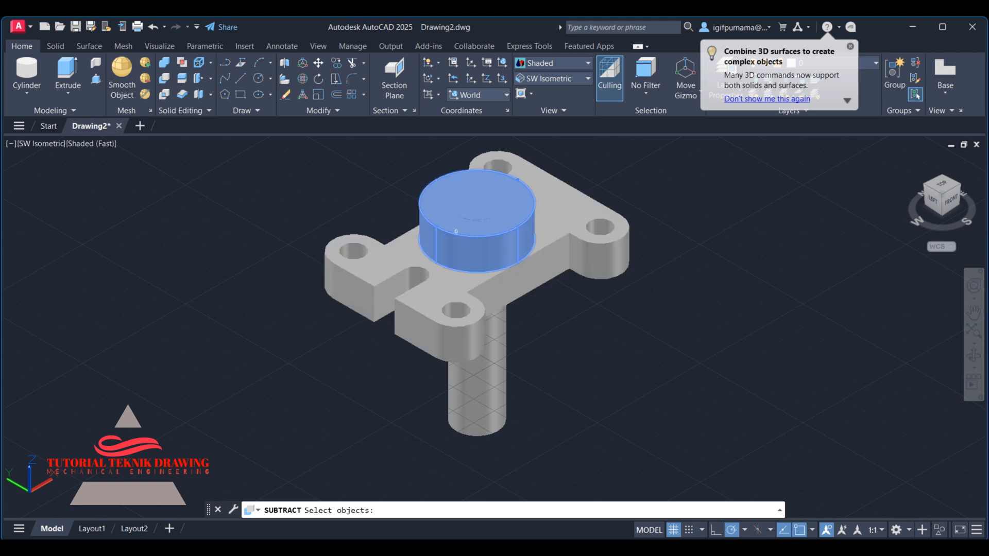
{"action": "key", "text": "Escape"}
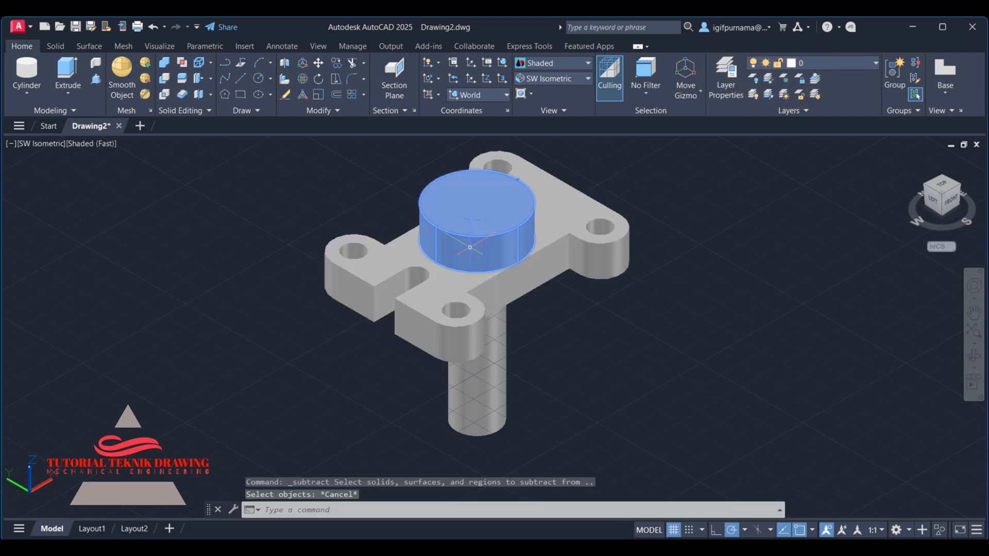
{"action": "scroll", "coordinate": [469, 247], "scroll_direction": "down", "scroll_amount": 2}
{"action": "scroll", "coordinate": [469, 247], "scroll_direction": "up", "scroll_amount": 5}
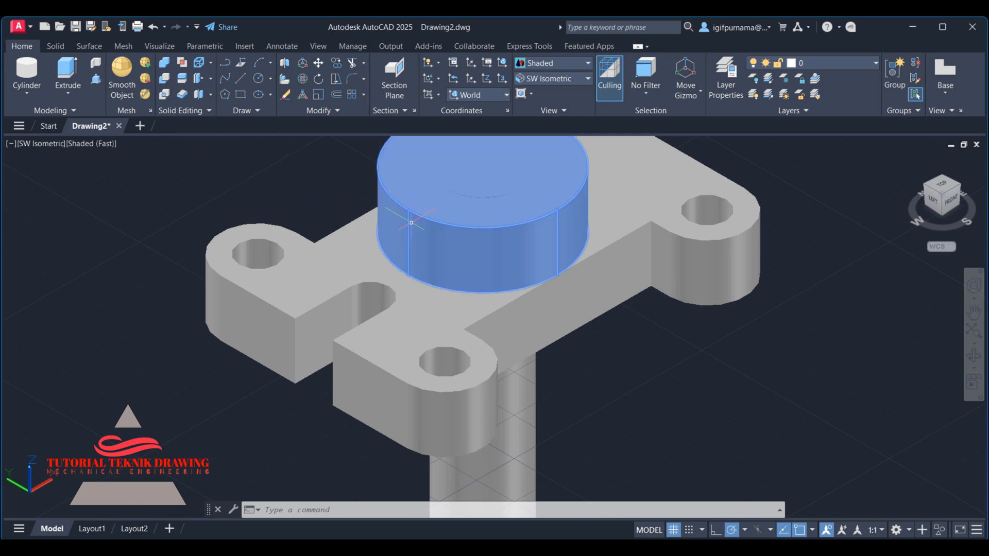
{"action": "left_click", "coordinate": [167, 62]}
{"action": "left_click", "coordinate": [340, 268]}
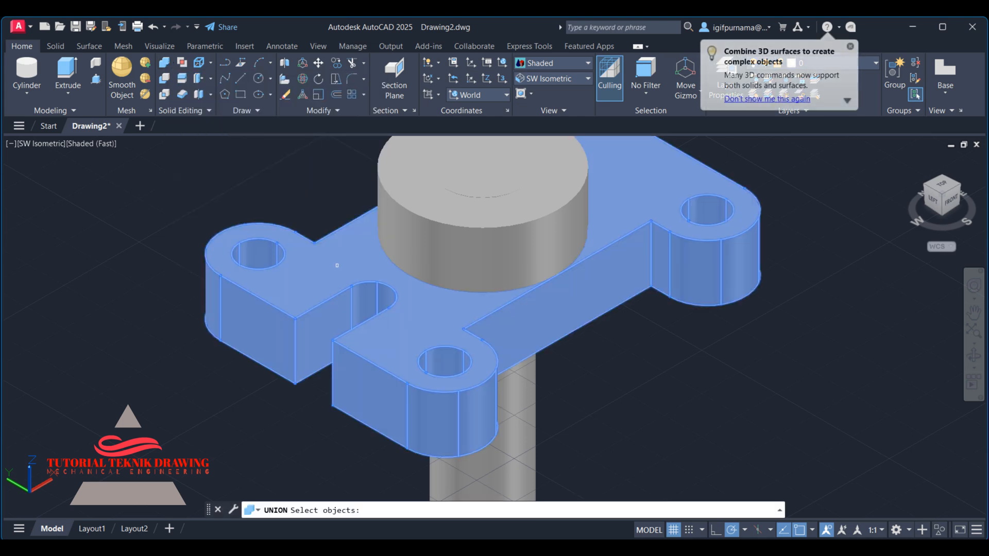
{"action": "left_click", "coordinate": [416, 231]}
{"action": "key", "text": "Return"}
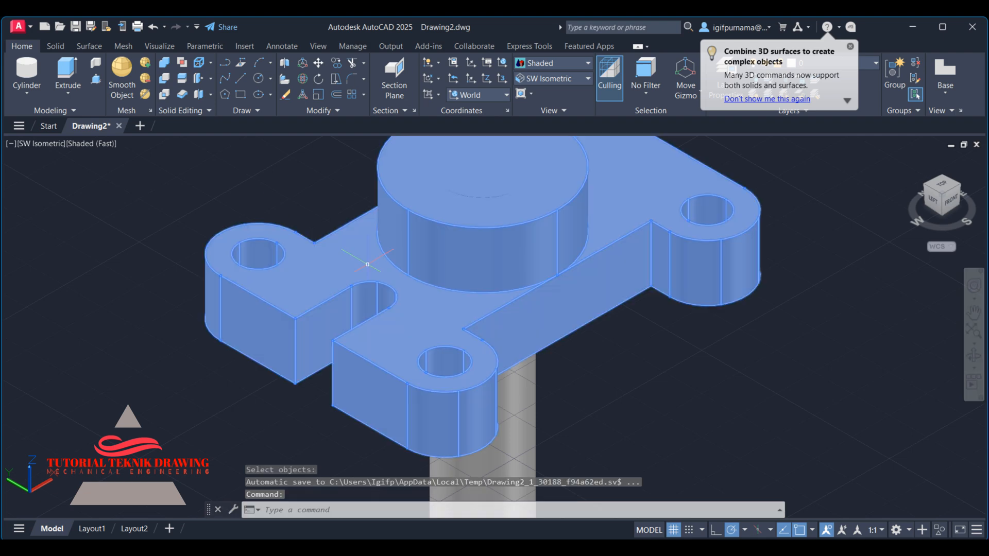
- Subtract the narrow cylinder from the combined base and boss to cut the central through hole
{"action": "scroll", "coordinate": [344, 209], "scroll_direction": "up", "scroll_amount": 3}
{"action": "scroll", "coordinate": [344, 209], "scroll_direction": "down", "scroll_amount": 4}
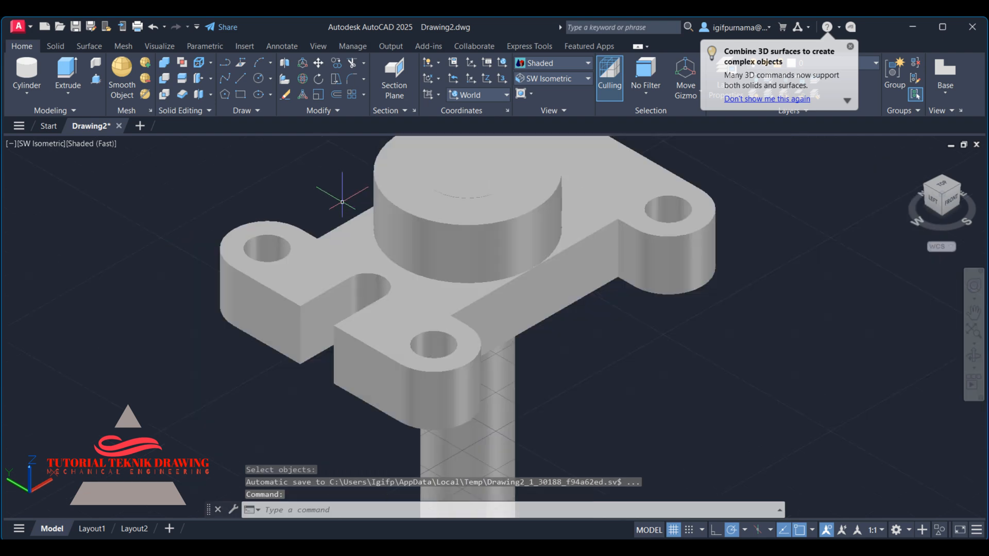
{"action": "left_click", "coordinate": [165, 79]}
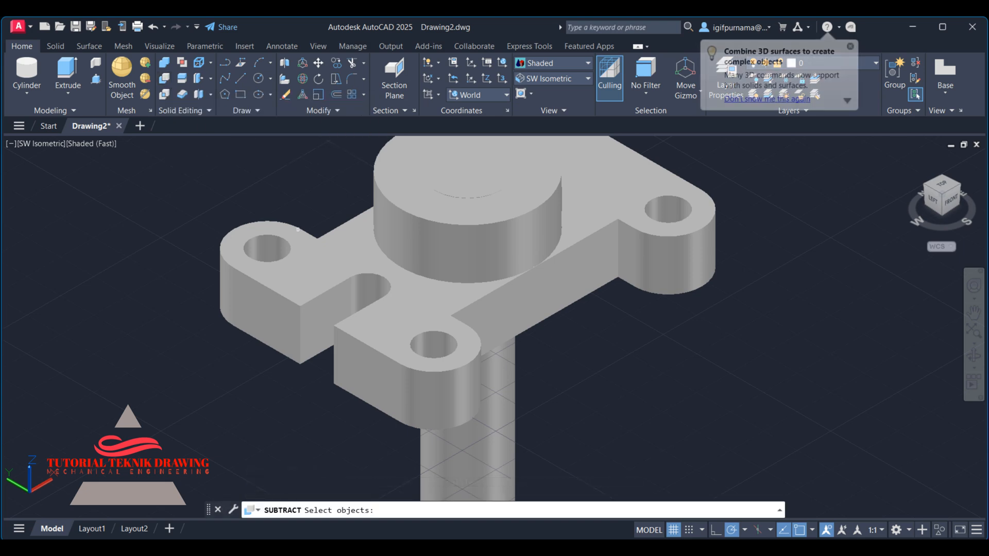
{"action": "left_click", "coordinate": [338, 258]}
{"action": "key", "text": "Return"}
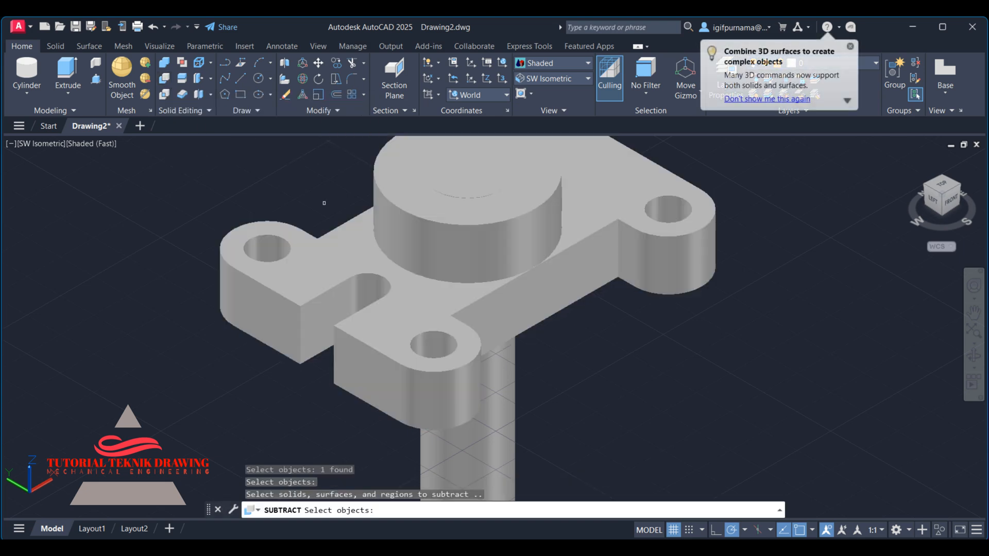
{"action": "left_click", "coordinate": [505, 394]}
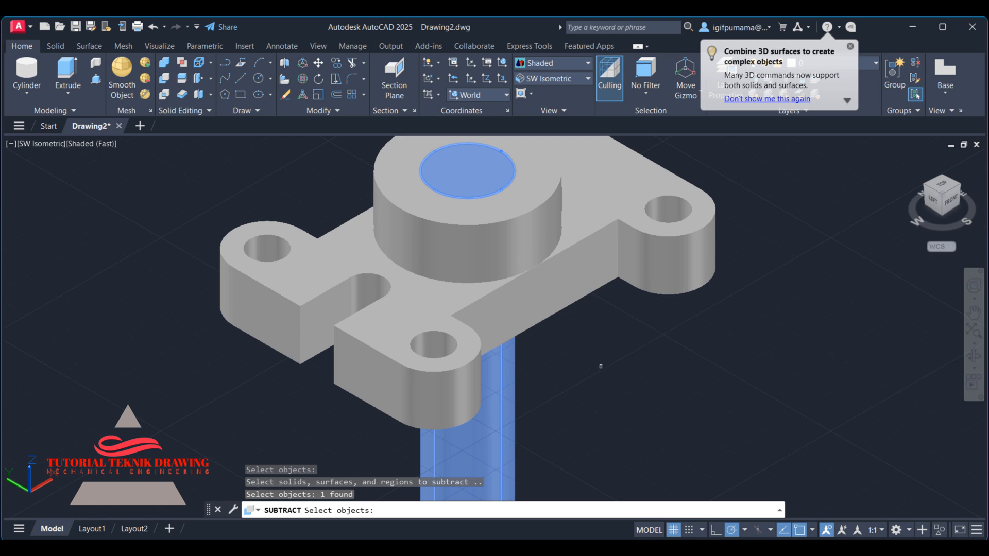
{"action": "key", "text": "Return"}
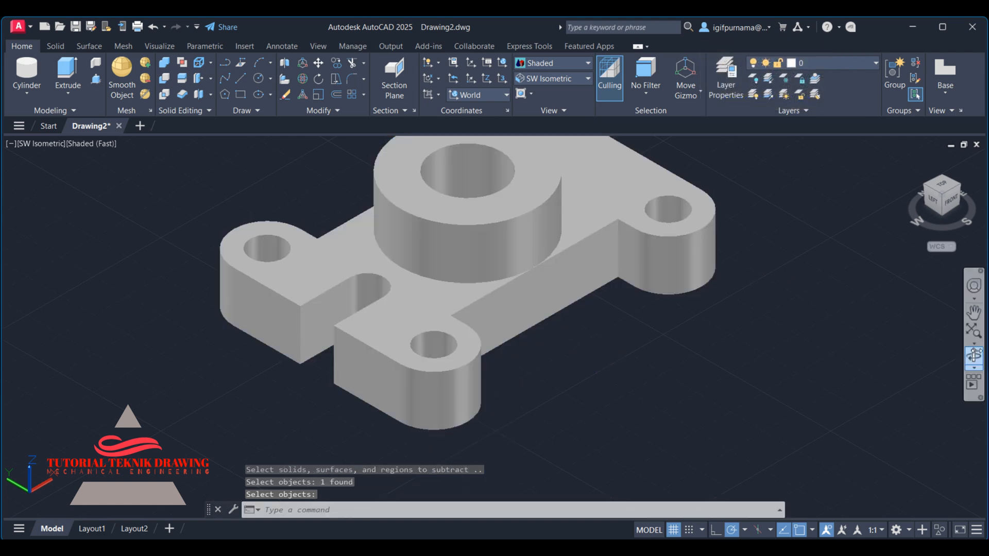
- Move the finished solid aside, clear of the leftover construction line
{"action": "left_click", "coordinate": [974, 355]}
{"action": "left_click_drag", "start_coordinate": [585, 305], "coordinate": [649, 177]}
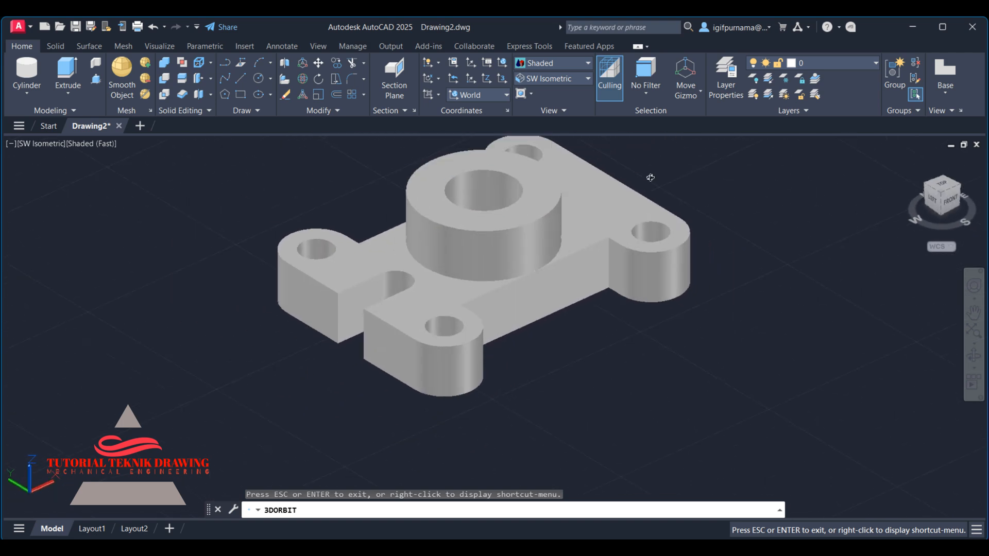
{"action": "right_click", "coordinate": [651, 178]}
{"action": "left_click", "coordinate": [675, 189]}
{"action": "scroll", "coordinate": [569, 248], "scroll_direction": "up", "scroll_amount": 6}
{"action": "scroll", "coordinate": [569, 247], "scroll_direction": "down", "scroll_amount": 8}
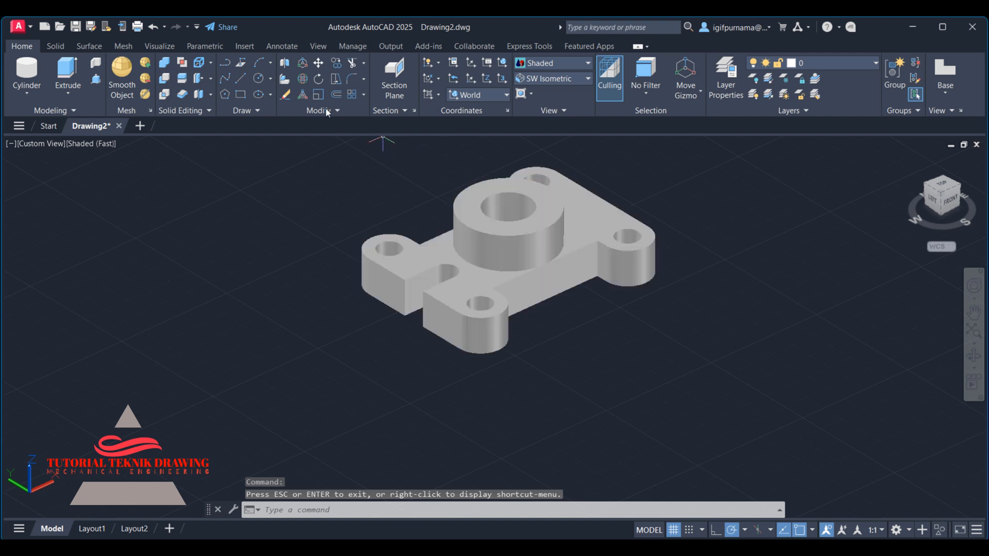
{"action": "left_click", "coordinate": [319, 63]}
{"action": "left_click", "coordinate": [507, 242]}
{"action": "key", "text": "Return"}
{"action": "left_click", "coordinate": [517, 244]}
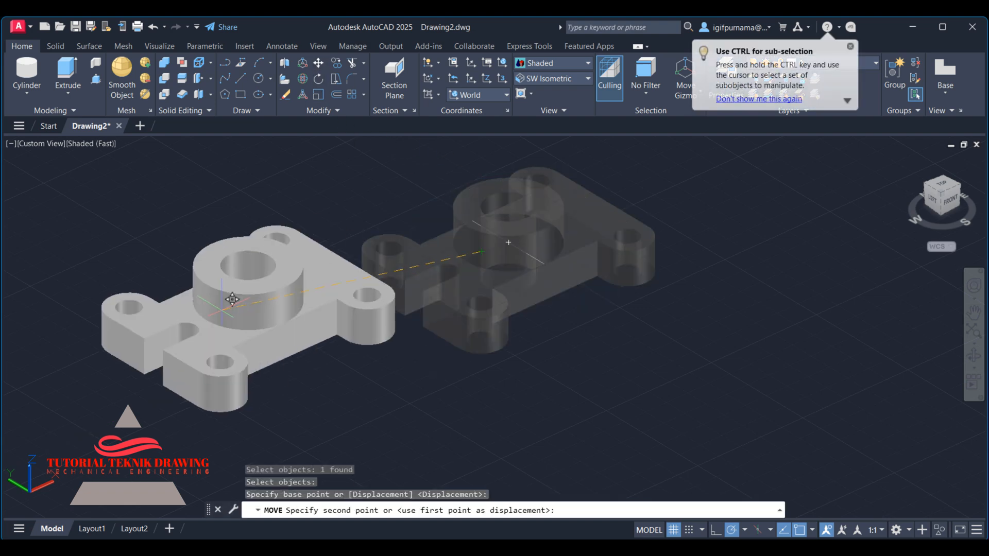
- Erase the leftover construction line beside the solid
{"action": "left_click", "coordinate": [286, 94]}
{"action": "left_click", "coordinate": [608, 270]}
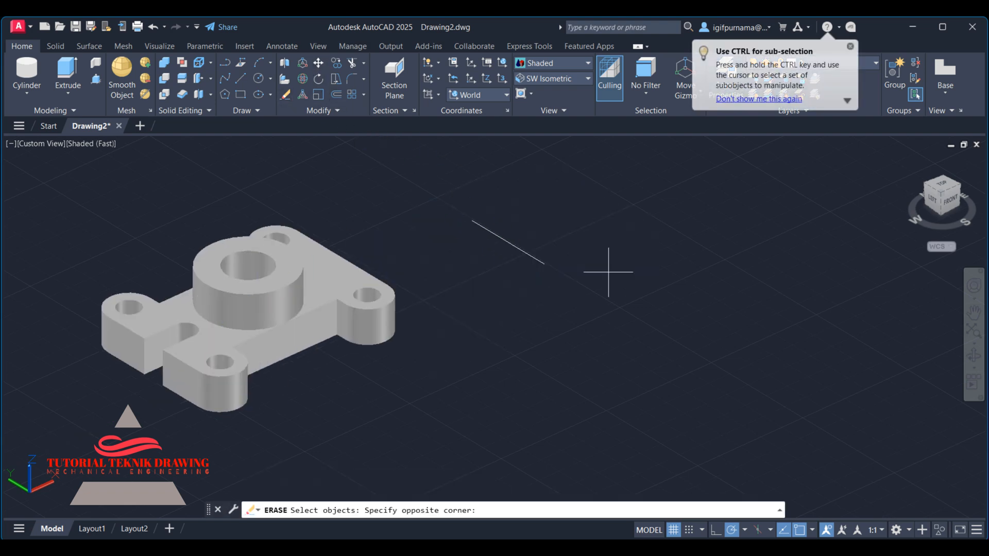
{"action": "left_click", "coordinate": [473, 201]}
{"action": "key", "text": "Return"}
- Restore the home view of the part and turn off the drawing grid
{"action": "left_click", "coordinate": [908, 160]}
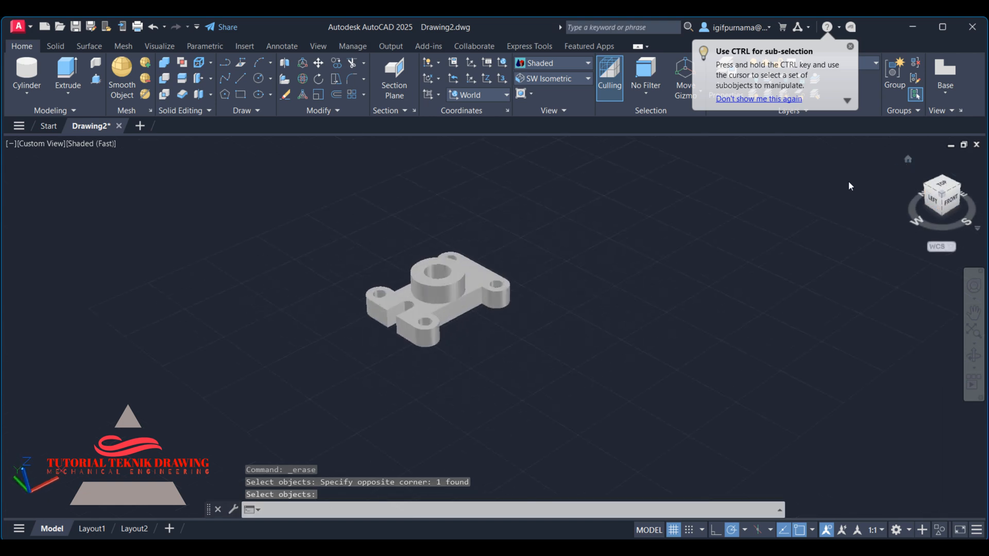
{"action": "key", "text": "Return"}
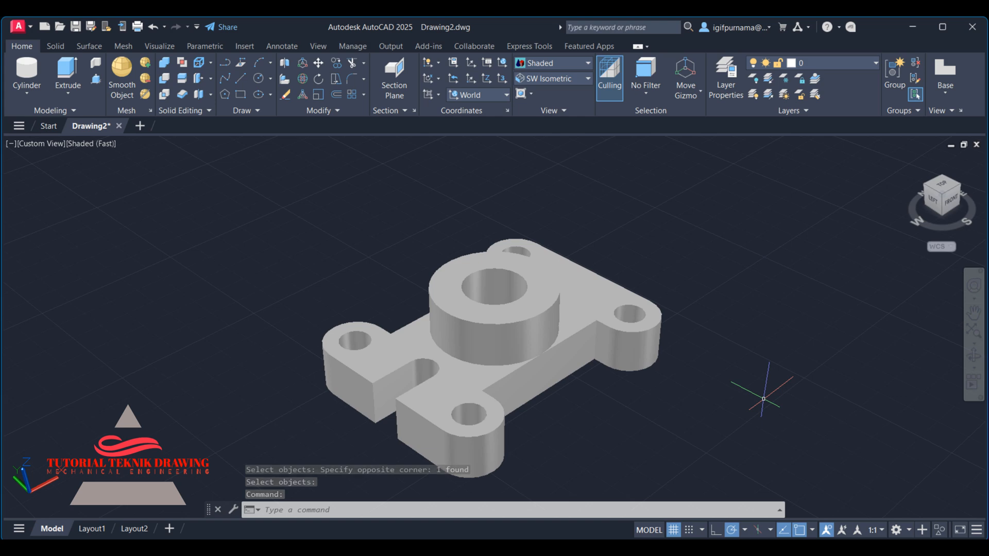
{"action": "left_click", "coordinate": [674, 534]}
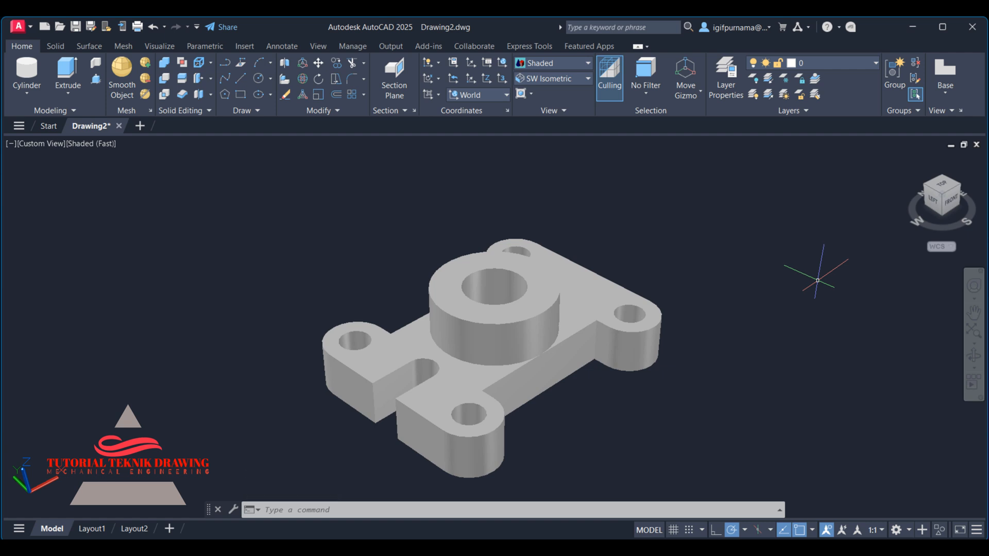
- Open the Materials Browser with RMAT and show the Autodesk Library's Plastic category, widening the category tree to make its names readable
{"action": "type", "text": "rmat"}
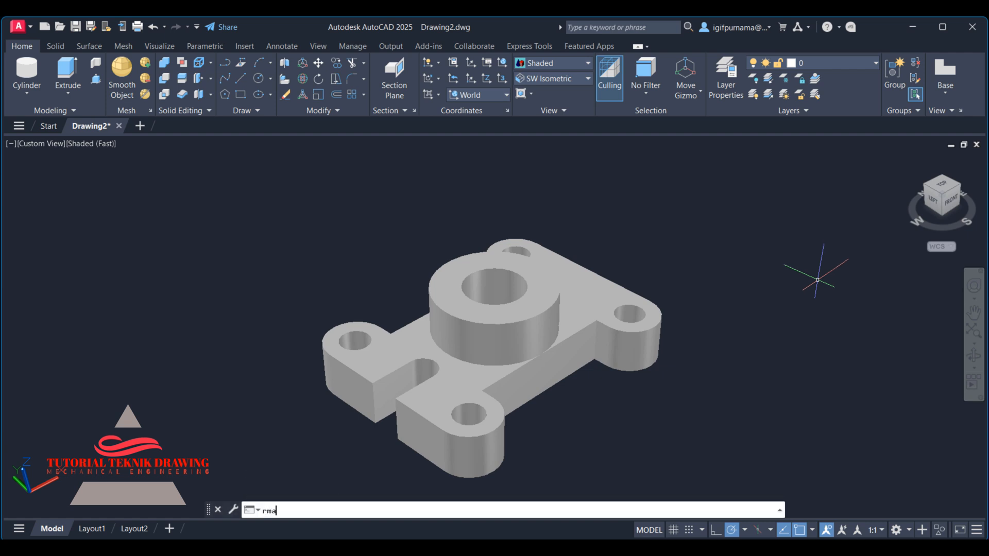
{"action": "key", "text": "Return"}
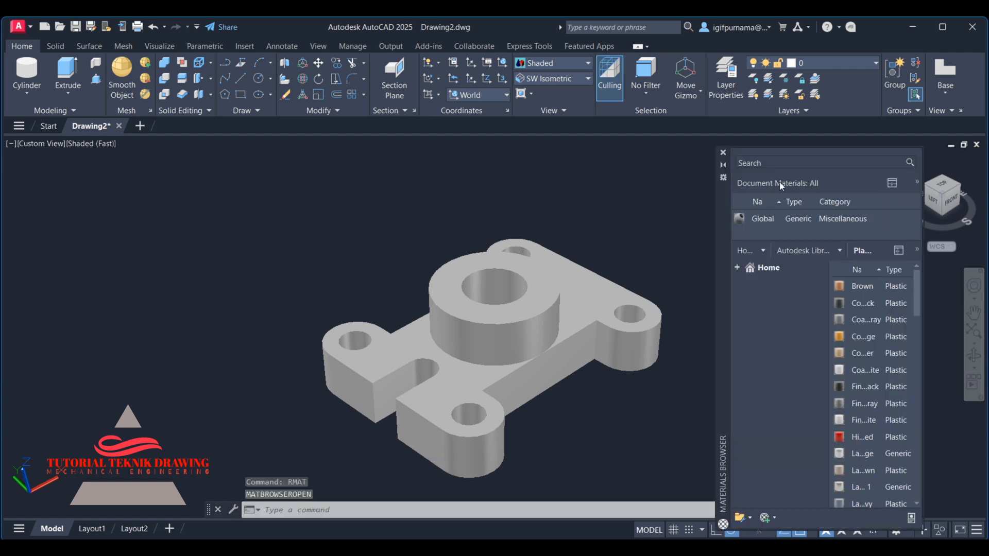
{"action": "left_click", "coordinate": [738, 267]}
{"action": "left_click", "coordinate": [743, 292]}
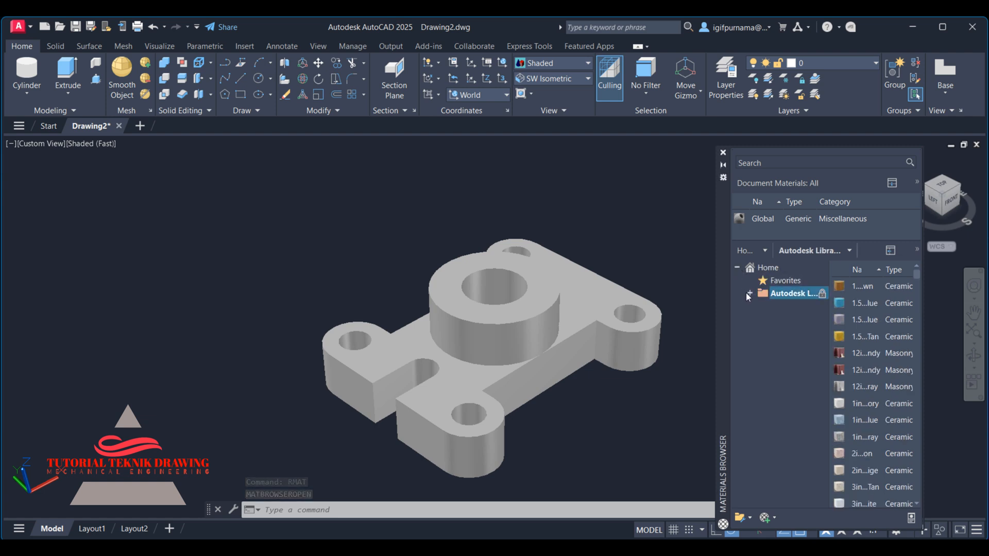
{"action": "left_click", "coordinate": [749, 293]}
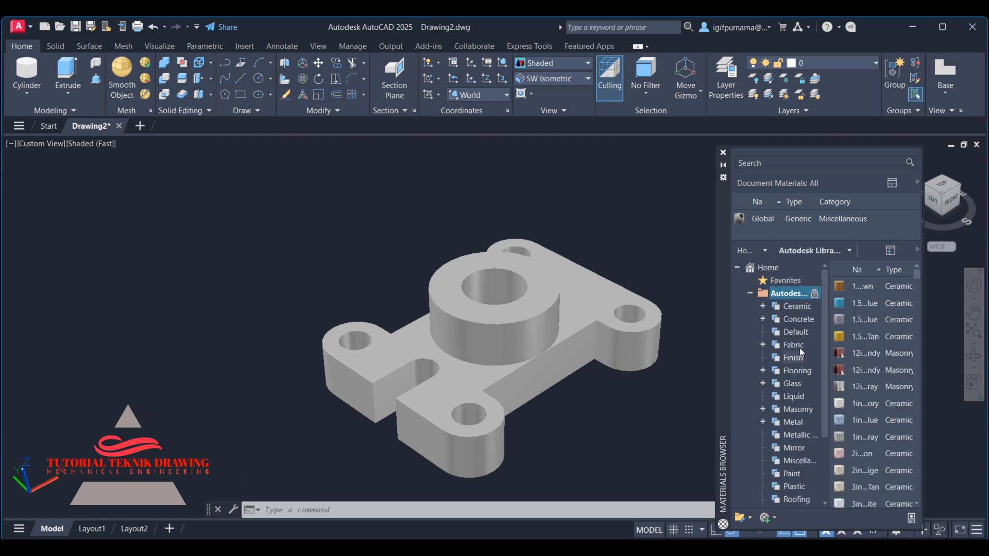
{"action": "left_click_drag", "start_coordinate": [829, 481], "coordinate": [848, 482]}
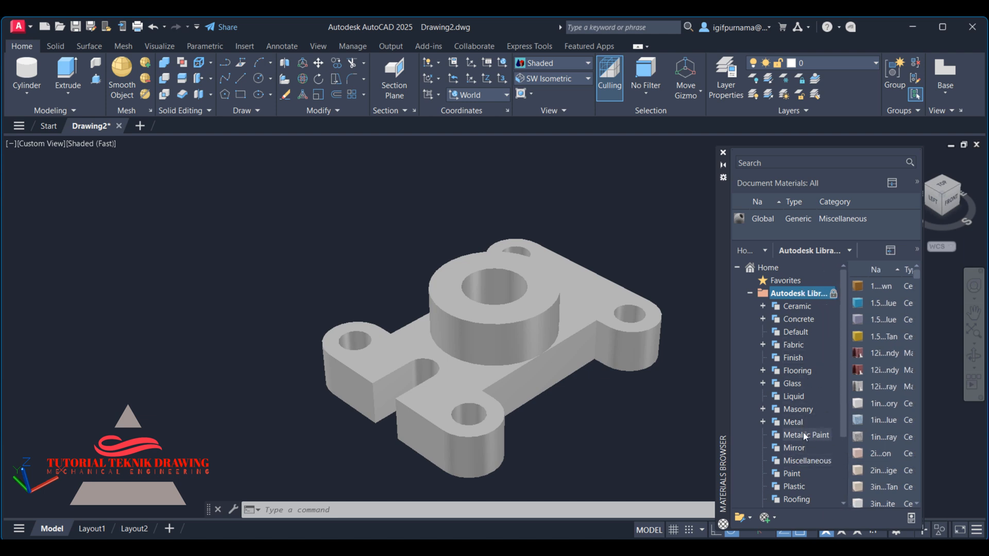
{"action": "scroll", "coordinate": [805, 431], "scroll_direction": "down", "scroll_amount": 1}
{"action": "left_click", "coordinate": [805, 446]}
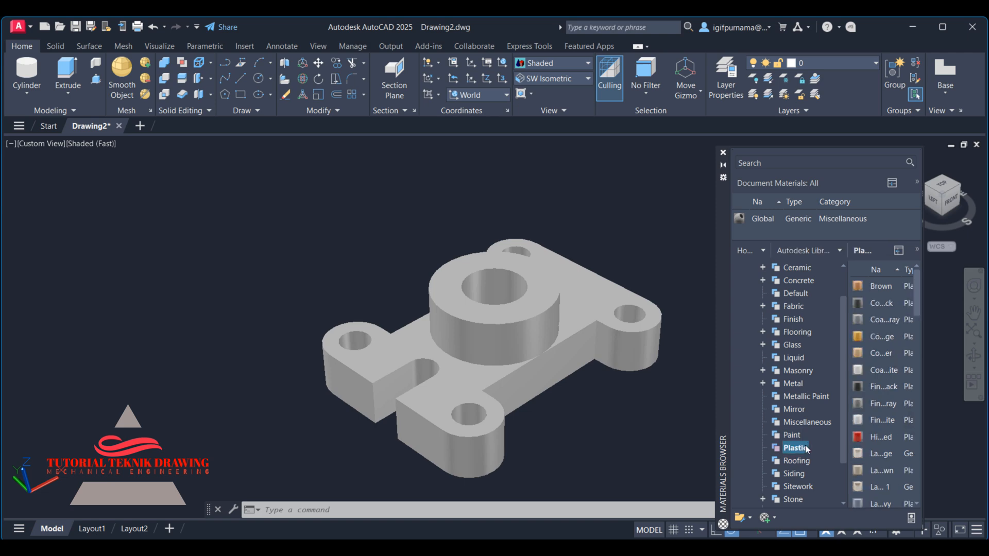
- Find the LED - Green On material in the Plastic list and apply it to the solid part
{"action": "scroll", "coordinate": [877, 389], "scroll_direction": "down", "scroll_amount": 5}
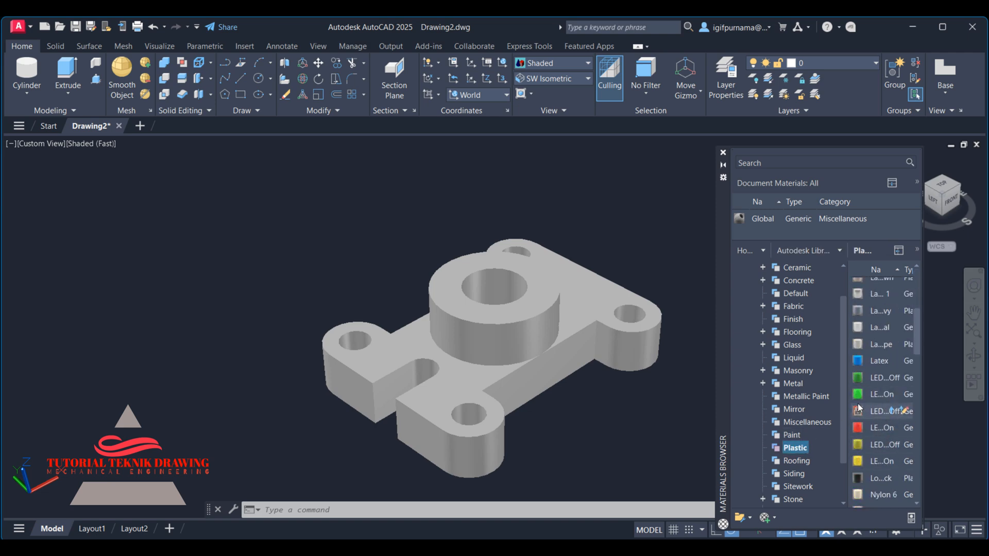
{"action": "scroll", "coordinate": [885, 393], "scroll_direction": "down", "scroll_amount": 10}
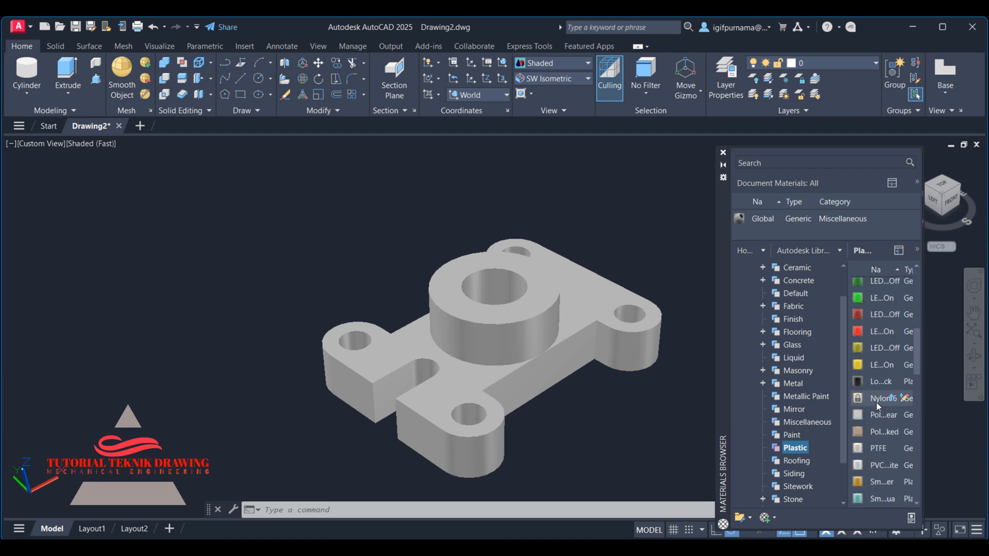
{"action": "scroll", "coordinate": [876, 401], "scroll_direction": "down", "scroll_amount": 3}
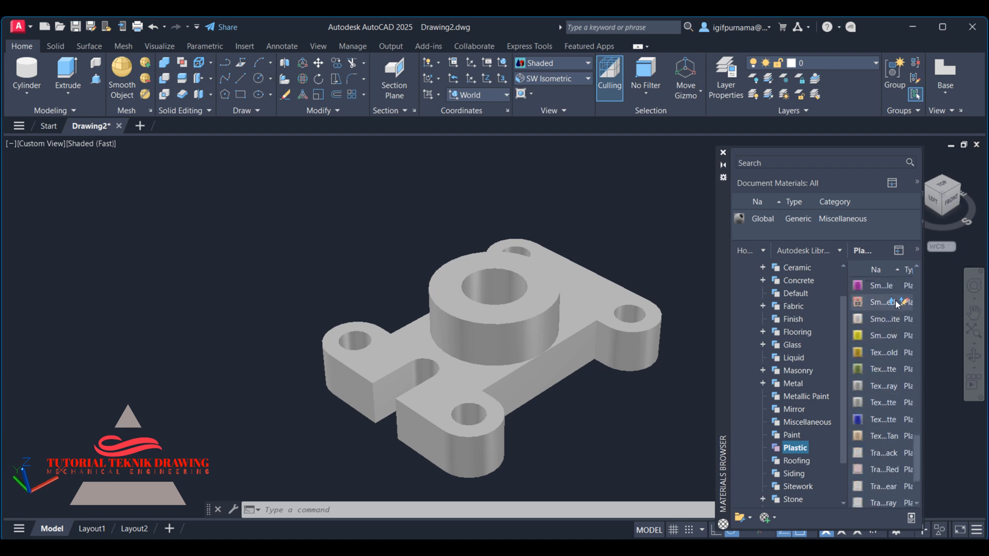
{"action": "scroll", "coordinate": [882, 303], "scroll_direction": "up", "scroll_amount": 4}
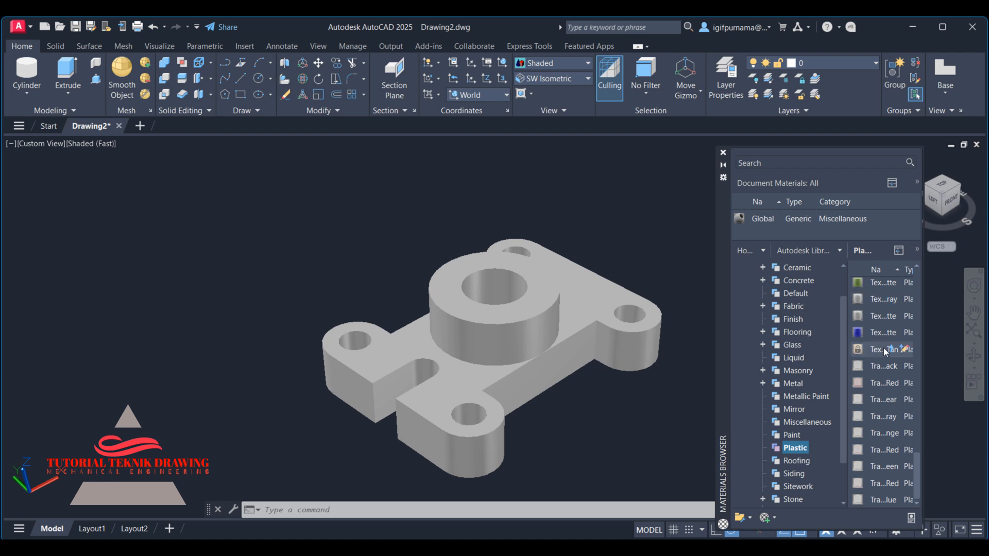
{"action": "scroll", "coordinate": [882, 344], "scroll_direction": "up", "scroll_amount": 8}
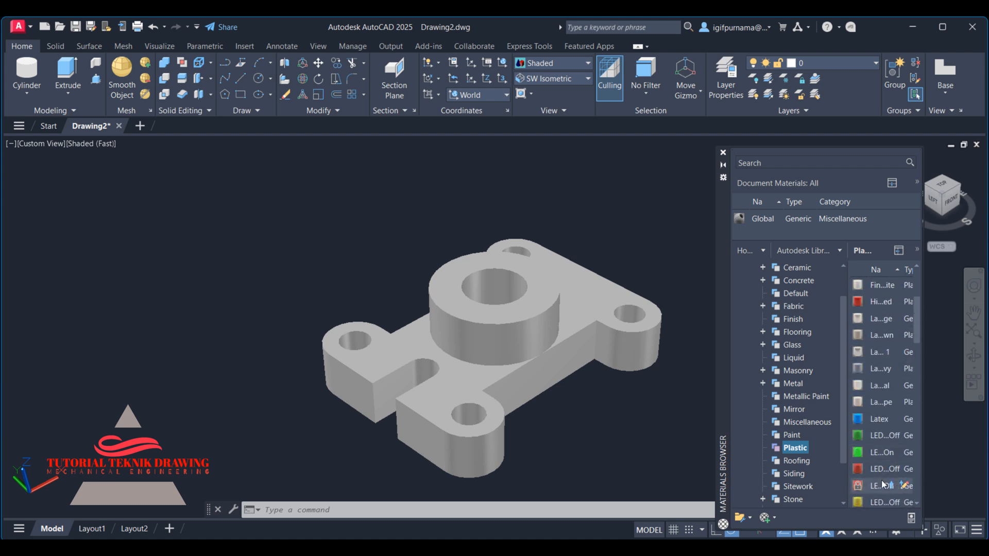
{"action": "left_click_drag", "start_coordinate": [877, 453], "coordinate": [556, 344]}
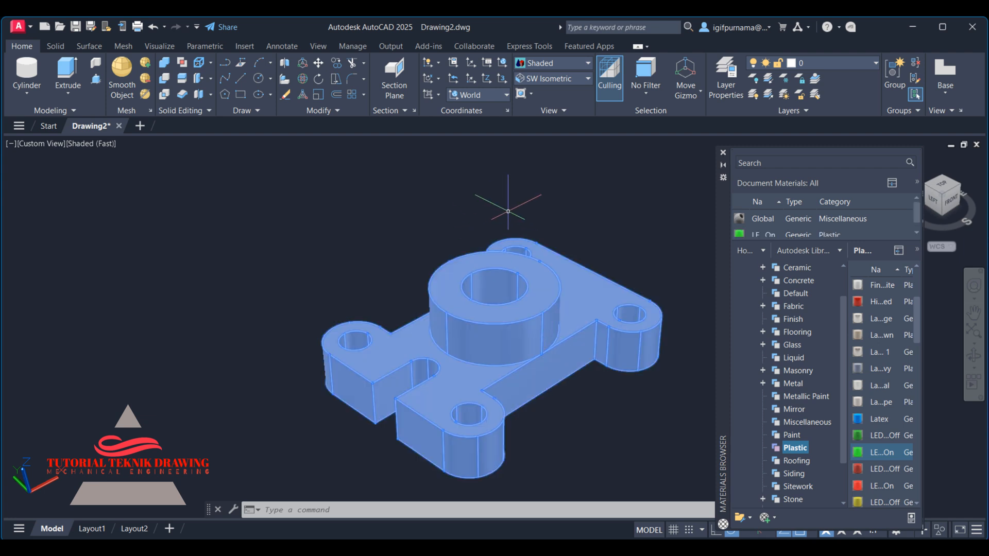
- Switch the model's visual style from Shaded to Realistic
{"action": "left_click", "coordinate": [541, 63]}
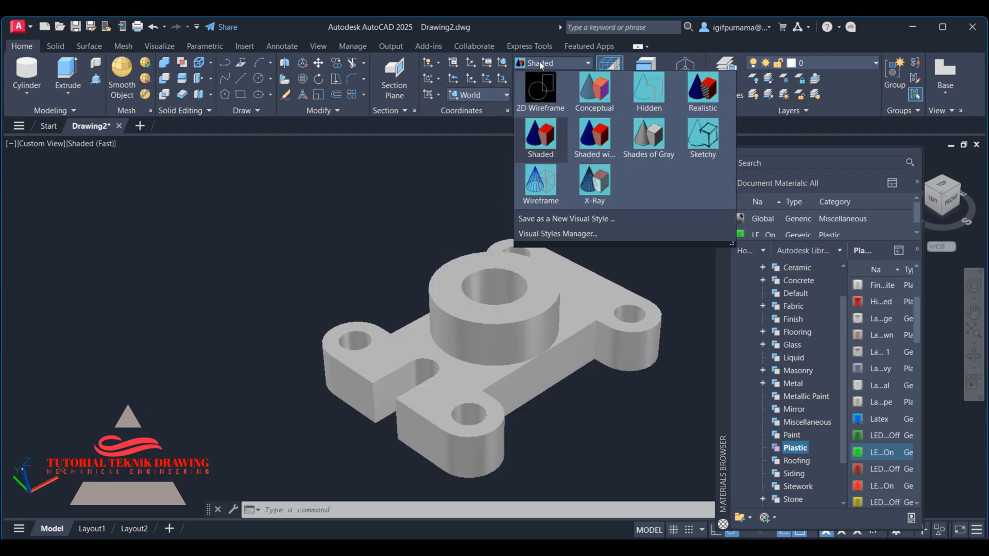
{"action": "left_click", "coordinate": [702, 98]}
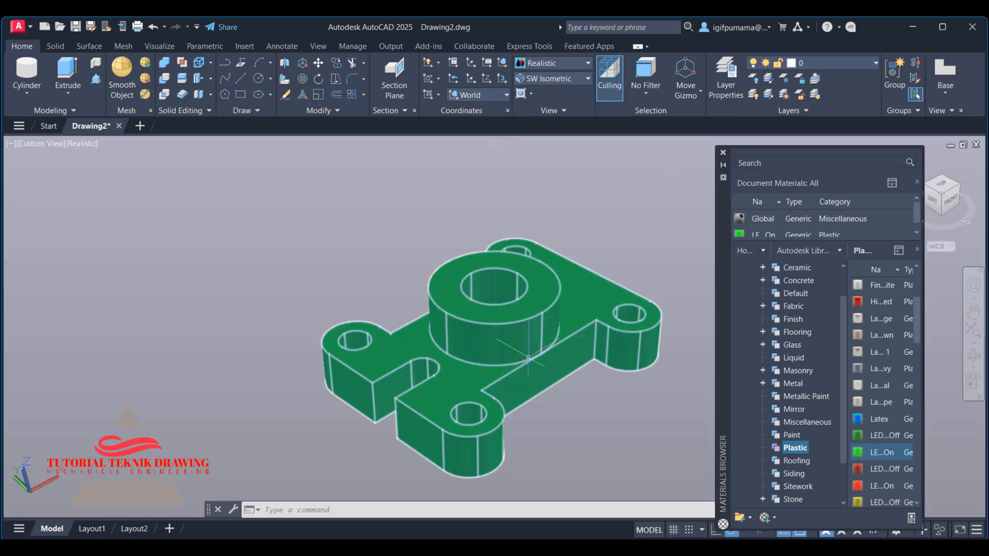
{"action": "scroll", "coordinate": [530, 340], "scroll_direction": "up", "scroll_amount": 3}
{"action": "middle_click_drag", "start_coordinate": [510, 208], "coordinate": [451, 170]}
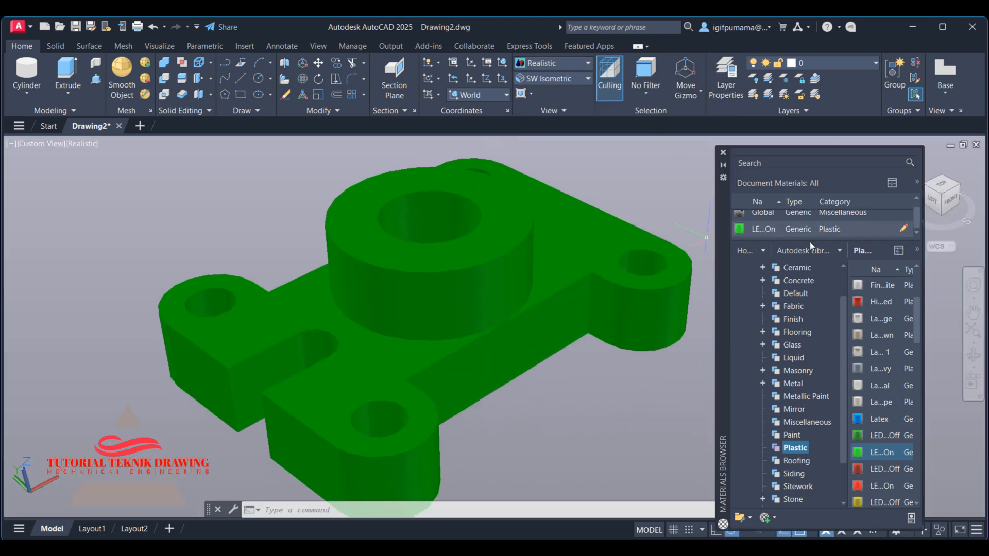
- Edit the applied LED - Green On material, set its generic color to red RGB 224,31,73 and close the Materials Editor
{"action": "left_click", "coordinate": [741, 231]}
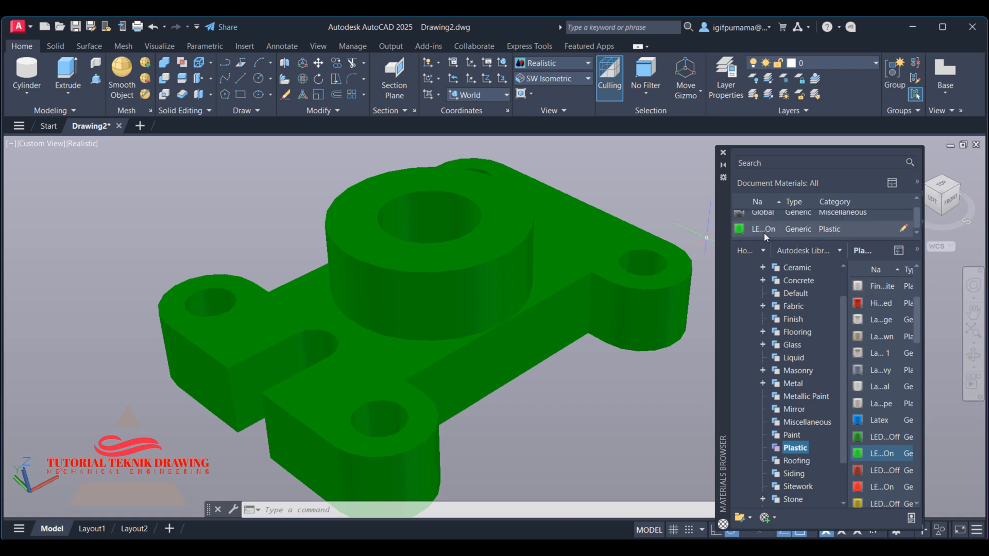
{"action": "left_click", "coordinate": [904, 230]}
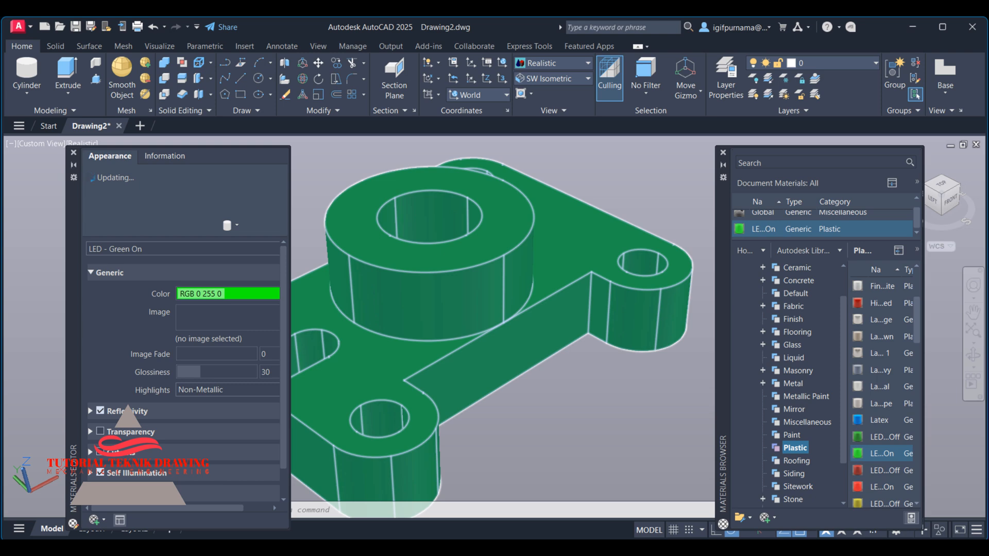
{"action": "left_click", "coordinate": [212, 294]}
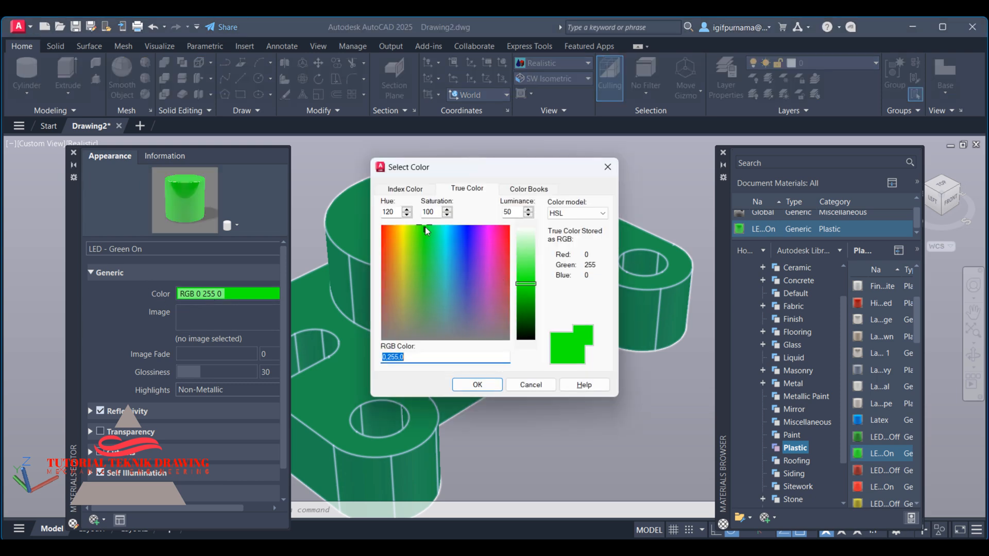
{"action": "left_click_drag", "start_coordinate": [425, 227], "coordinate": [505, 251]}
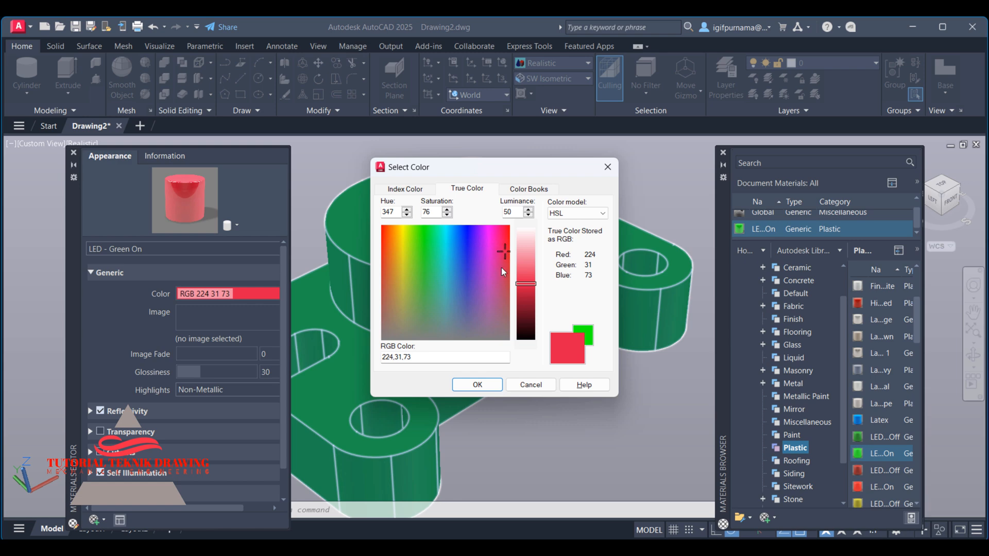
{"action": "left_click", "coordinate": [478, 386]}
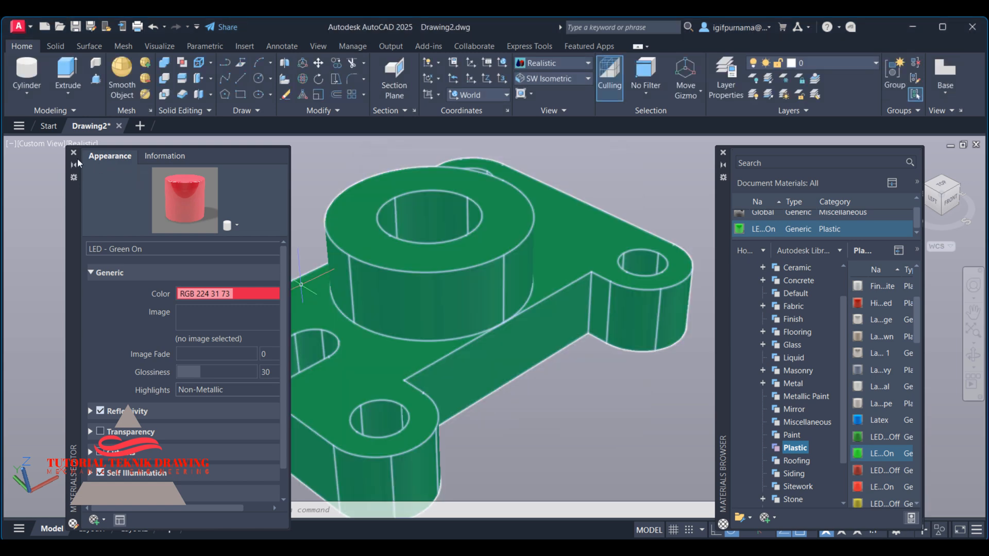
{"action": "left_click", "coordinate": [74, 153]}
{"action": "left_click", "coordinate": [231, 199]}
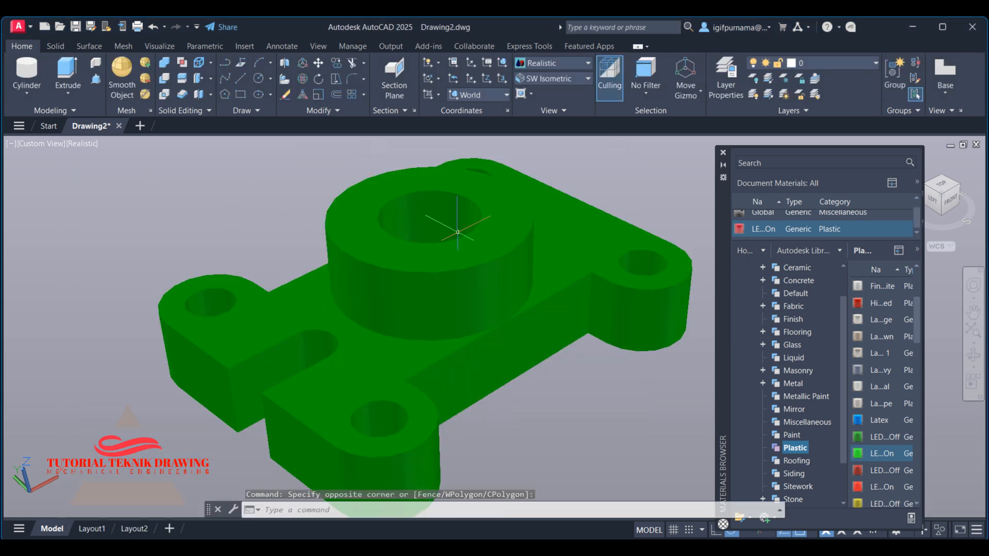
{"action": "left_click", "coordinate": [555, 266]}
{"action": "left_click_drag", "start_coordinate": [741, 230], "coordinate": [590, 255]}
{"action": "key", "text": "Escape"}
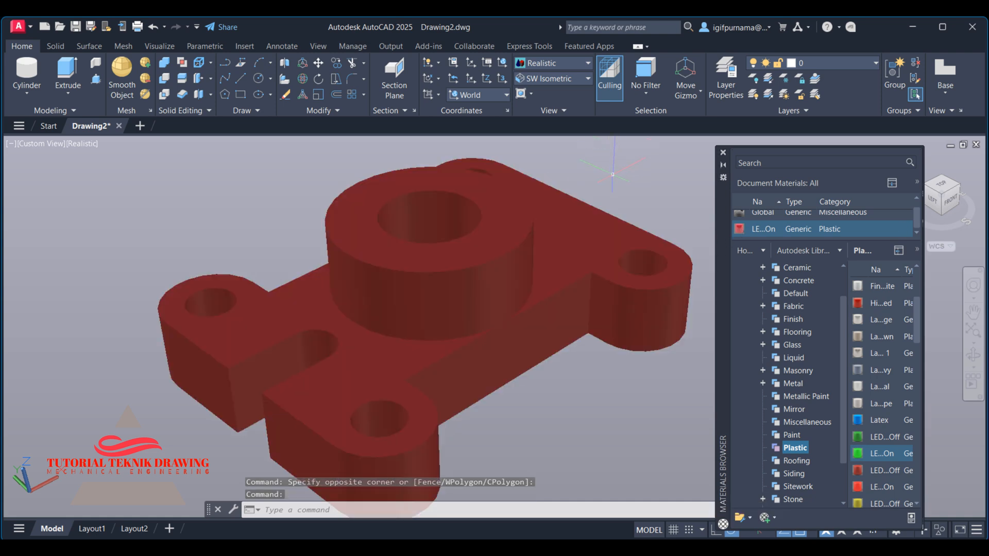
- Change the LED - Green On material's color to magenta RGB 215,40,201 and close the Materials Editor and Materials Browser
{"action": "left_click", "coordinate": [903, 229]}
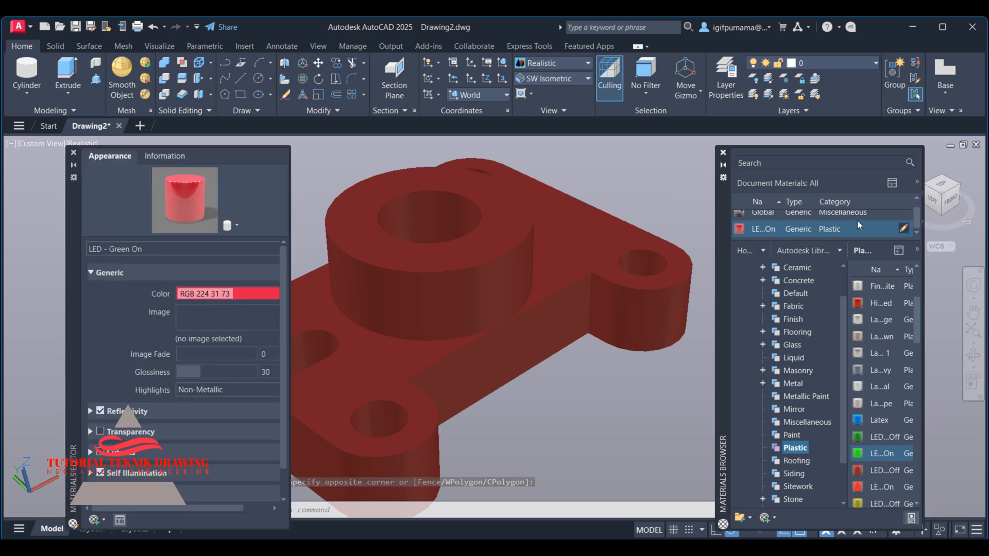
{"action": "left_click", "coordinate": [243, 296]}
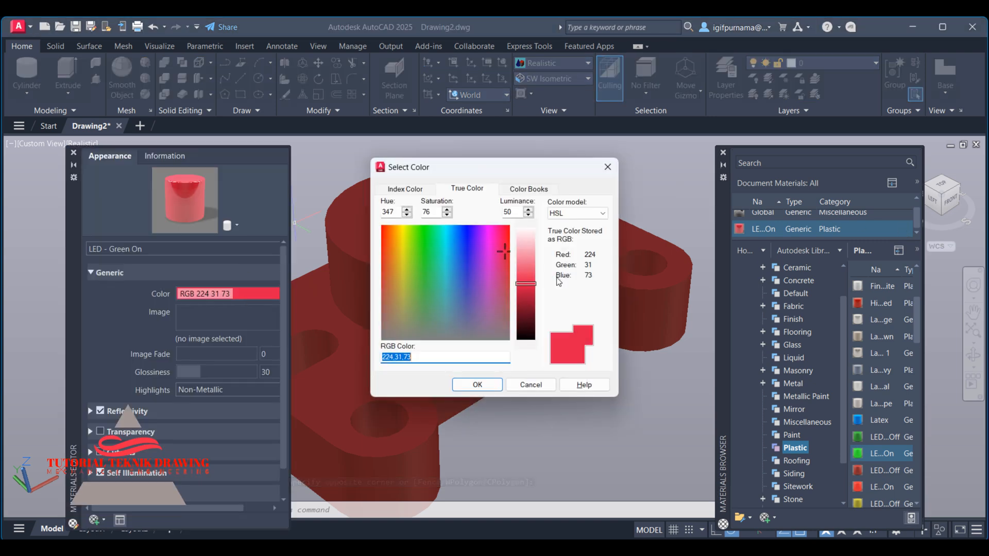
{"action": "left_click", "coordinate": [491, 259]}
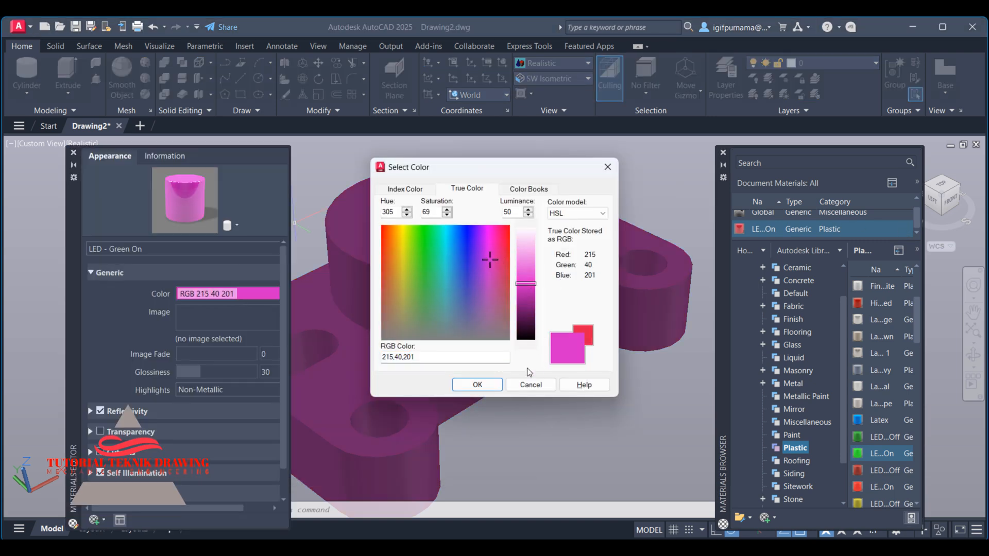
{"action": "left_click", "coordinate": [477, 385]}
{"action": "left_click", "coordinate": [74, 154]}
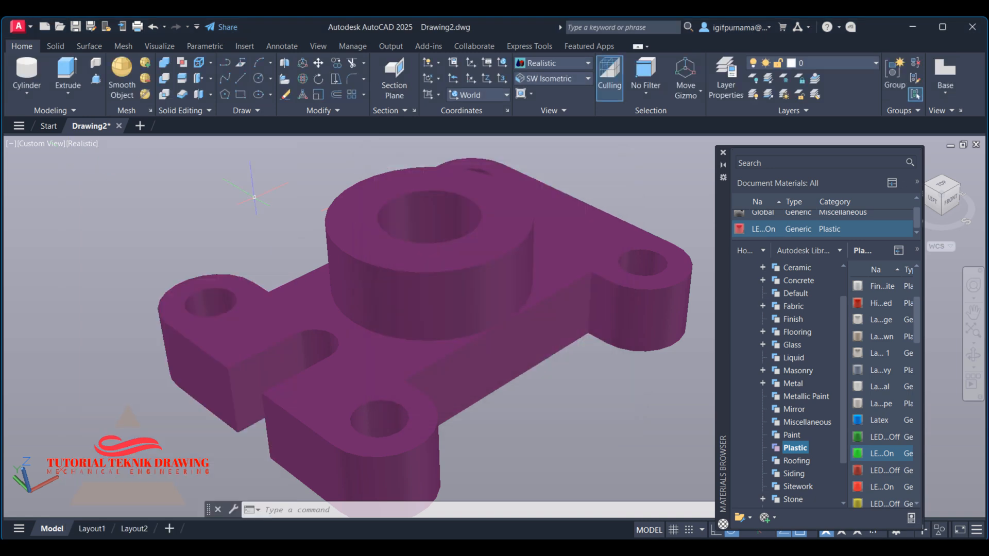
{"action": "scroll", "coordinate": [622, 169], "scroll_direction": "down", "scroll_amount": 2}
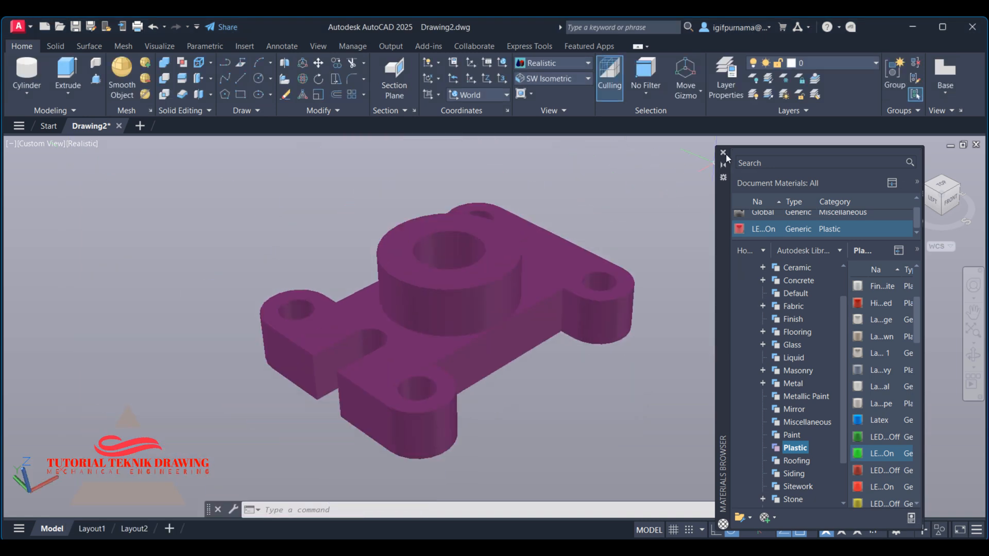
{"action": "left_click", "coordinate": [723, 153]}
- Turn on the sun status with the recommended exposure adjustment, and switch the render environment on
{"action": "scroll", "coordinate": [393, 298], "scroll_direction": "up", "scroll_amount": 2}
{"action": "scroll", "coordinate": [532, 291], "scroll_direction": "up", "scroll_amount": 2}
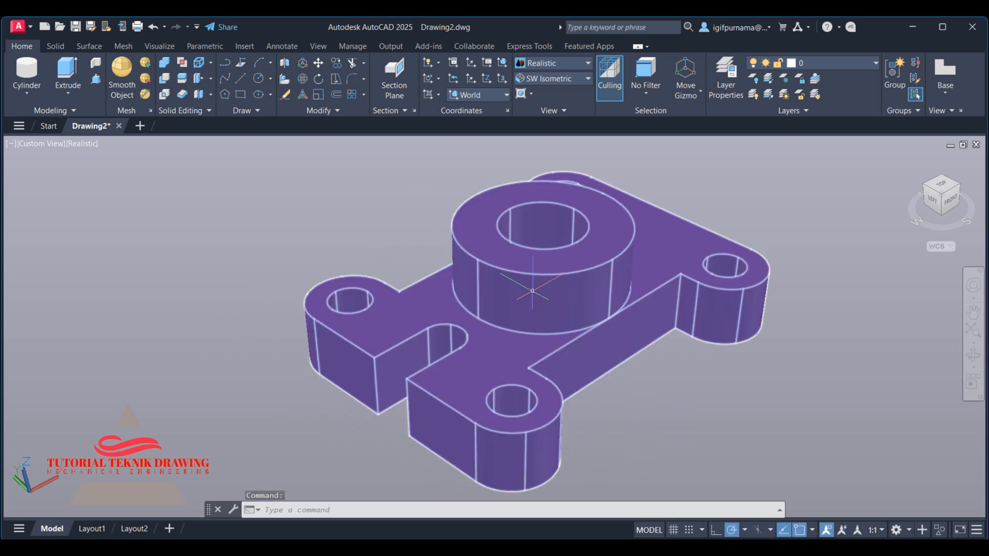
{"action": "left_click", "coordinate": [284, 46]}
{"action": "left_click", "coordinate": [342, 46]}
{"action": "left_click", "coordinate": [161, 46]}
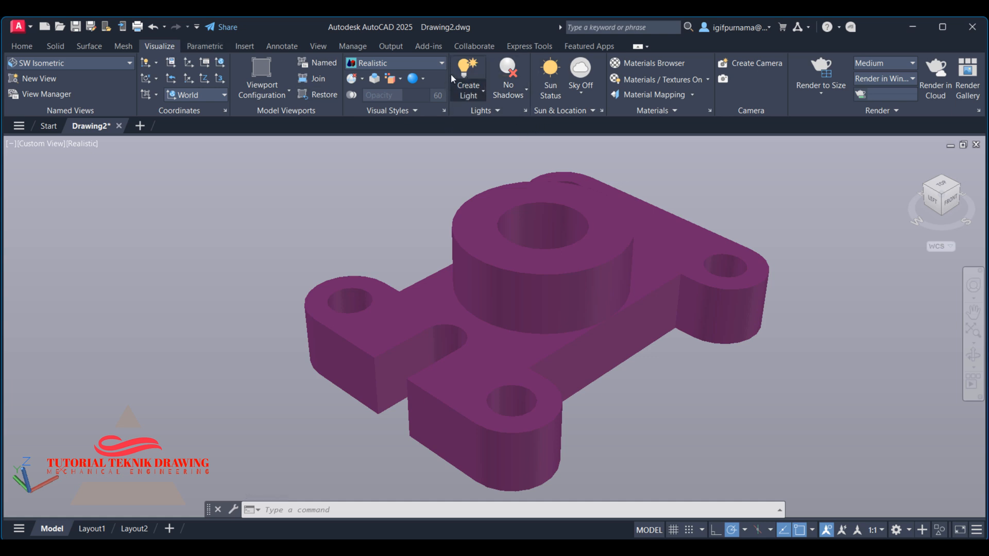
{"action": "left_click", "coordinate": [551, 89]}
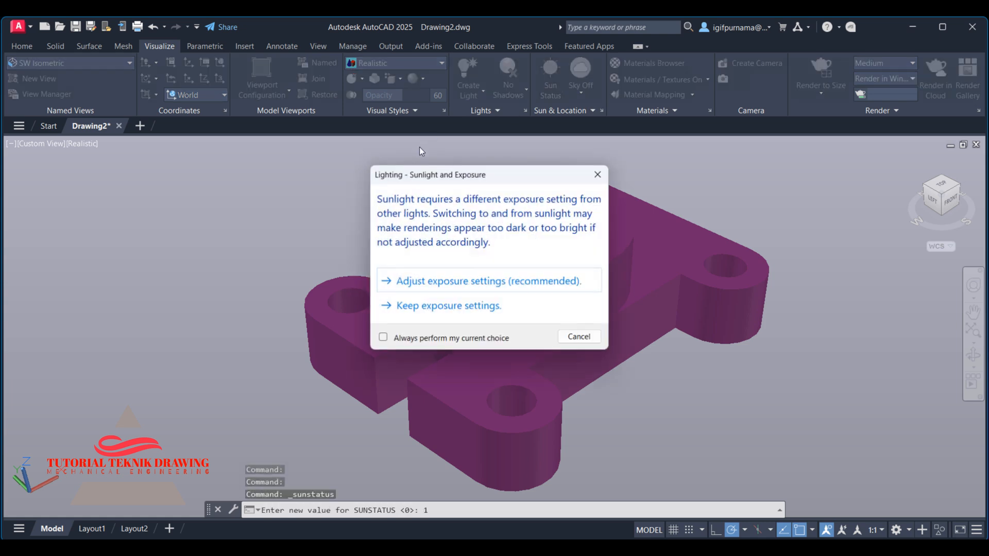
{"action": "left_click", "coordinate": [460, 290]}
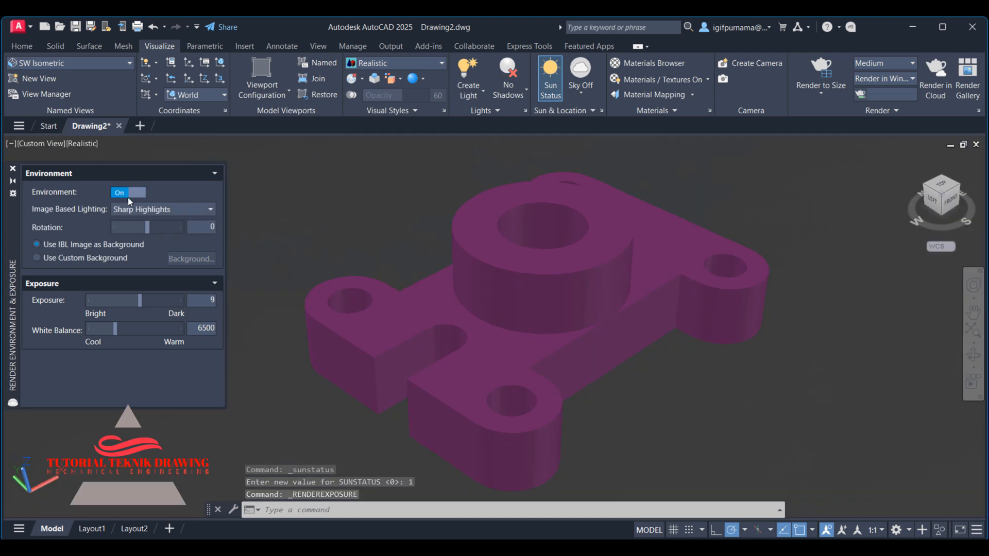
- Use a custom background for the render environment, of type Solid and colored white (RGB 255,255,255)
{"action": "left_click", "coordinate": [42, 259]}
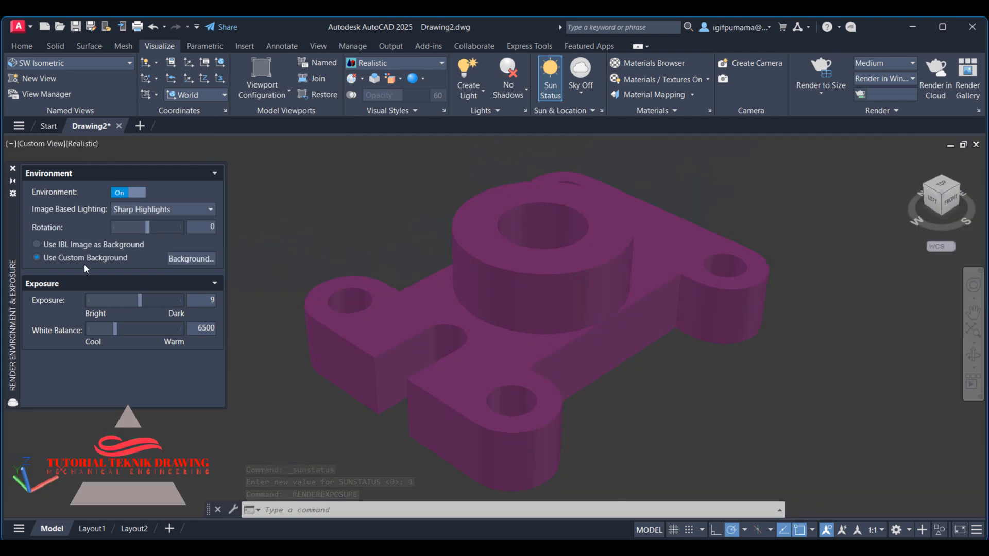
{"action": "left_click", "coordinate": [188, 260]}
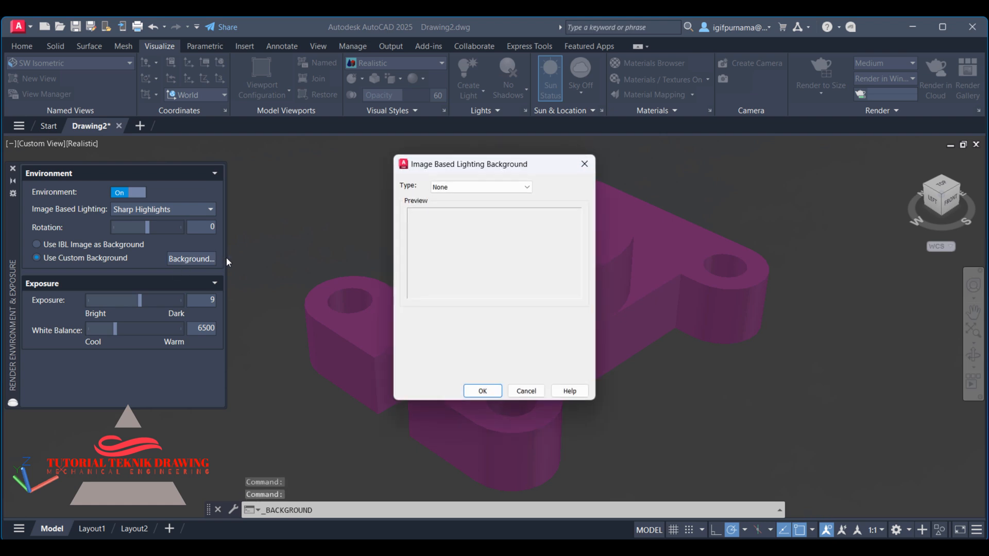
{"action": "left_click", "coordinate": [468, 187]}
{"action": "left_click", "coordinate": [458, 206]}
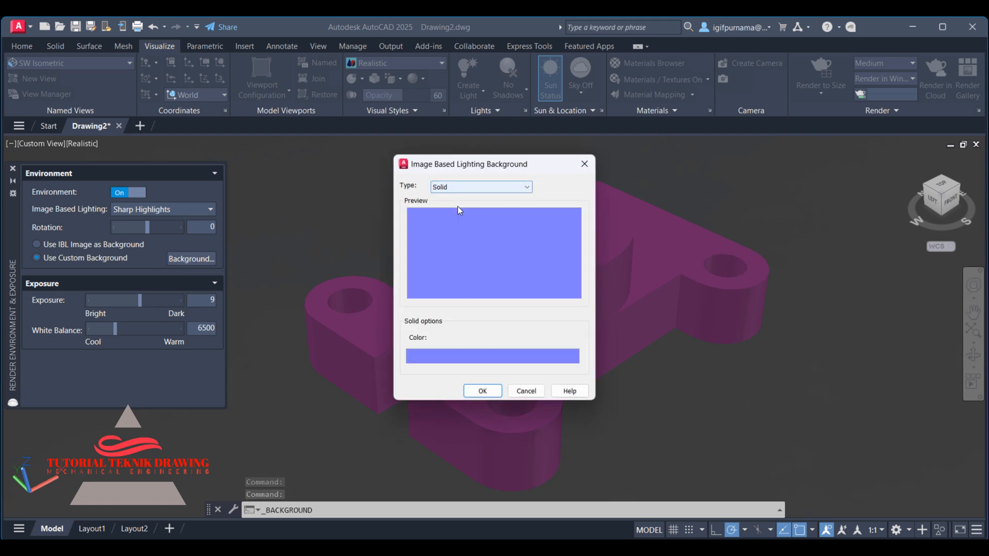
{"action": "left_click", "coordinate": [470, 357]}
{"action": "left_click", "coordinate": [526, 253]}
{"action": "left_click_drag", "start_coordinate": [526, 252], "coordinate": [525, 230]}
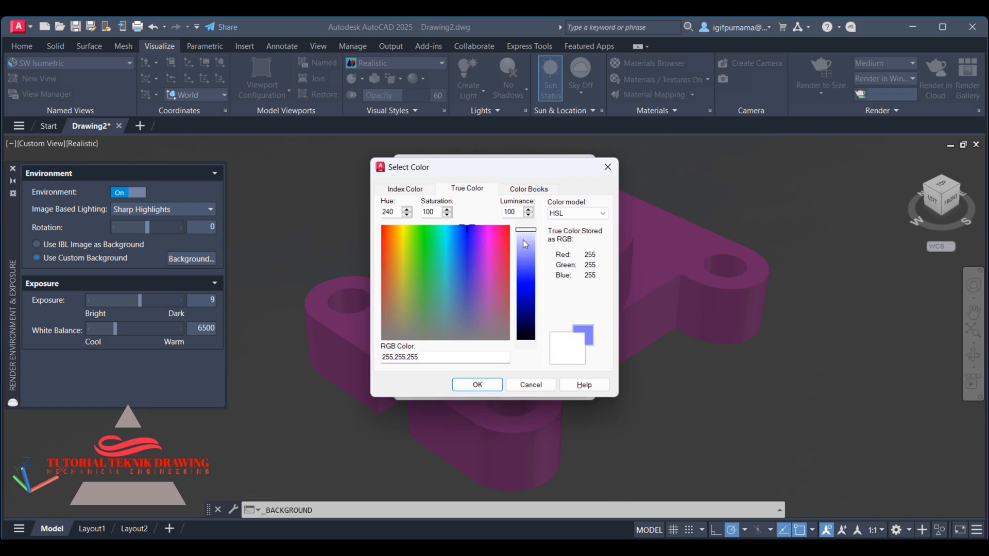
{"action": "left_click", "coordinate": [478, 386]}
{"action": "left_click", "coordinate": [480, 390]}
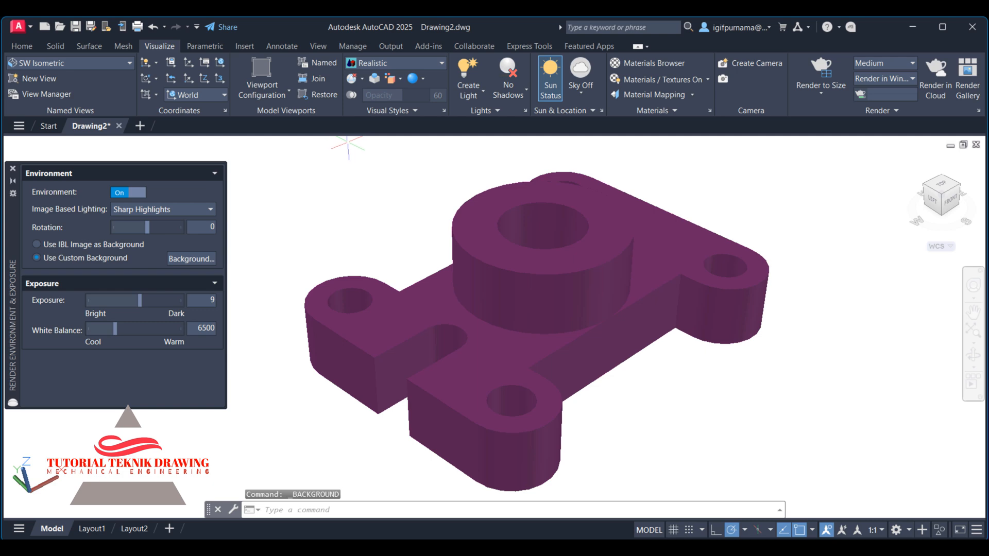
- Render the part at 3300 x 2550 px (11 x 8.5 in @ 300dpi), inspect the image and close the render window
{"action": "left_click", "coordinate": [816, 102]}
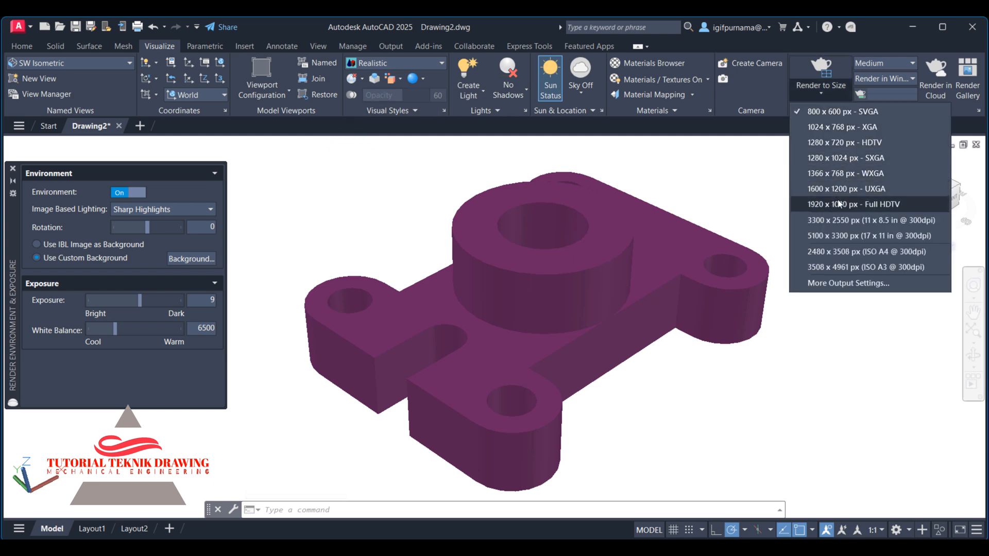
{"action": "left_click", "coordinate": [869, 220]}
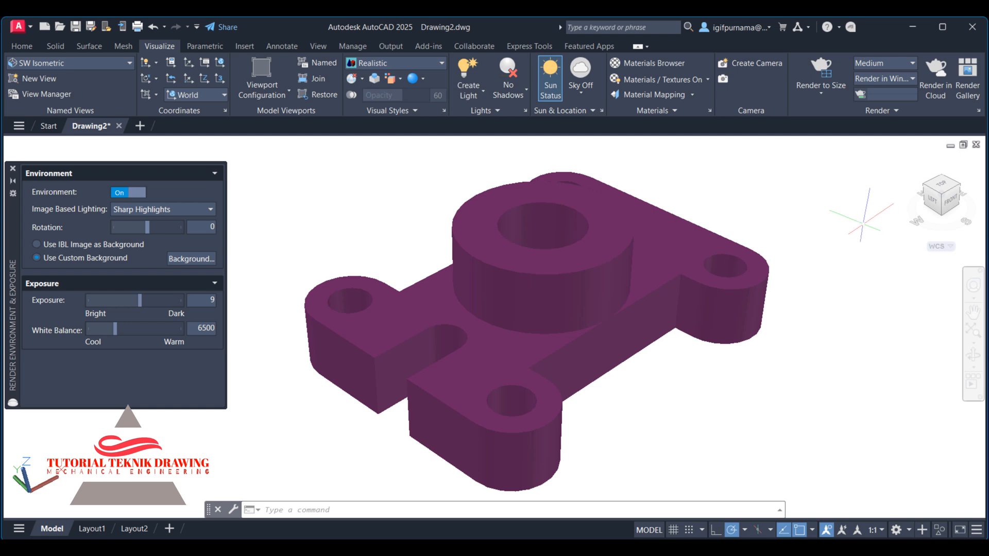
{"action": "left_click", "coordinate": [821, 69]}
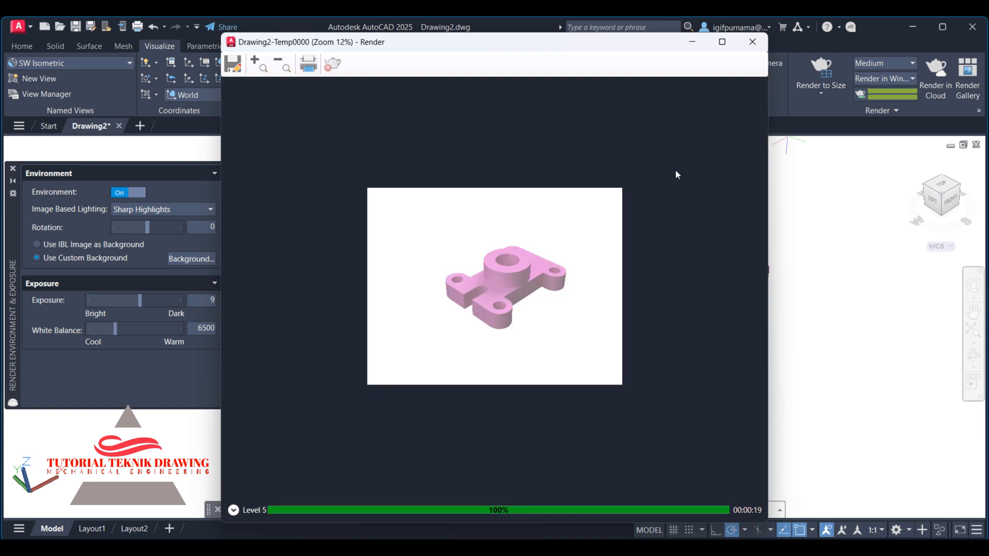
{"action": "scroll", "coordinate": [523, 270], "scroll_direction": "up", "scroll_amount": 2}
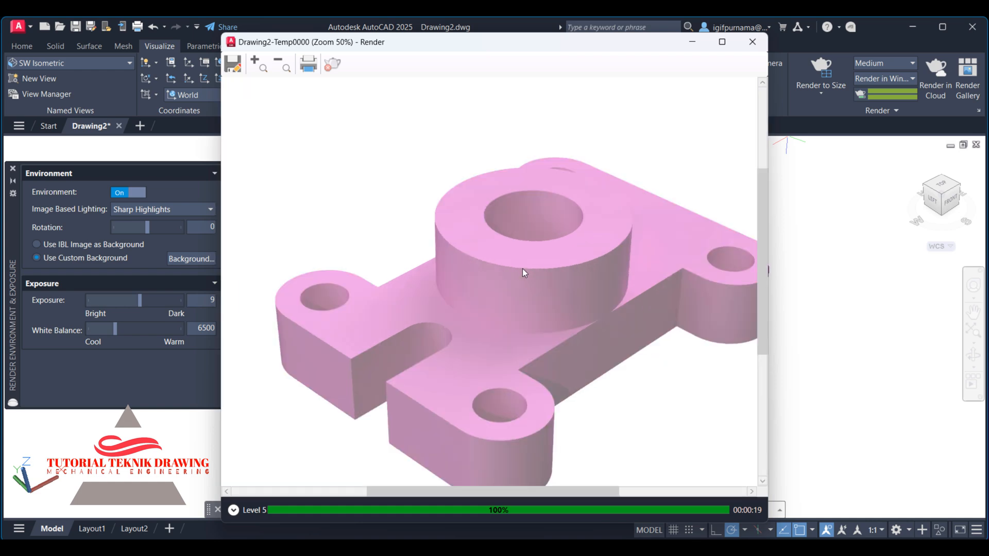
{"action": "scroll", "coordinate": [522, 267], "scroll_direction": "down", "scroll_amount": 1}
{"action": "left_click", "coordinate": [752, 42]}
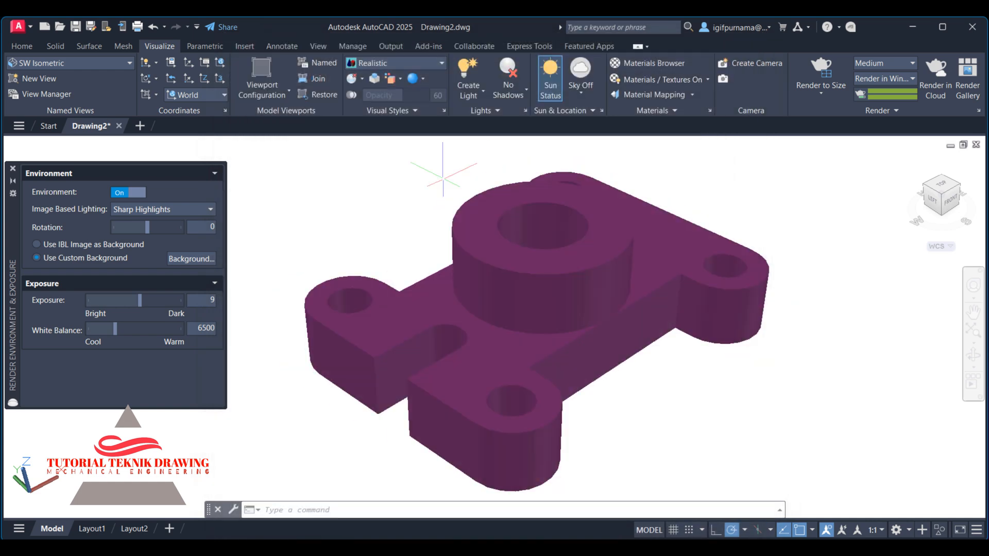
- Set the render exposure to 7.5 and the white balance to 6606
{"action": "mouse_move", "coordinate": [116, 332]}
{"action": "left_mouse_down"}
{"action": "mouse_move", "coordinate": [154, 332]}
{"action": "mouse_move", "coordinate": [115, 332]}
{"action": "left_mouse_up"}
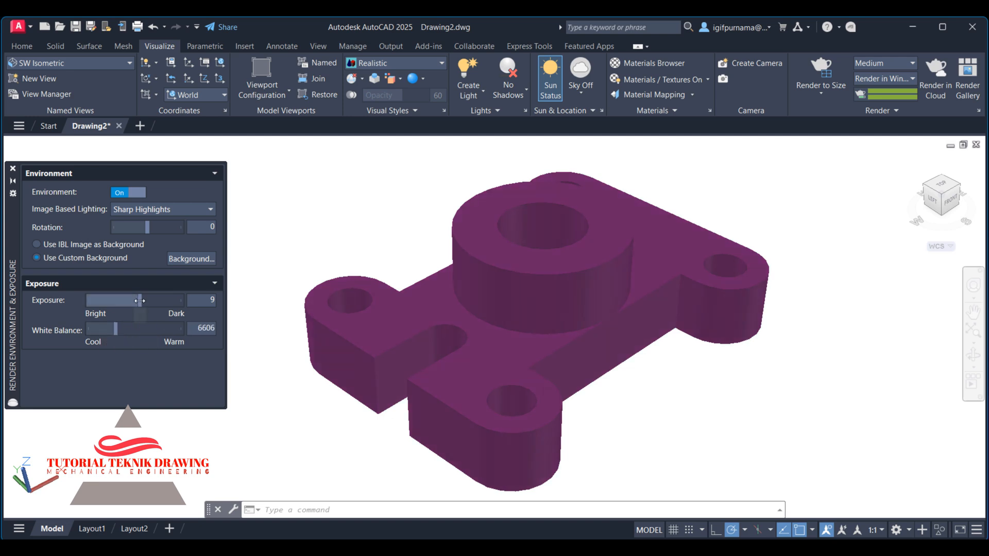
{"action": "left_click_drag", "start_coordinate": [139, 301], "coordinate": [134, 303]}
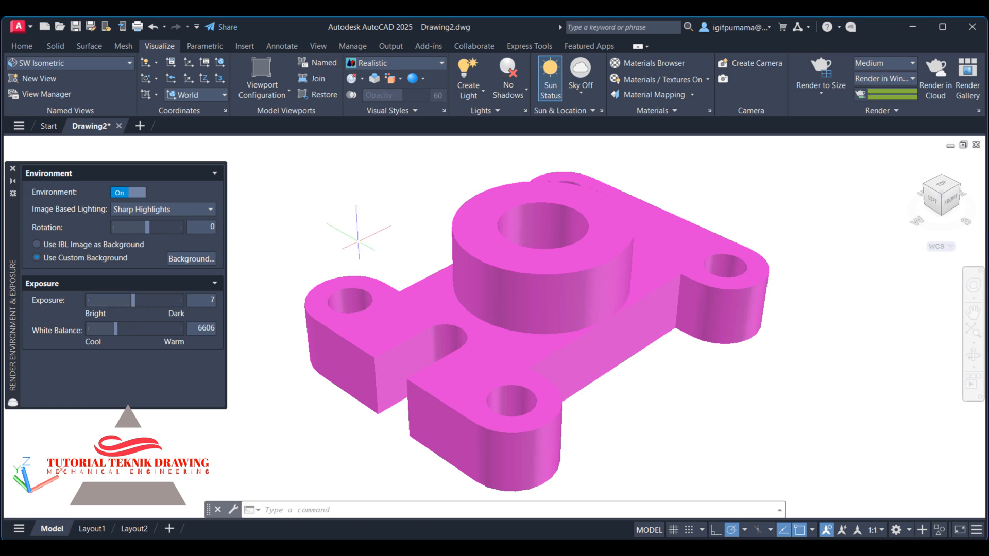
{"action": "left_click_drag", "start_coordinate": [133, 303], "coordinate": [134, 304]}
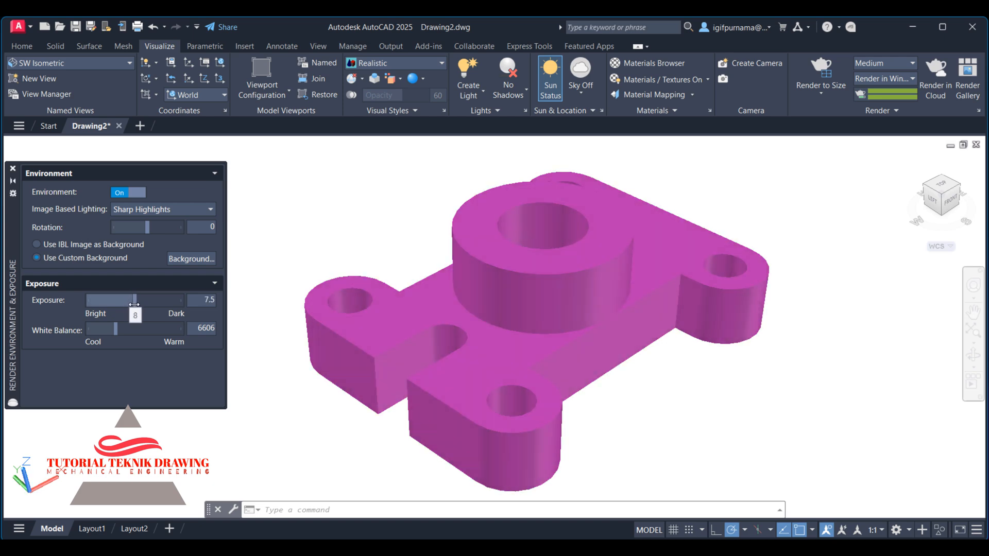
{"action": "scroll", "coordinate": [638, 360], "scroll_direction": "up", "scroll_amount": 3}
{"action": "scroll", "coordinate": [633, 363], "scroll_direction": "down", "scroll_amount": 5}
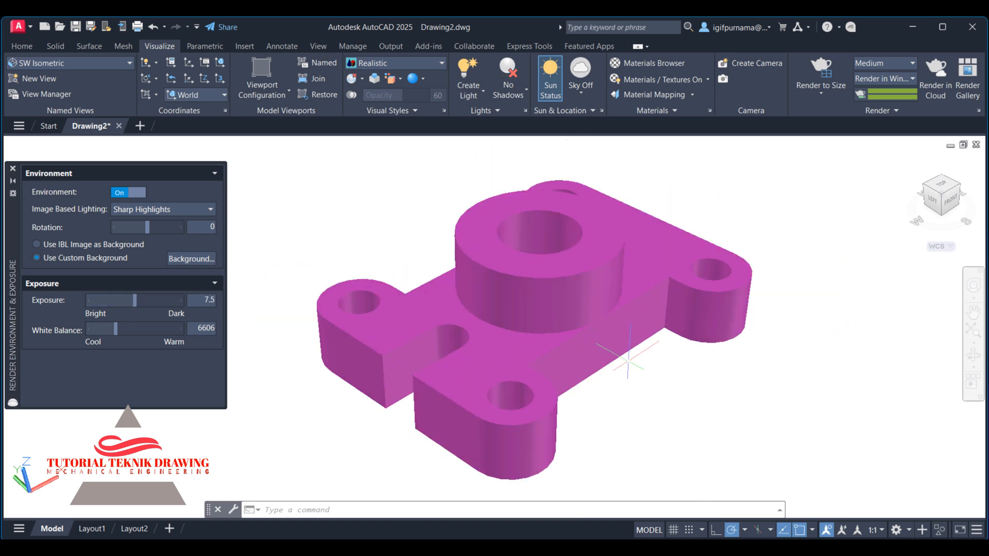
{"action": "scroll", "coordinate": [630, 360], "scroll_direction": "up", "scroll_amount": 3}
{"action": "scroll", "coordinate": [628, 359], "scroll_direction": "down", "scroll_amount": 2}
{"action": "scroll", "coordinate": [628, 359], "scroll_direction": "up", "scroll_amount": 2}
{"action": "middle_click_drag", "start_coordinate": [770, 303], "coordinate": [752, 288]}
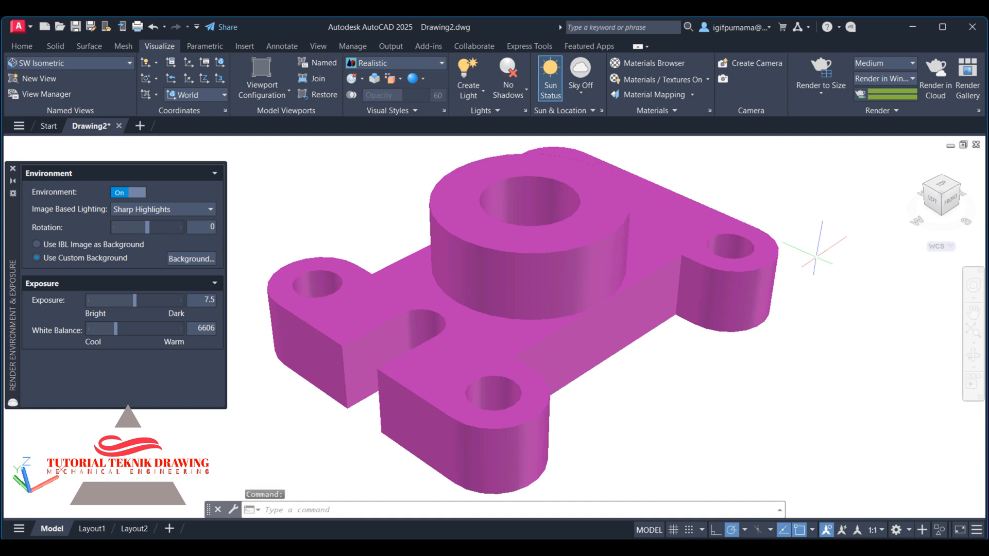
- Open the Materials Browser with RMAT and apply the purple smooth material from the Plastic category to the part
{"action": "type", "text": "ra"}
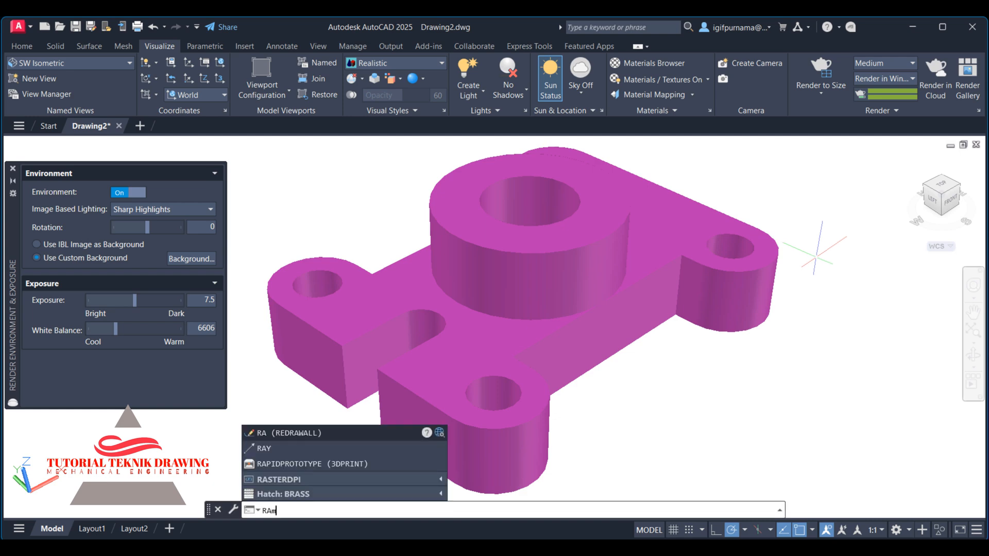
{"action": "type", "text": "at"}
{"action": "key", "text": "Return"}
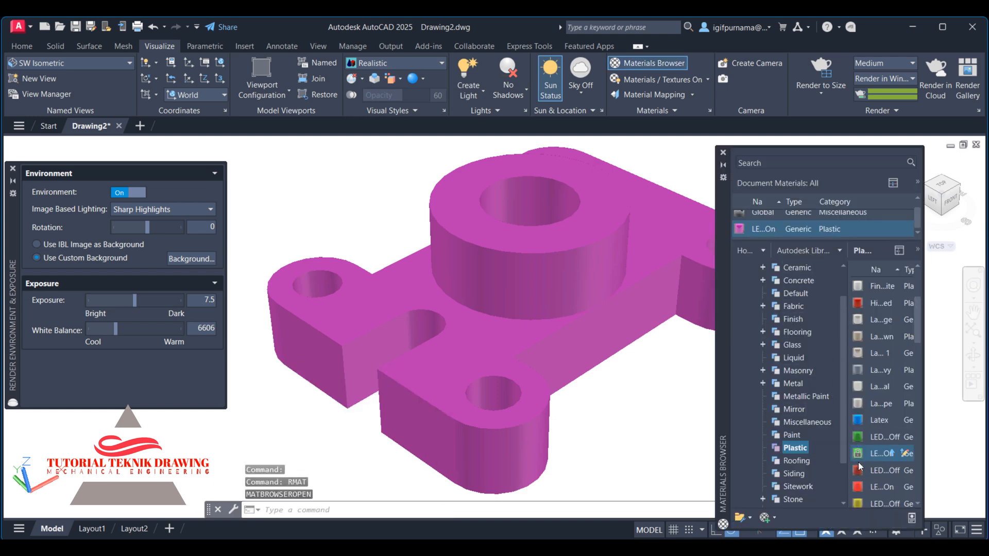
{"action": "scroll", "coordinate": [858, 466], "scroll_direction": "down", "scroll_amount": 10}
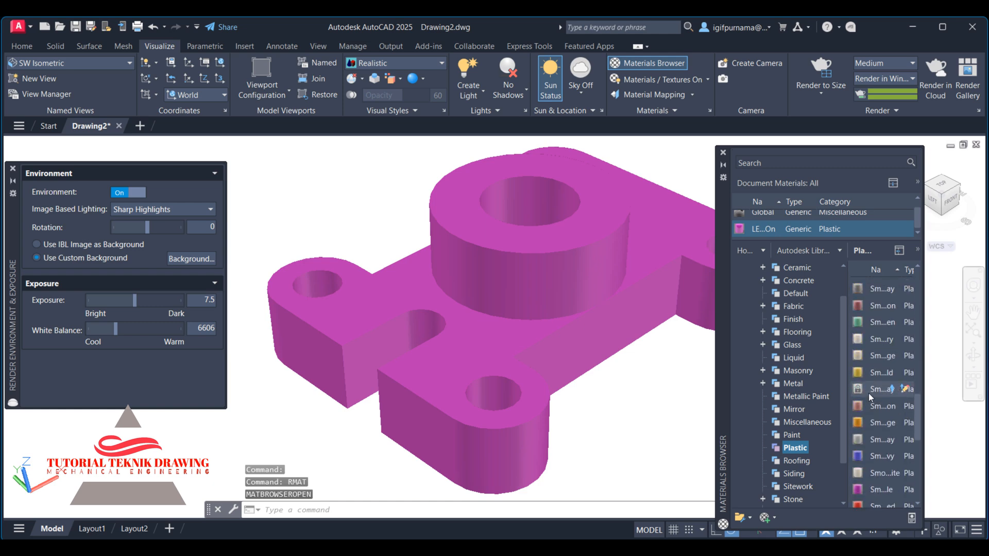
{"action": "scroll", "coordinate": [870, 397], "scroll_direction": "down", "scroll_amount": 3}
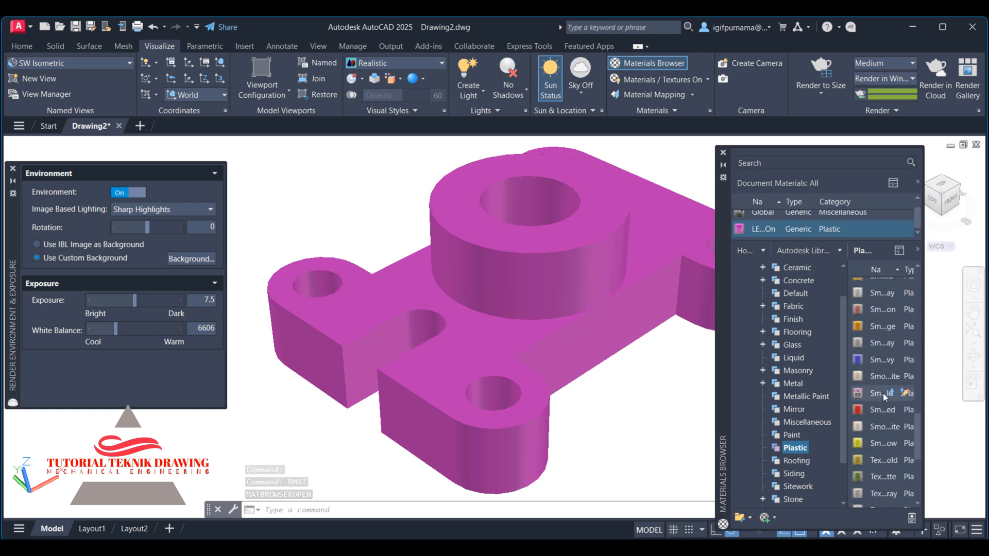
{"action": "left_click_drag", "start_coordinate": [884, 397], "coordinate": [533, 283]}
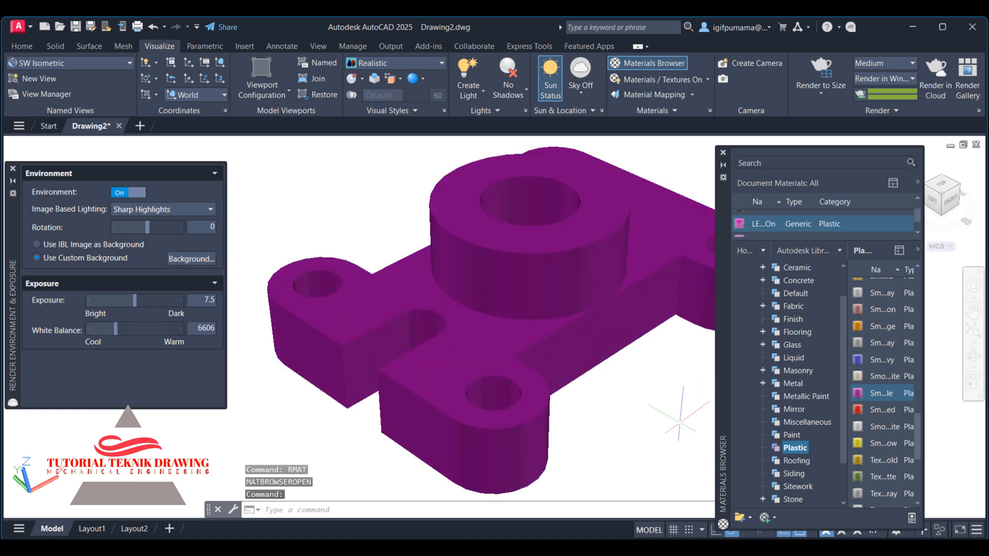
{"action": "left_click", "coordinate": [677, 355]}
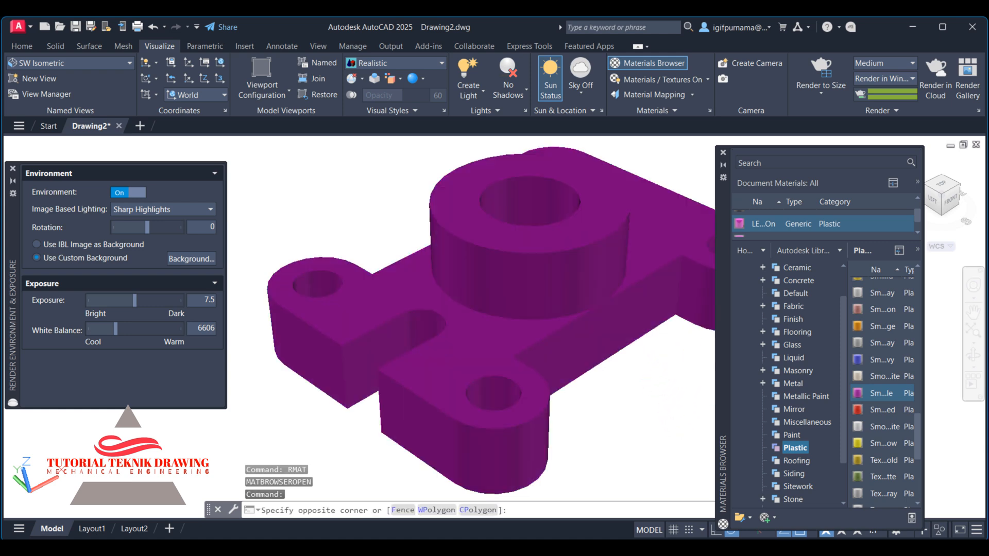
- Start a test render of the purple part, inspect it zoomed out and in, and close the render window
{"action": "left_click", "coordinate": [821, 69]}
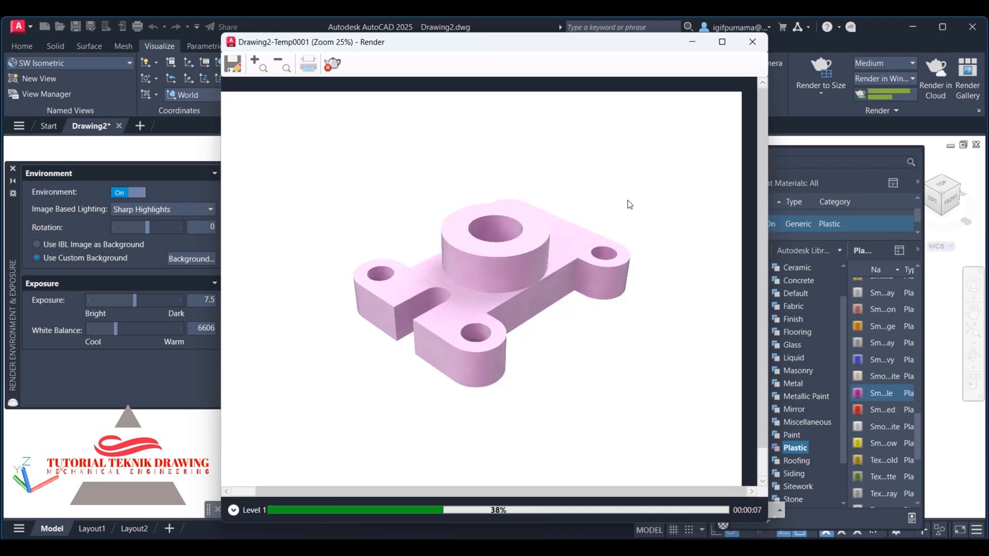
{"action": "scroll", "coordinate": [521, 230], "scroll_direction": "down", "scroll_amount": 1}
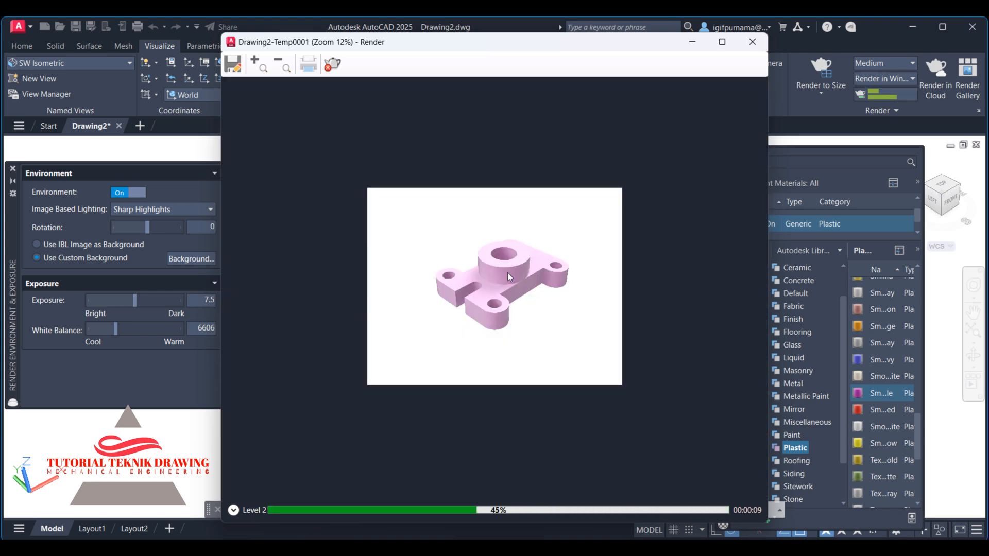
{"action": "scroll", "coordinate": [507, 274], "scroll_direction": "up", "scroll_amount": 2}
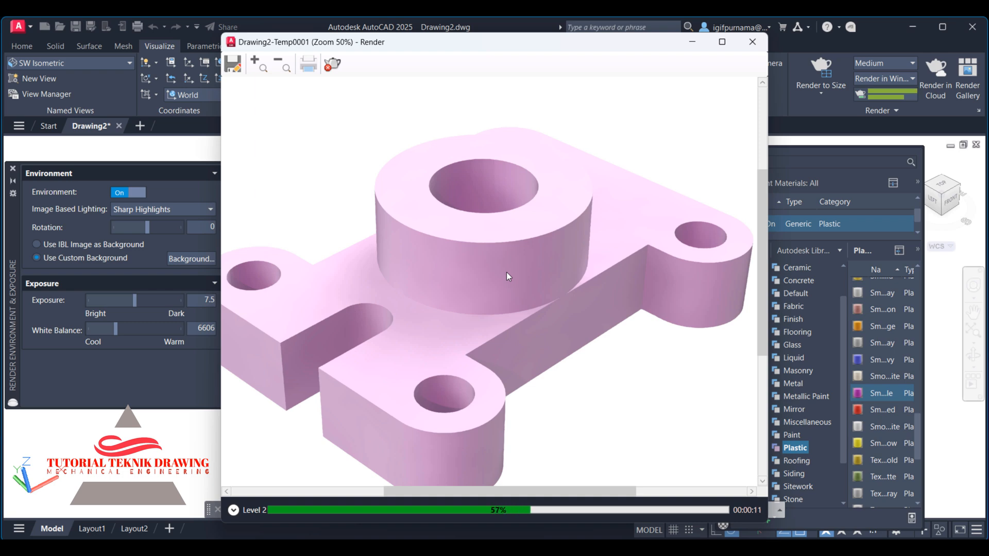
{"action": "left_click", "coordinate": [752, 43]}
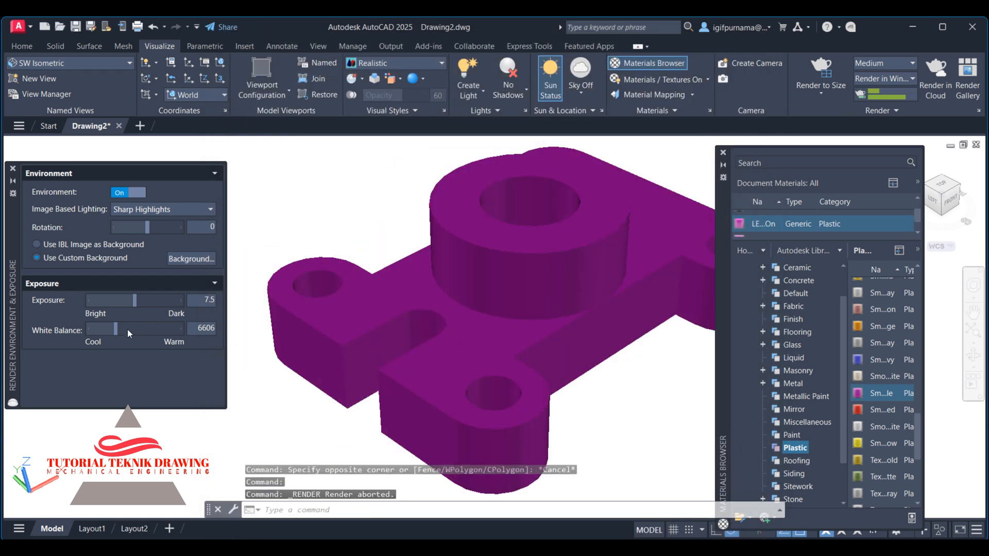
- Set the render white balance to 3330 and the exposure to 9.6
{"action": "left_click_drag", "start_coordinate": [114, 332], "coordinate": [99, 332]}
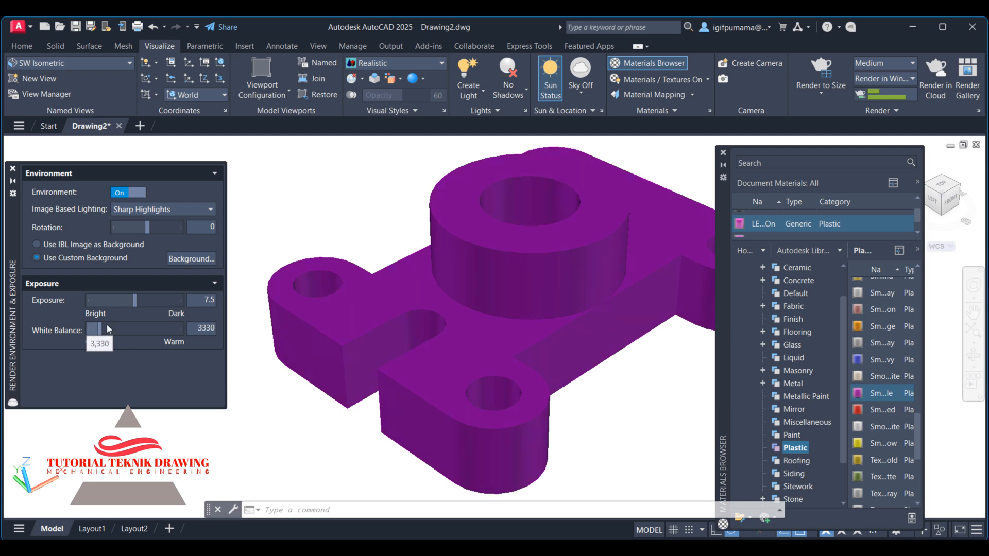
{"action": "left_click", "coordinate": [138, 301]}
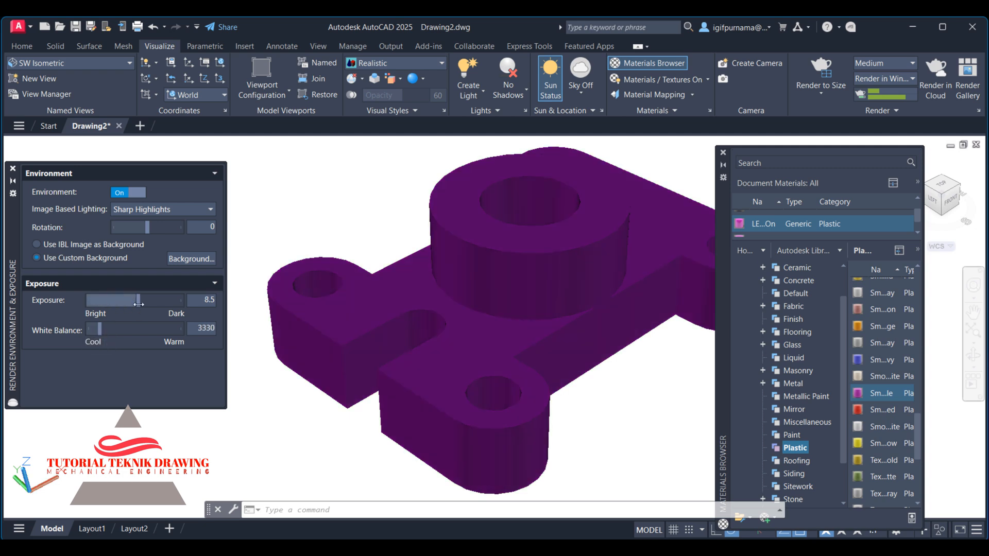
{"action": "mouse_move", "coordinate": [136, 300]}
{"action": "left_mouse_down"}
{"action": "mouse_move", "coordinate": [126, 301]}
{"action": "mouse_move", "coordinate": [160, 303]}
{"action": "mouse_move", "coordinate": [141, 302]}
{"action": "left_mouse_up"}
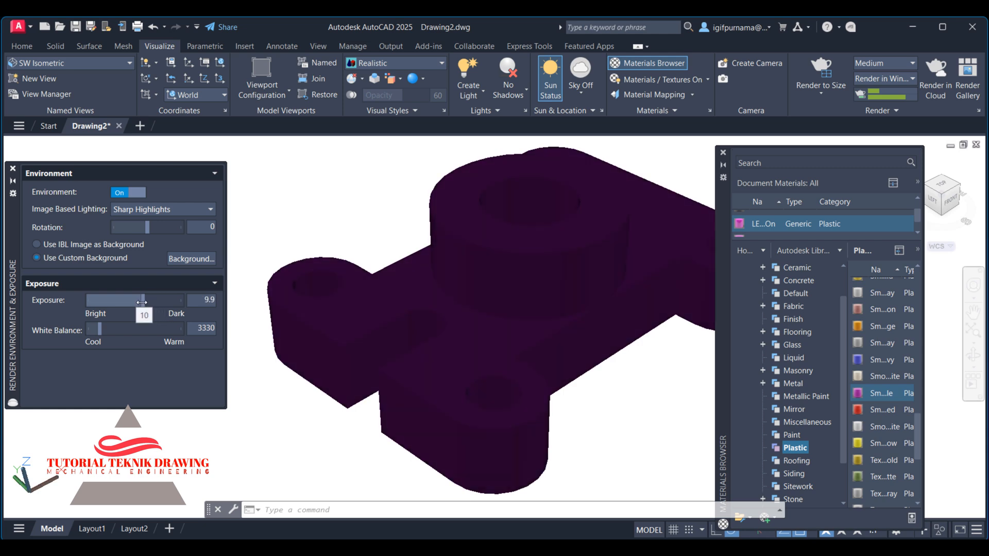
- Render the part again with the adjusted exposure and white balance, and enlarge the image to inspect it
{"action": "left_click", "coordinate": [821, 72]}
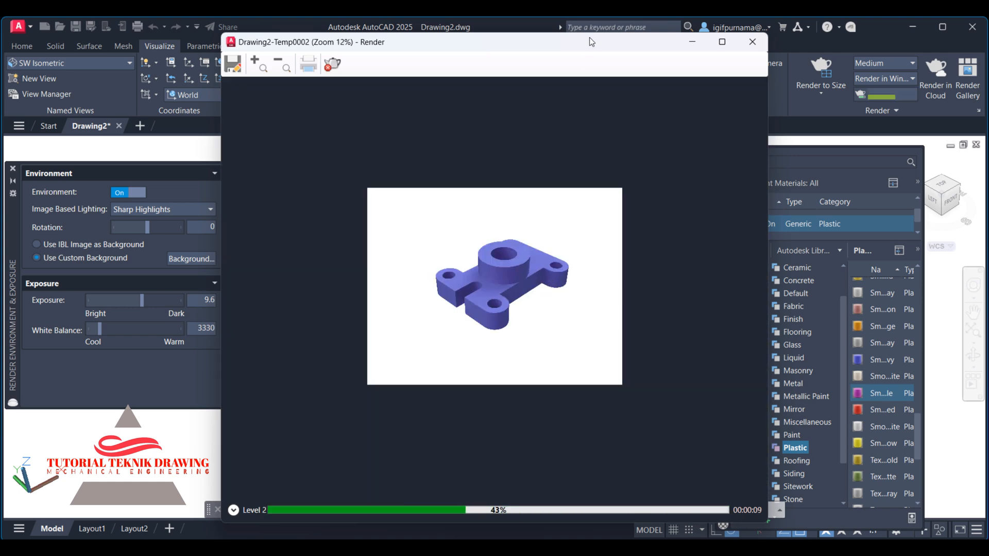
{"action": "left_click_drag", "start_coordinate": [591, 40], "coordinate": [839, 85]}
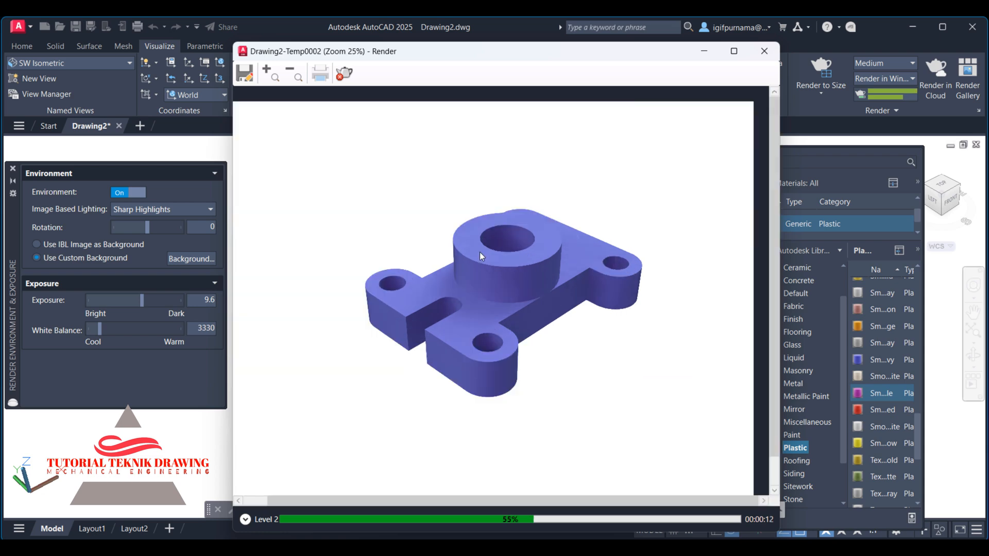